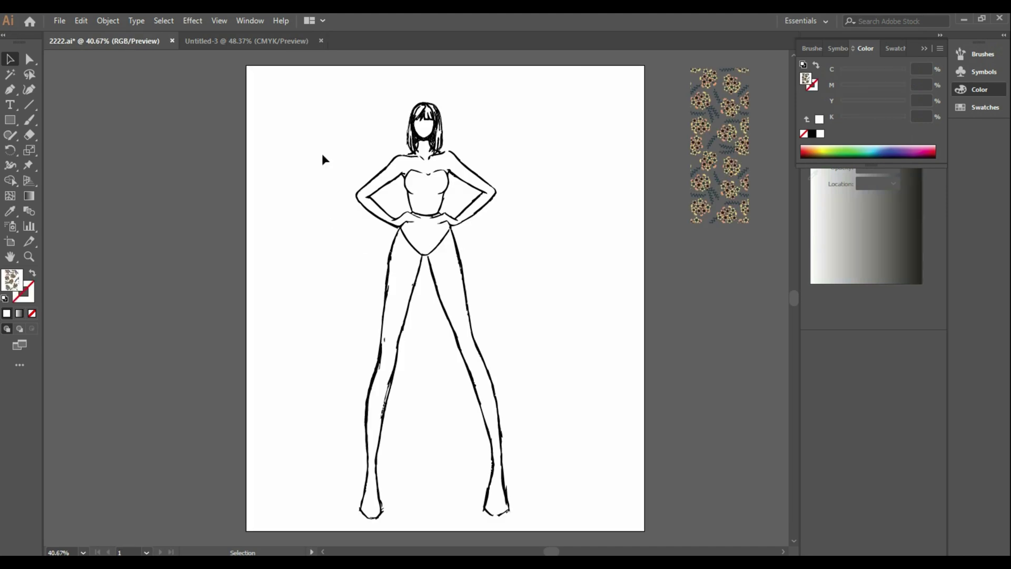
Step: Copy the fashion figure from 2222.ai into Untitled-3, scale it down, and position it within the artboard
drag(323, 158, 509, 365)
click(265, 43)
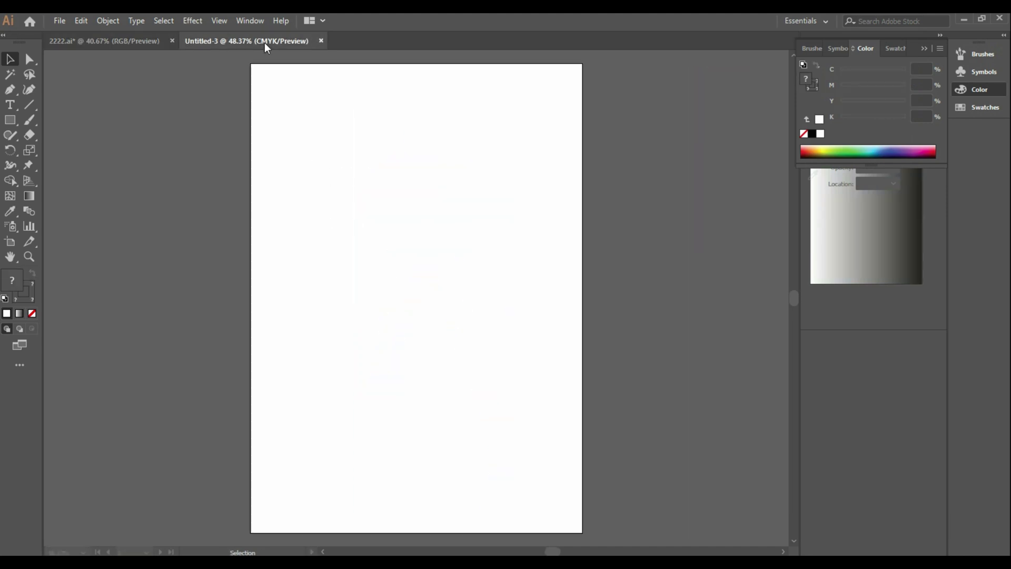
key(ctrl+v)
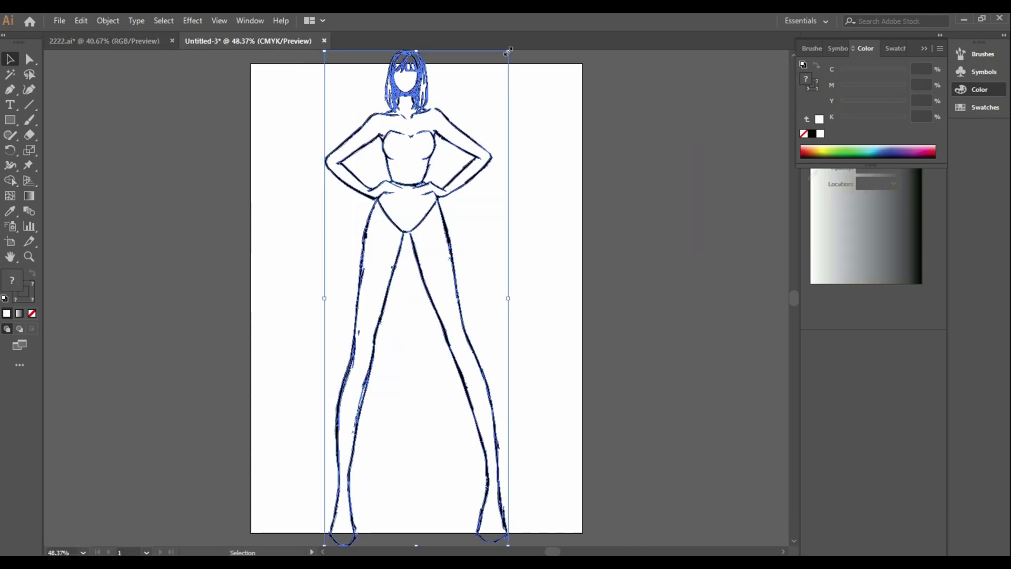
drag(507, 51, 490, 100)
drag(407, 141, 420, 119)
click(562, 243)
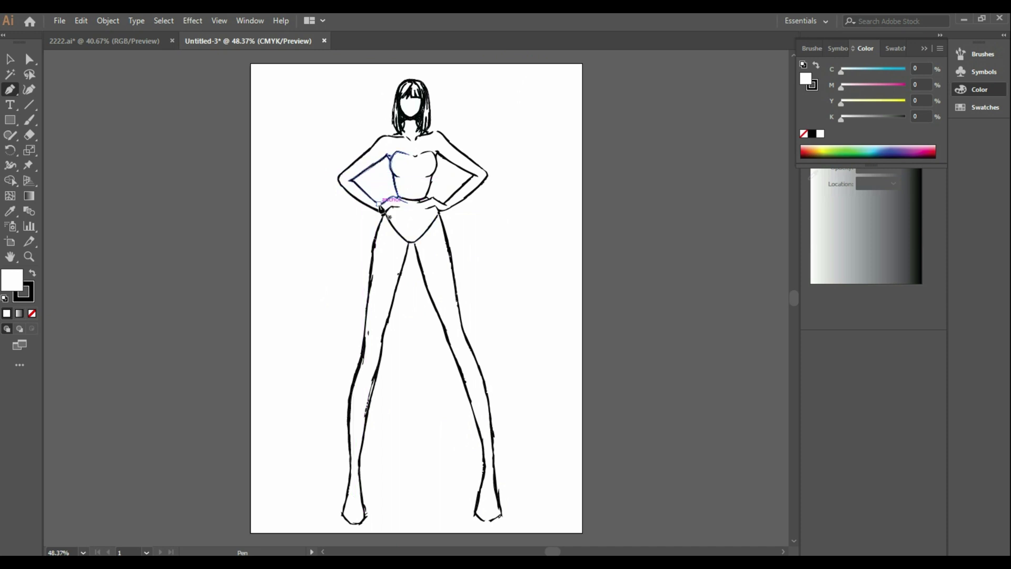
Step: Start a Pen path with no fill at the left-hand wrist, following the arm's outer edge around the elbow towards the shoulder
click(379, 208)
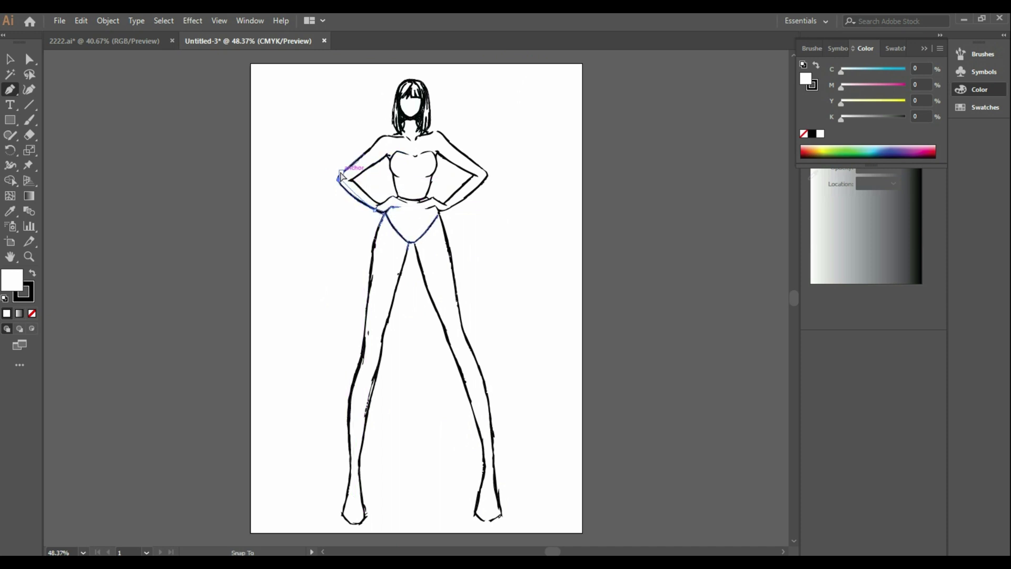
drag(341, 177, 343, 166)
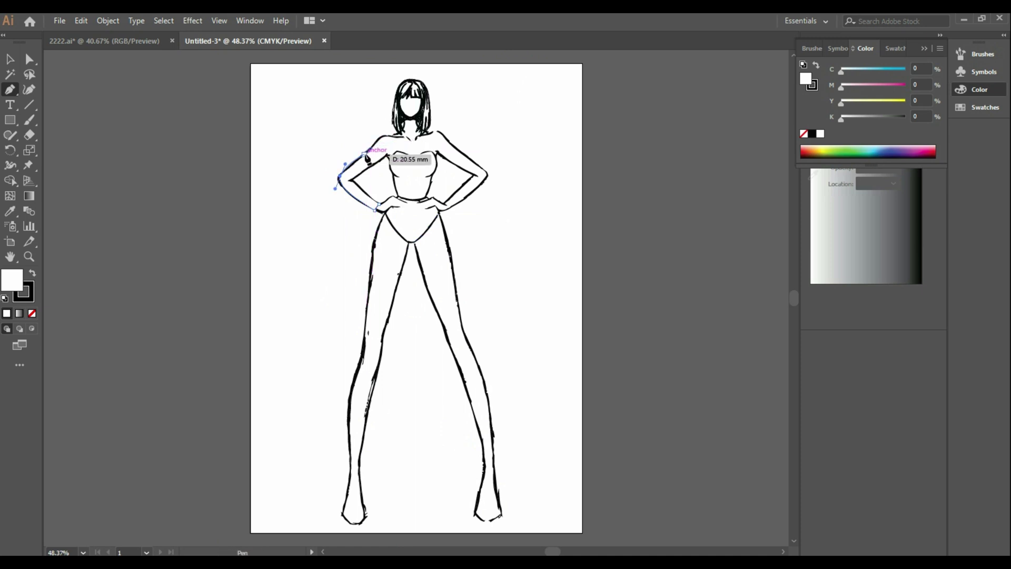
click(32, 314)
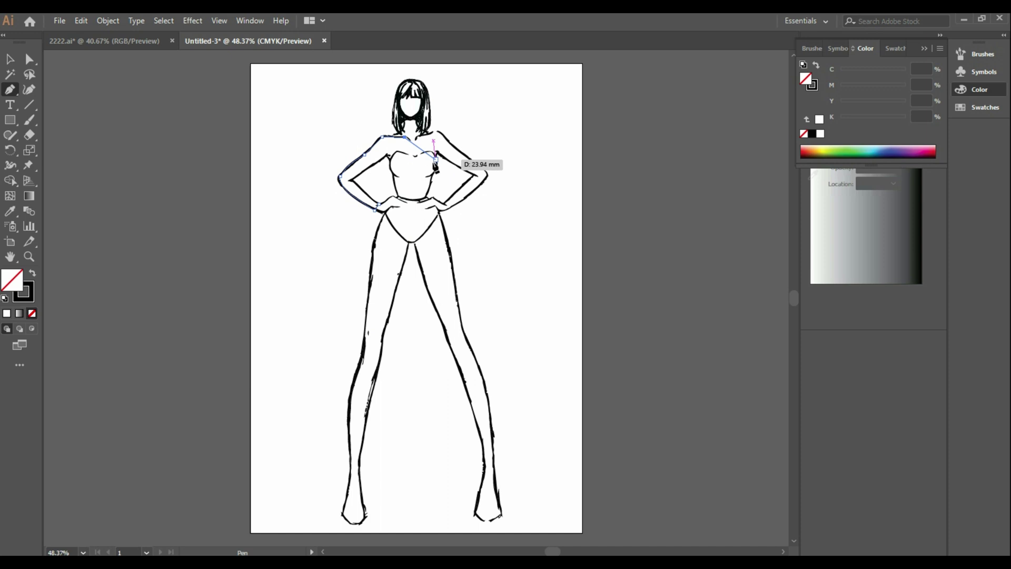
Step: Complete the one-sleeved top's outline diagonally across the chest, down the torso, along the waist, and back around the inner left-hand arm
drag(435, 168, 439, 178)
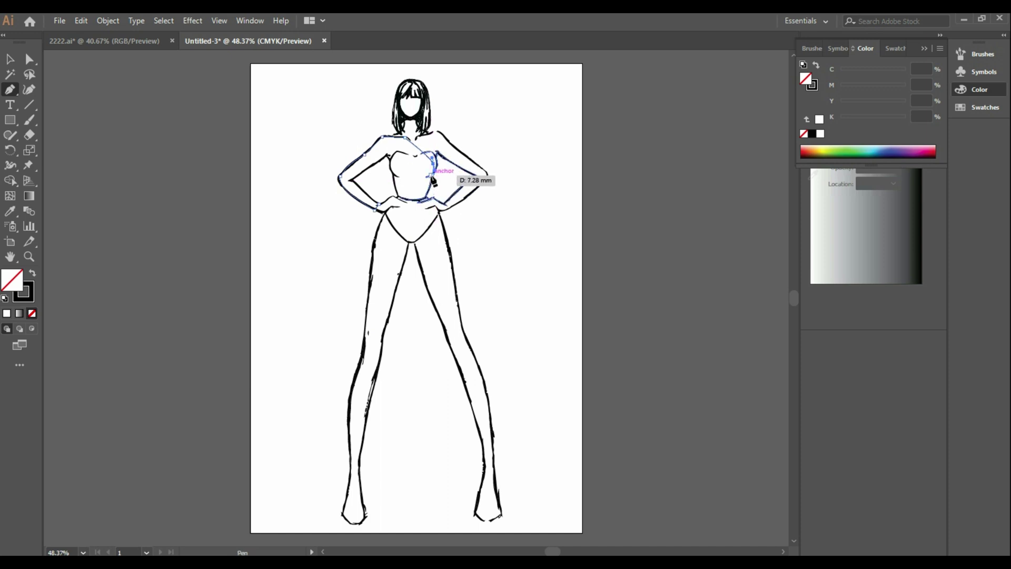
click(432, 182)
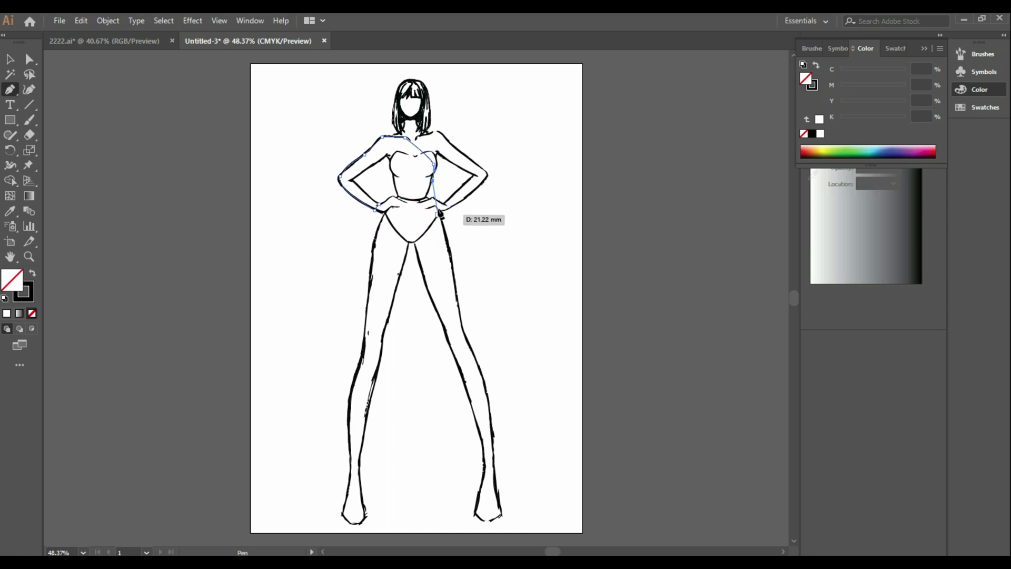
key(ctrl)
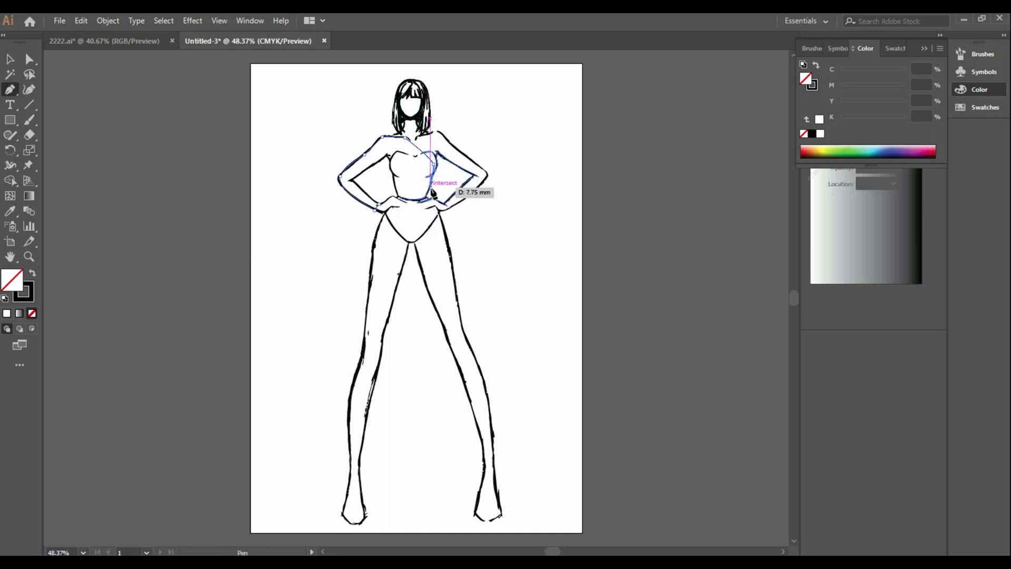
click(427, 198)
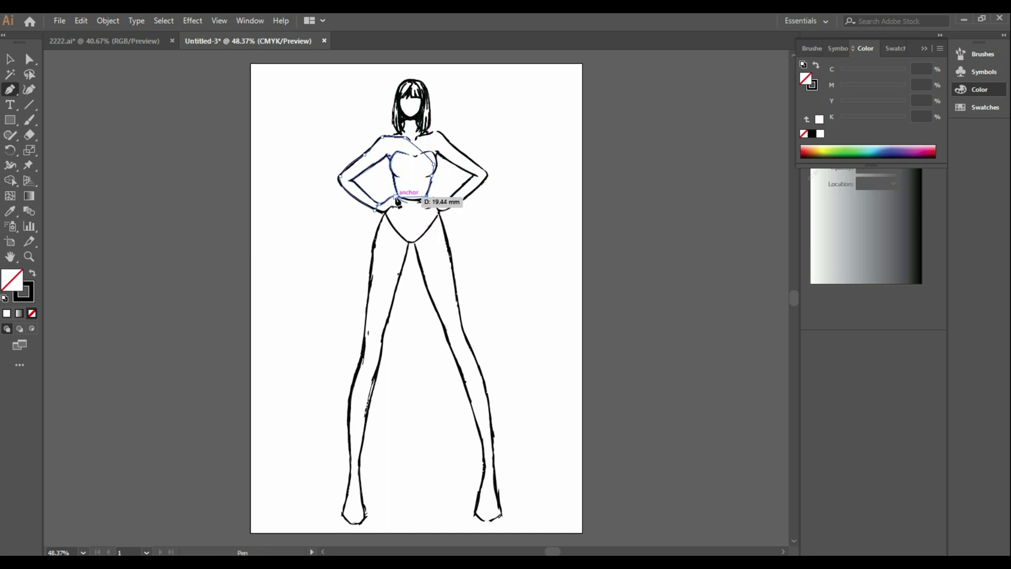
click(397, 199)
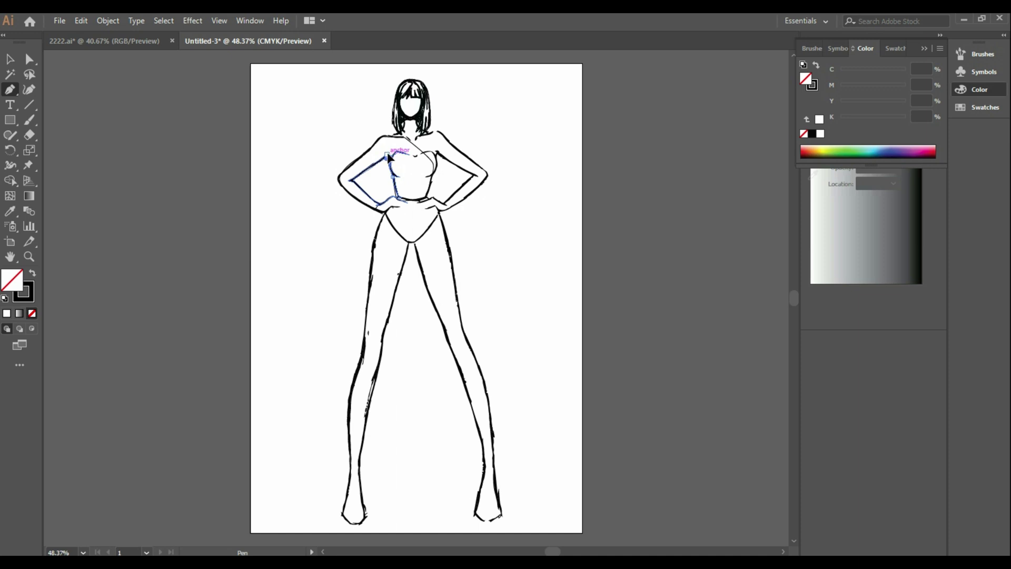
click(388, 156)
click(351, 180)
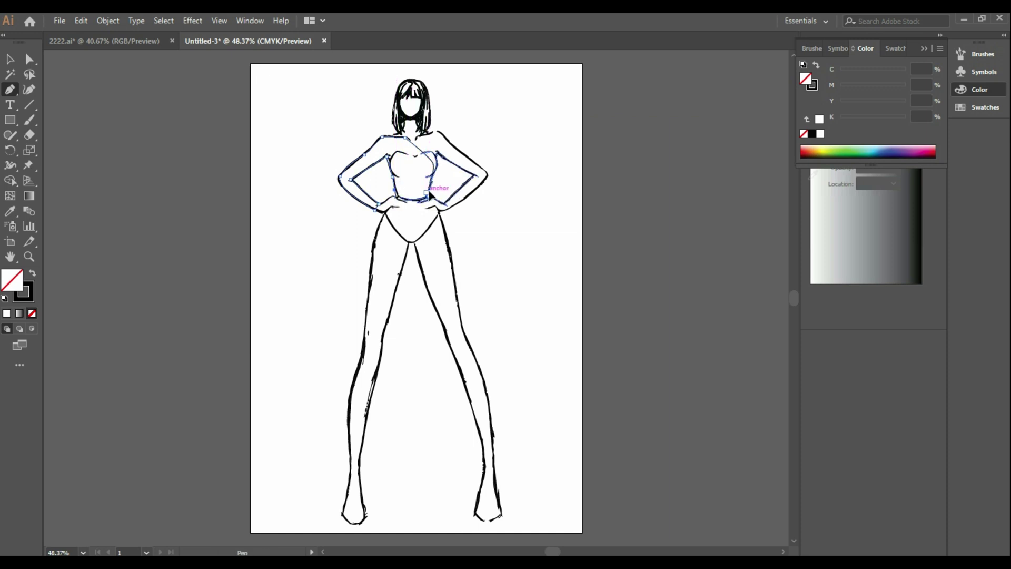
click(428, 194)
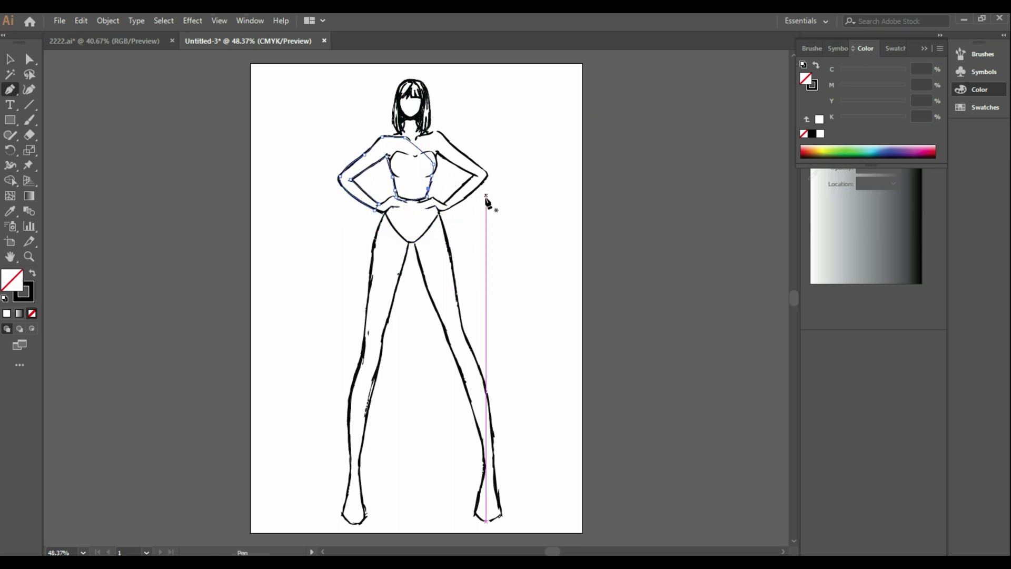
Step: Outline the first skirt panel's waistband, curved left side, and straight hem across the upper thighs with the Pen tool
click(426, 186)
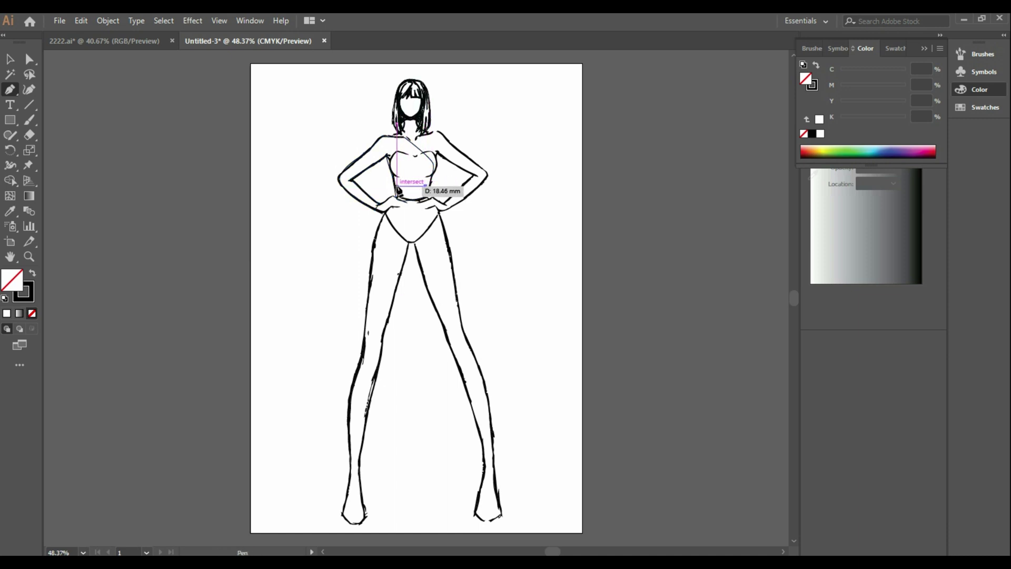
click(395, 186)
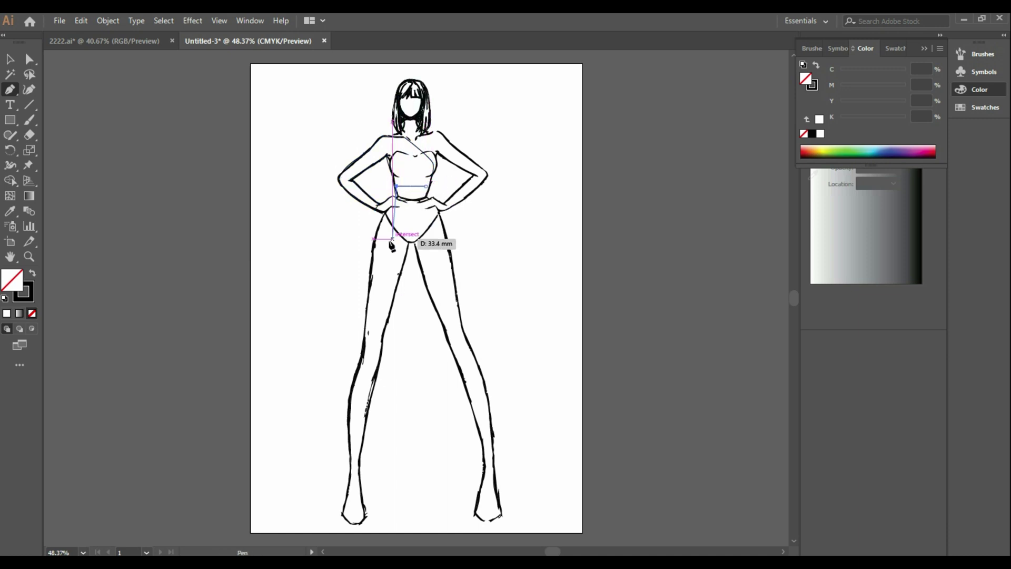
click(398, 197)
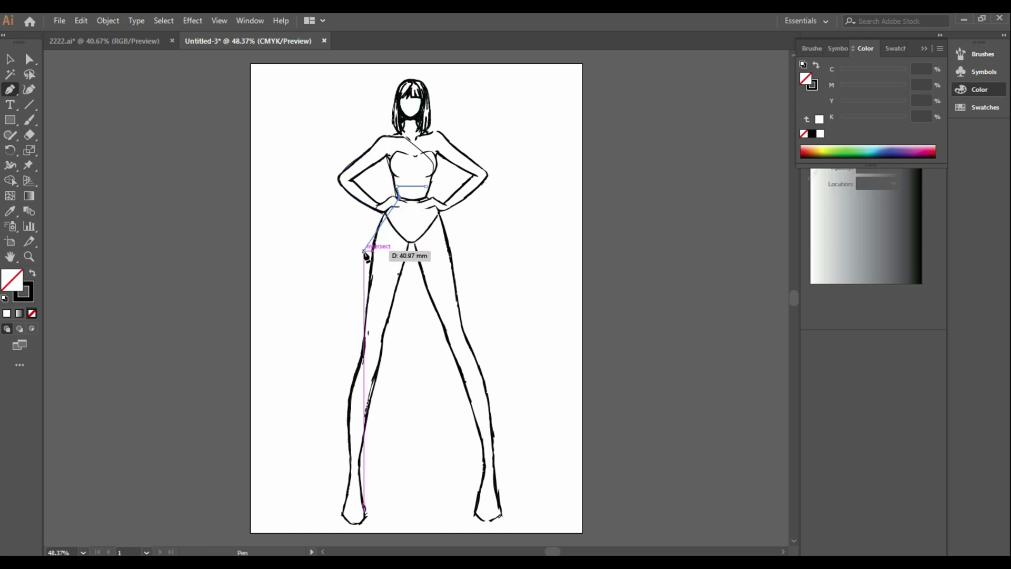
drag(363, 255, 353, 307)
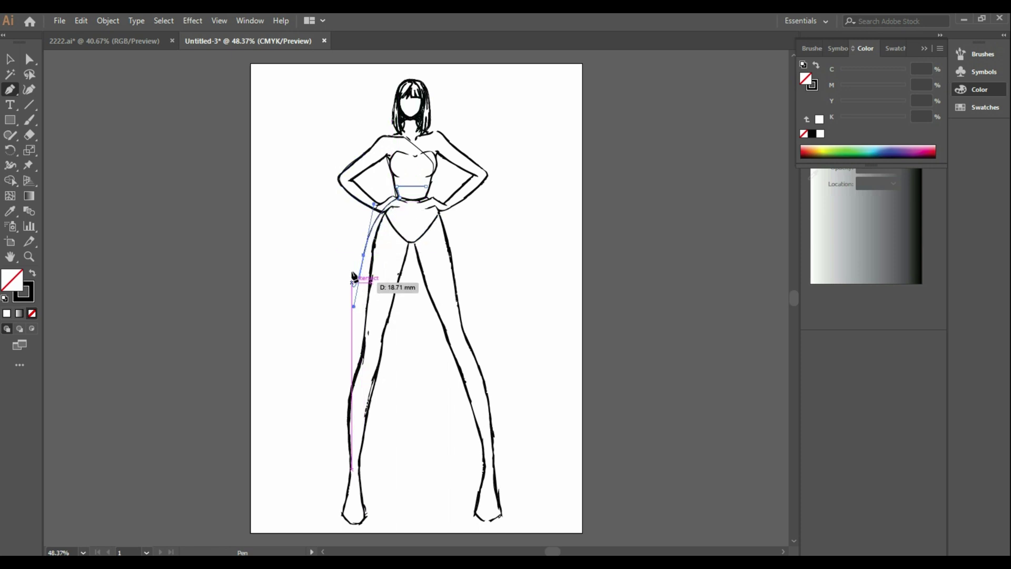
click(363, 255)
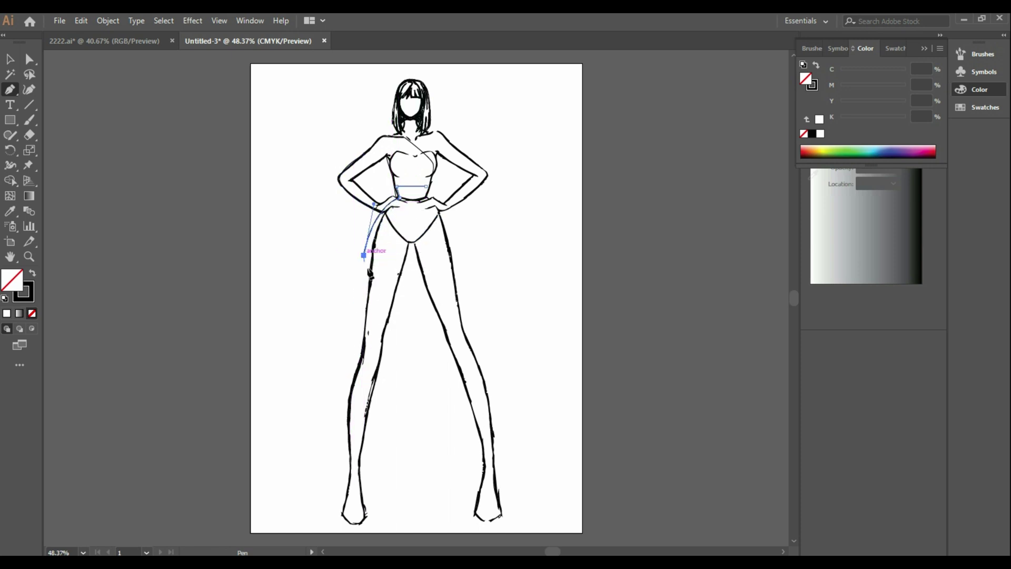
click(360, 278)
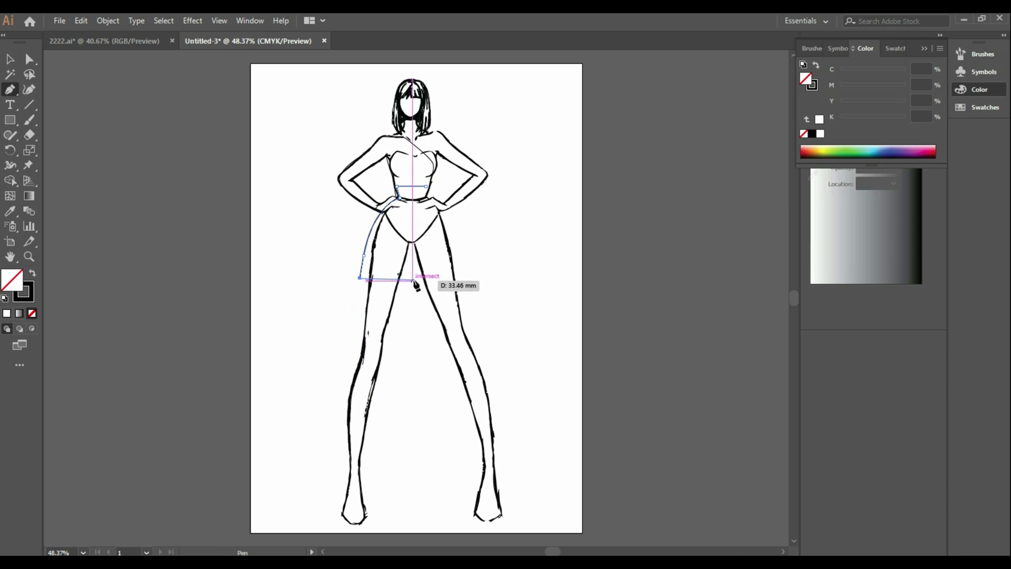
click(433, 280)
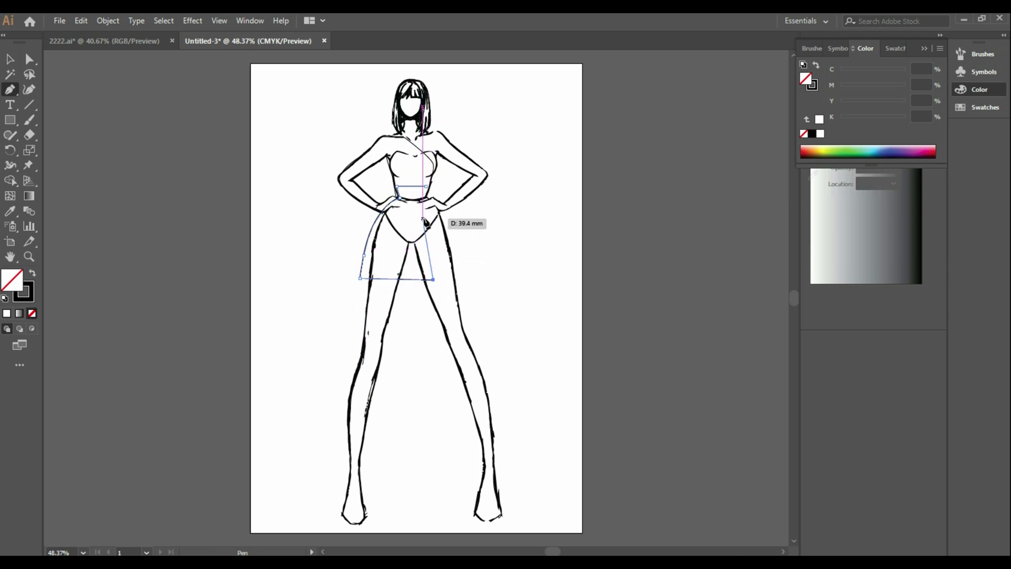
Step: Close the first skirt panel with a strongly curved front edge running from the hem's right corner up to the waist
drag(429, 200, 444, 197)
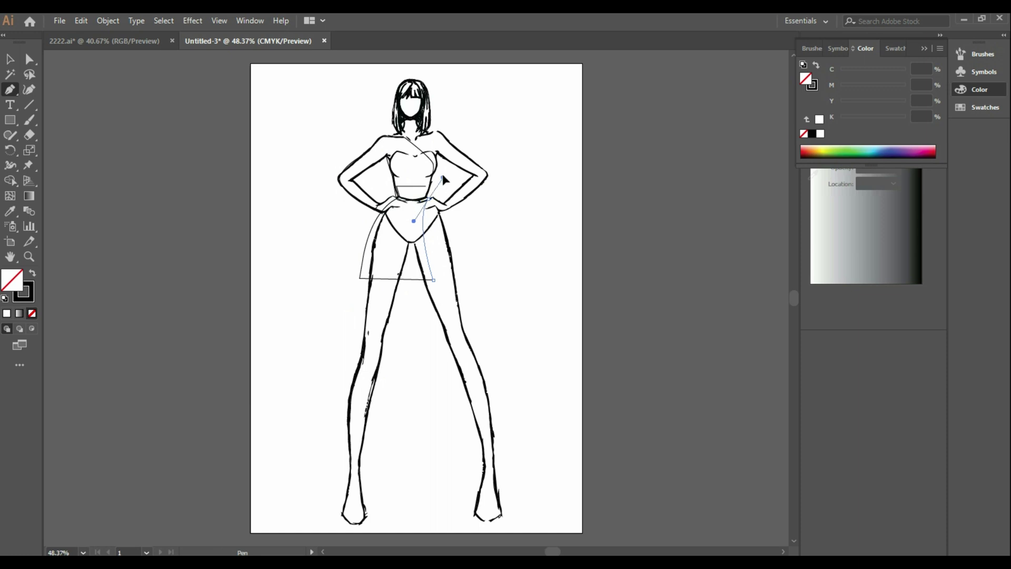
drag(459, 164, 484, 157)
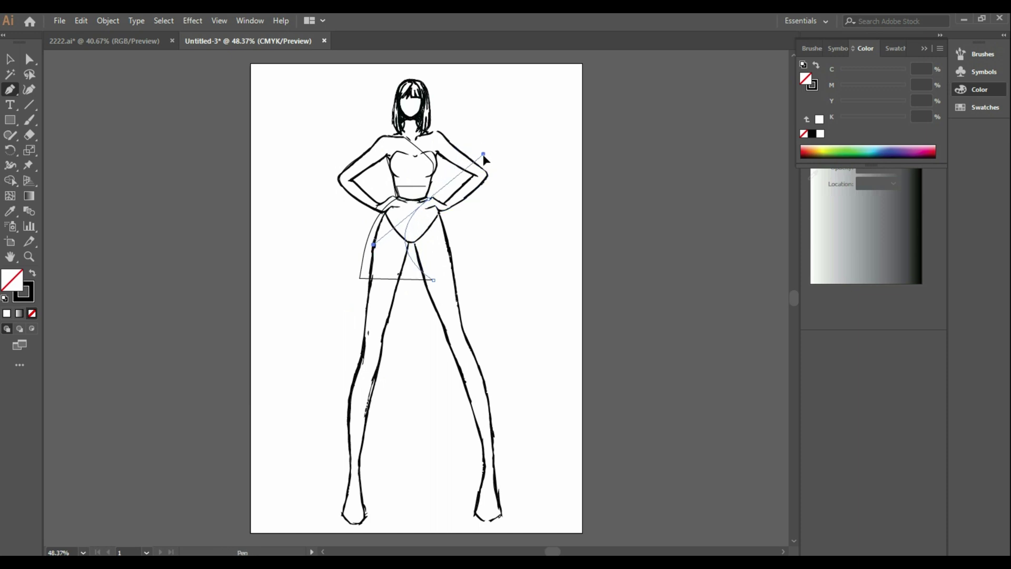
click(429, 200)
click(428, 200)
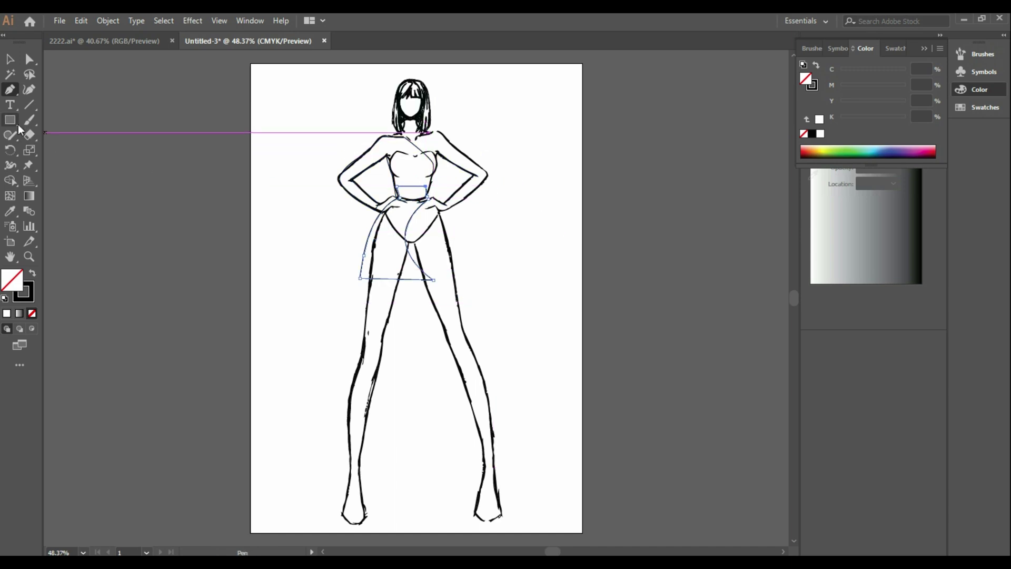
Step: Draw the second skirt panel from the waist over the right-hand hip, with a matching hem and a curved edge overlapping the first panel
click(424, 192)
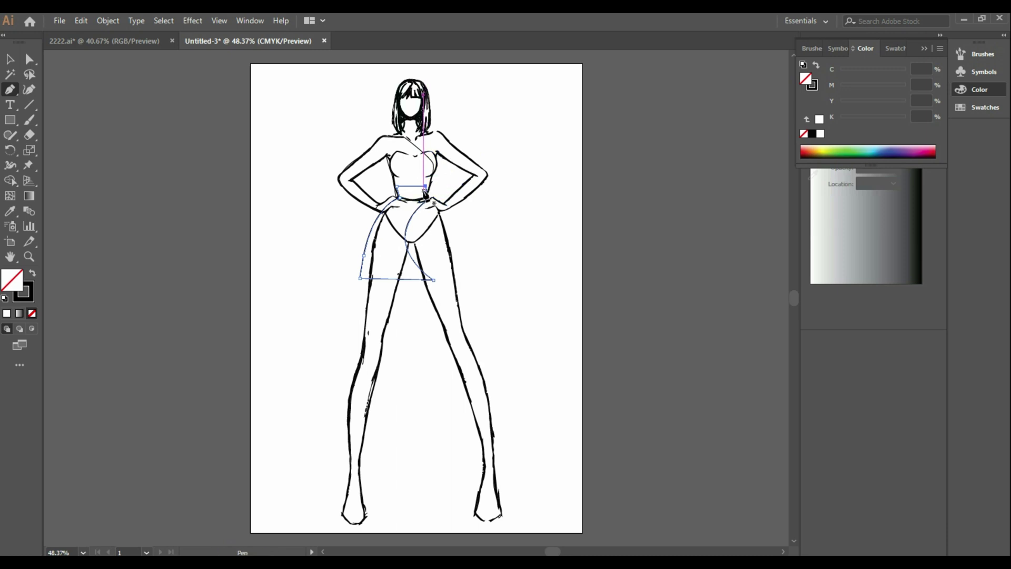
click(463, 274)
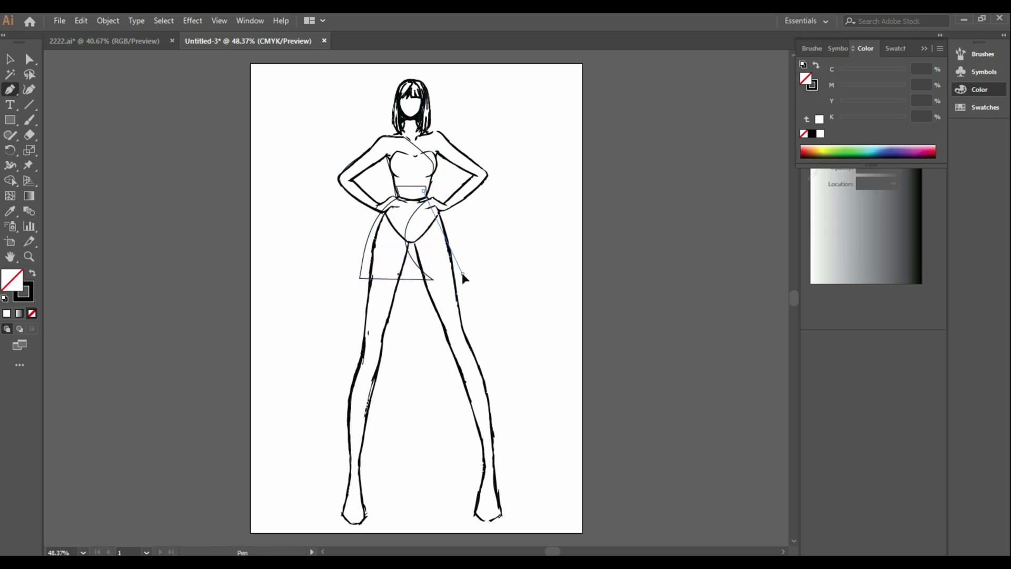
drag(474, 341, 481, 334)
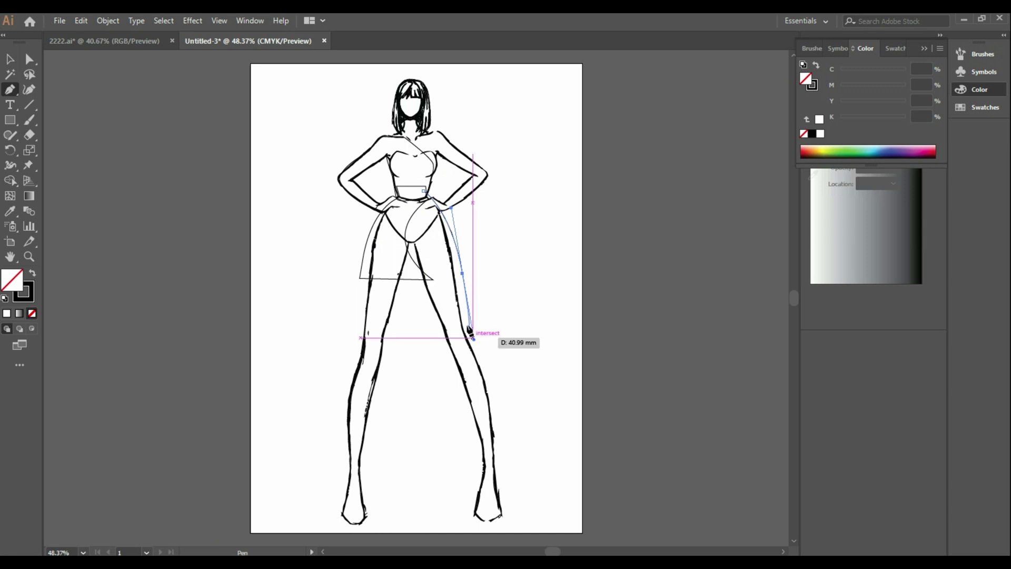
drag(463, 274, 428, 197)
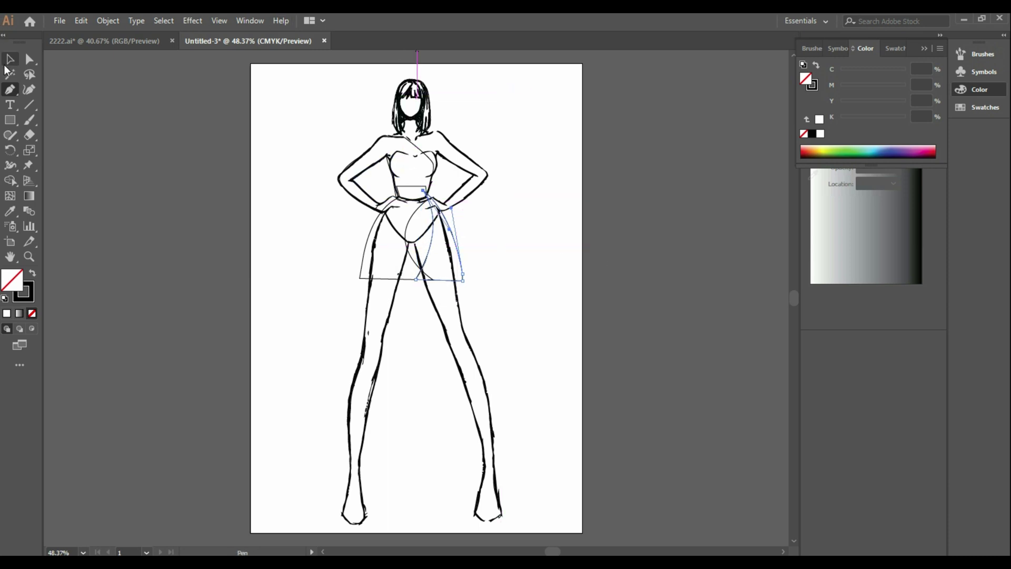
click(8, 61)
click(496, 238)
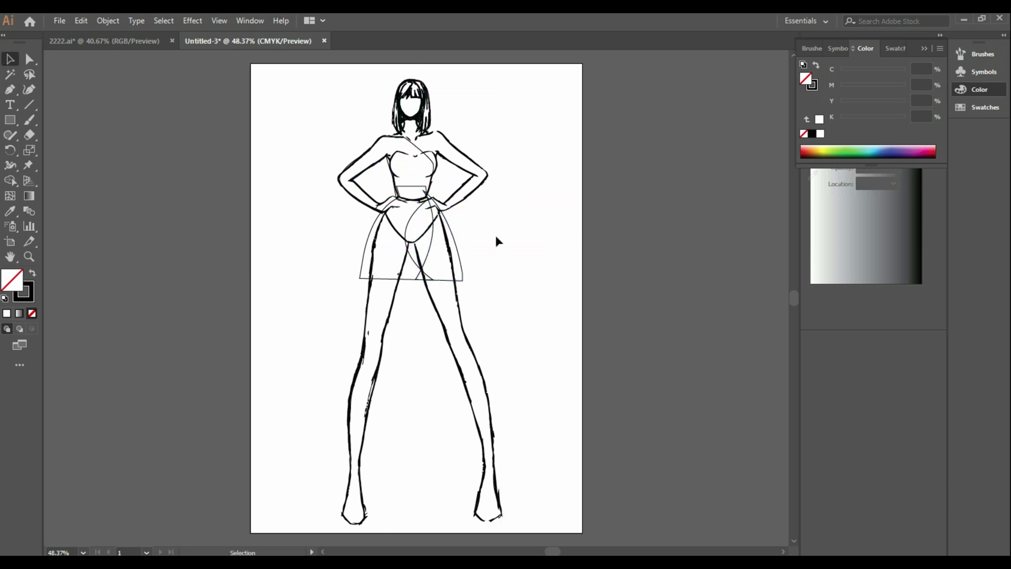
Step: Copy the floral fabric swatch from 2222.ai into Untitled-3 and place it to the right of the artboard
click(107, 41)
click(742, 181)
mouse_move(730, 171)
mouse_down()
mouse_move(214, 44)
mouse_move(579, 337)
mouse_move(432, 337)
mouse_move(675, 264)
mouse_move(730, 171)
mouse_up()
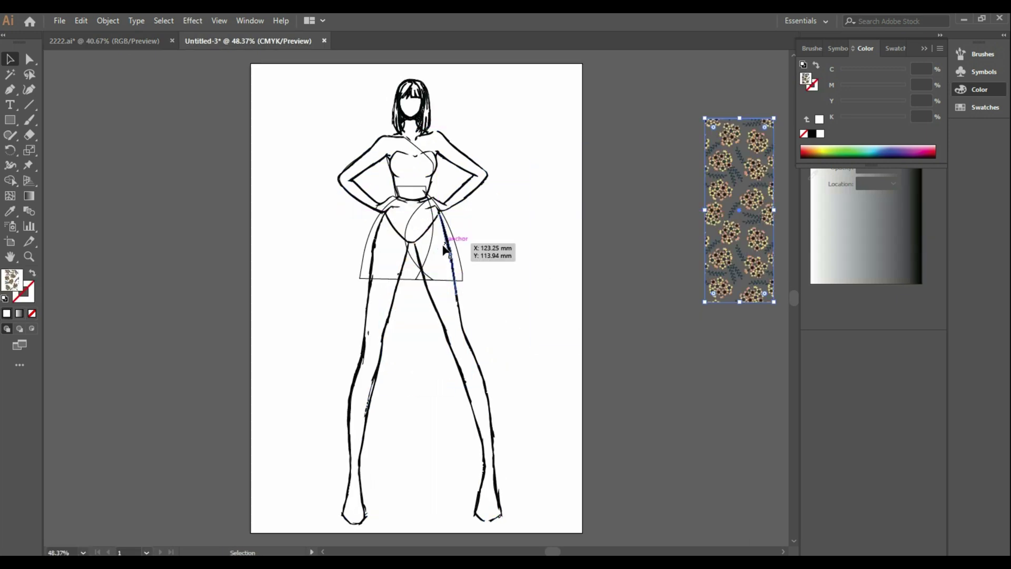
Step: Group the two skirt panels and place a copy of the group beside the figure's legs, overlapping the artboard's right edge
click(461, 276)
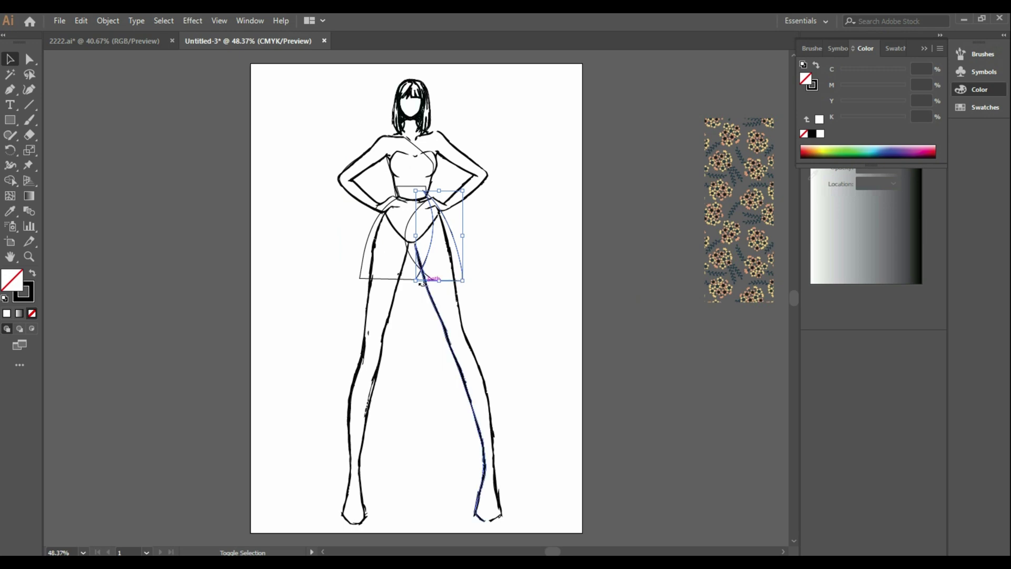
shift+click(399, 277)
right_click(399, 279)
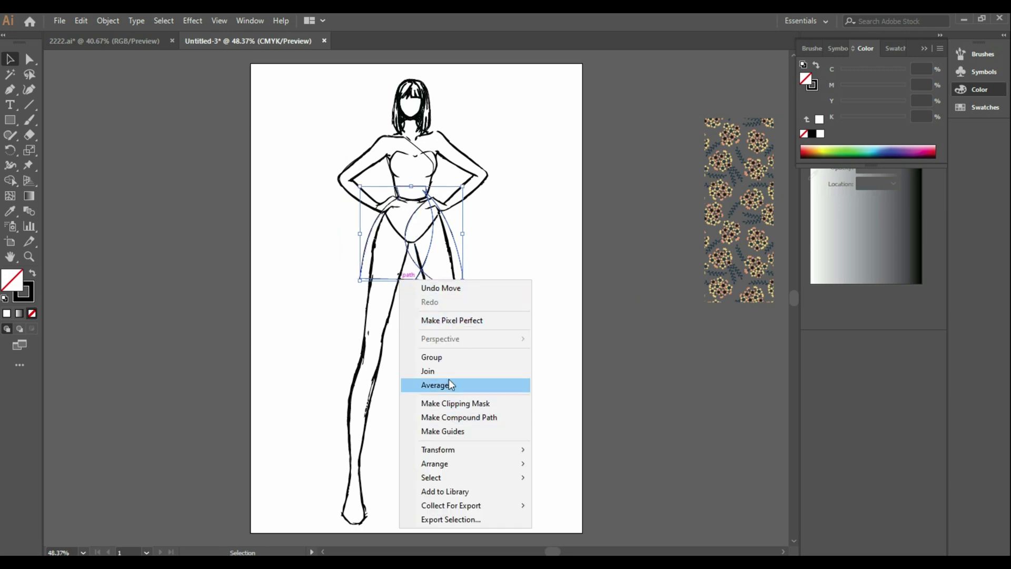
click(448, 358)
drag(459, 251, 623, 421)
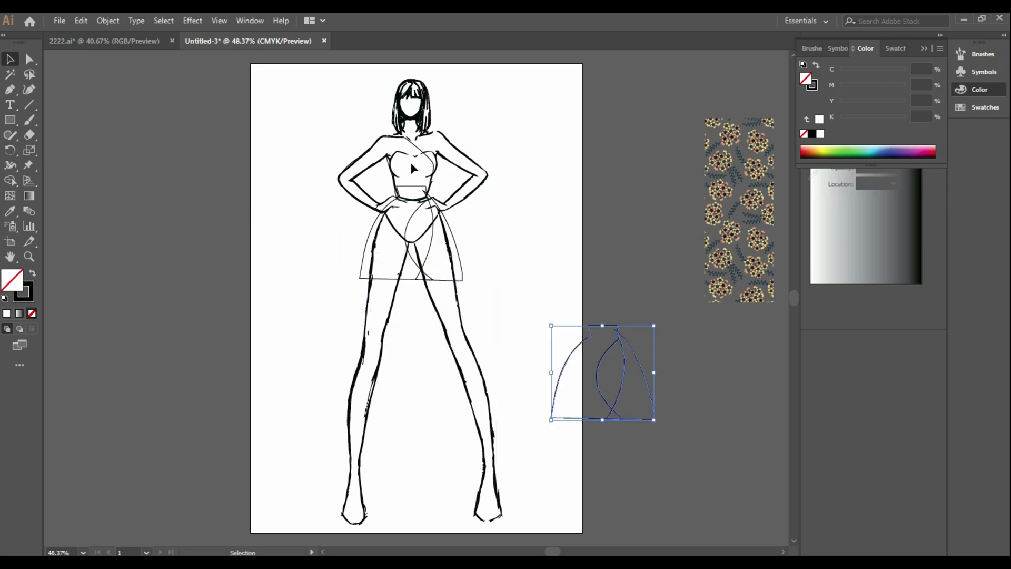
Step: Place a copy of the one-sleeved top's outline to the right of the figure, above the skirt copy
click(413, 168)
drag(413, 168, 581, 184)
click(550, 292)
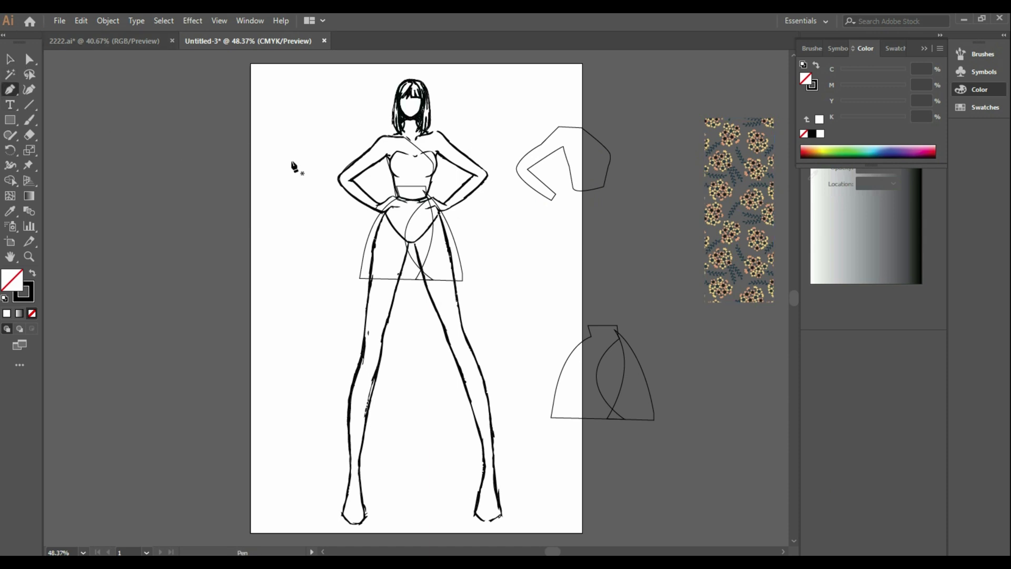
Step: Draw the separate sleeve with the Pen tool along the figure's right-hand arm, bending at the elbow and ending at the wrist
click(429, 208)
click(487, 174)
drag(451, 148, 451, 148)
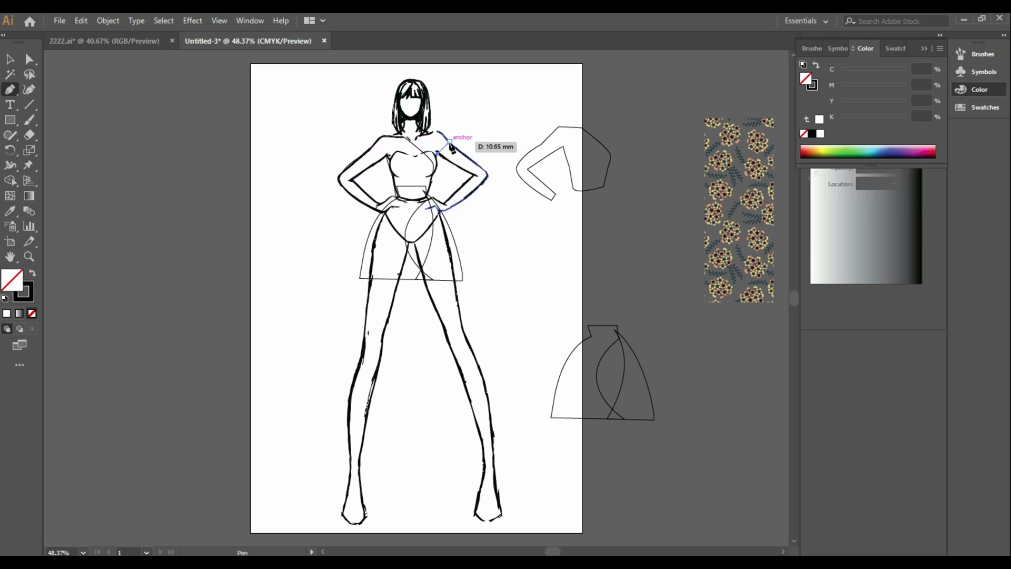
click(481, 168)
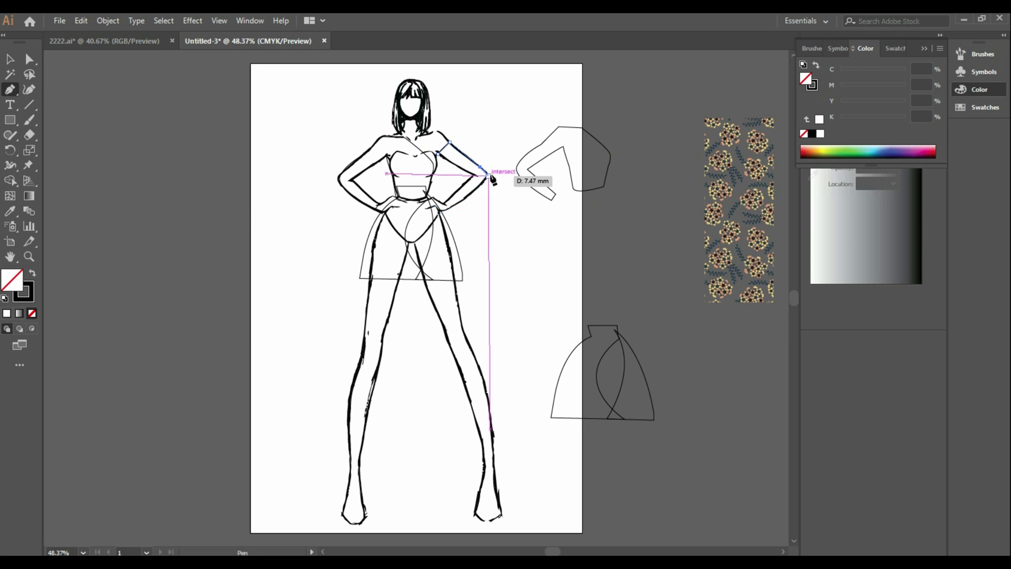
click(489, 177)
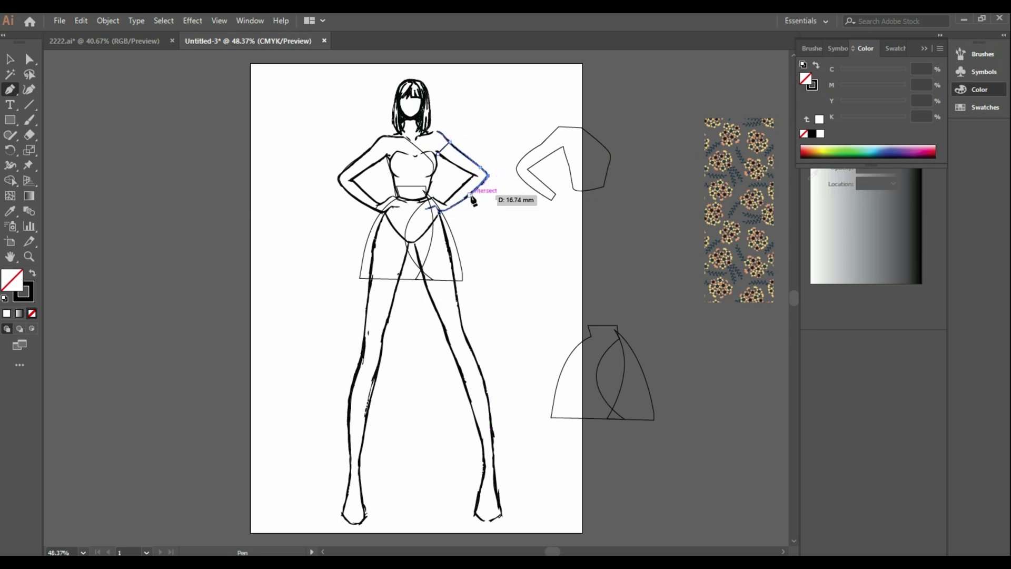
click(447, 209)
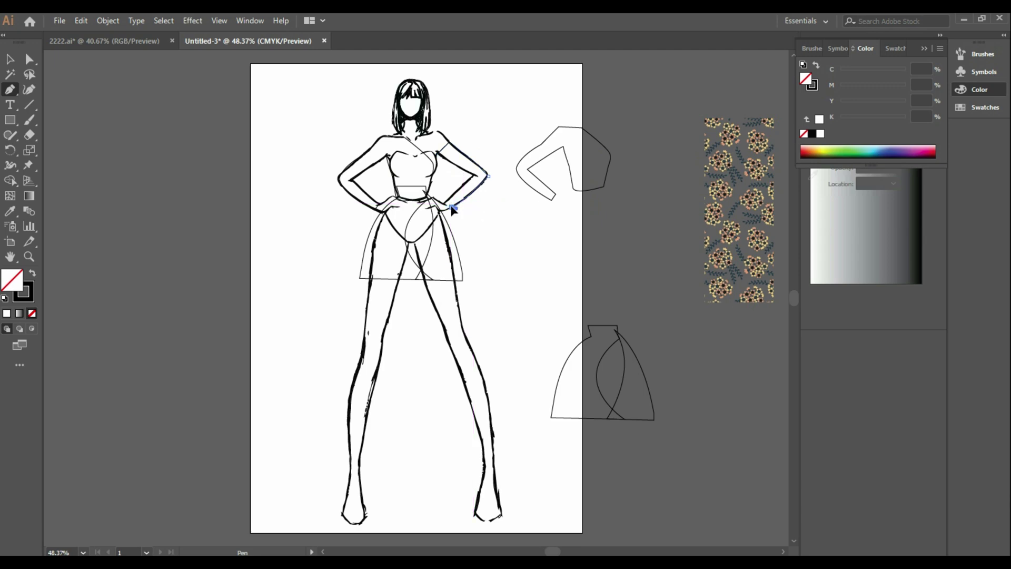
click(477, 175)
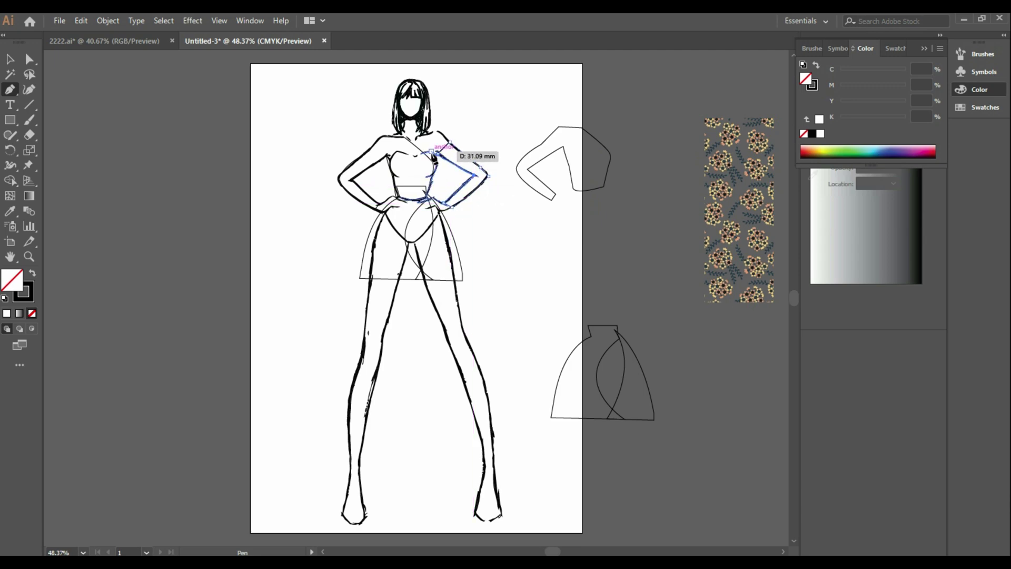
click(433, 151)
click(13, 59)
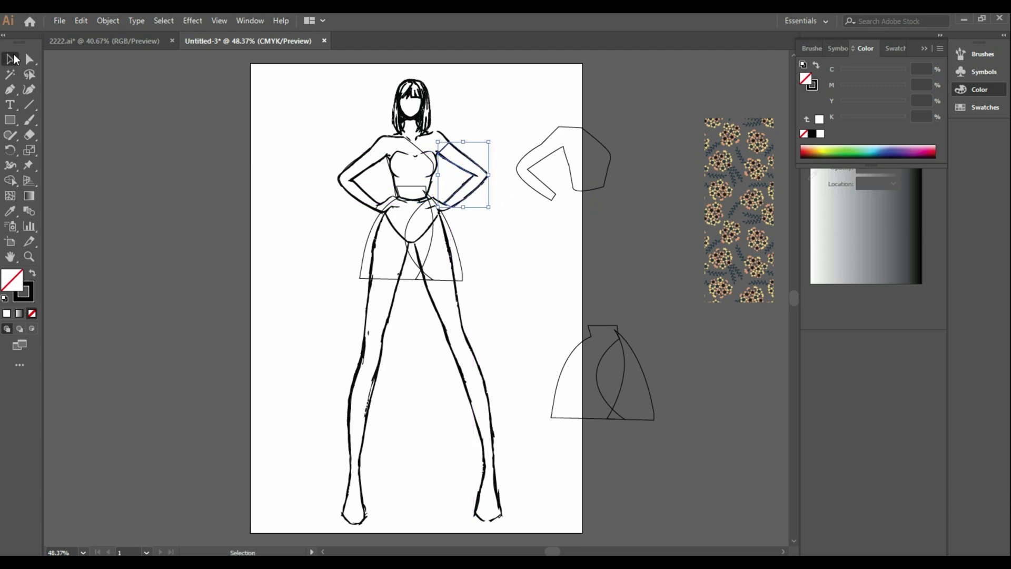
Step: Place a copy of the separate sleeve's outline to the right of the figure, between the top copy and the skirt copy
key(a)
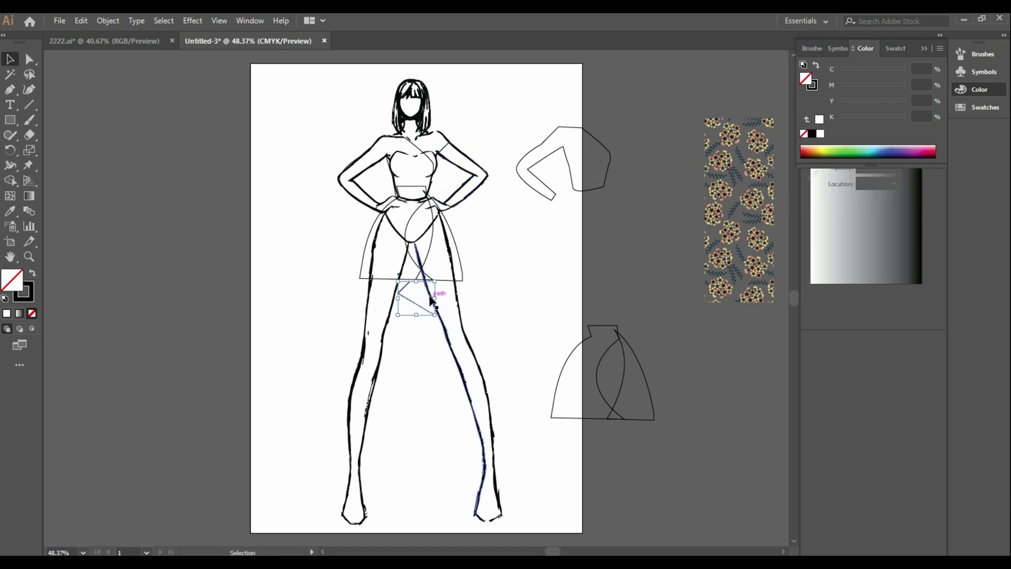
key(v)
click(530, 212)
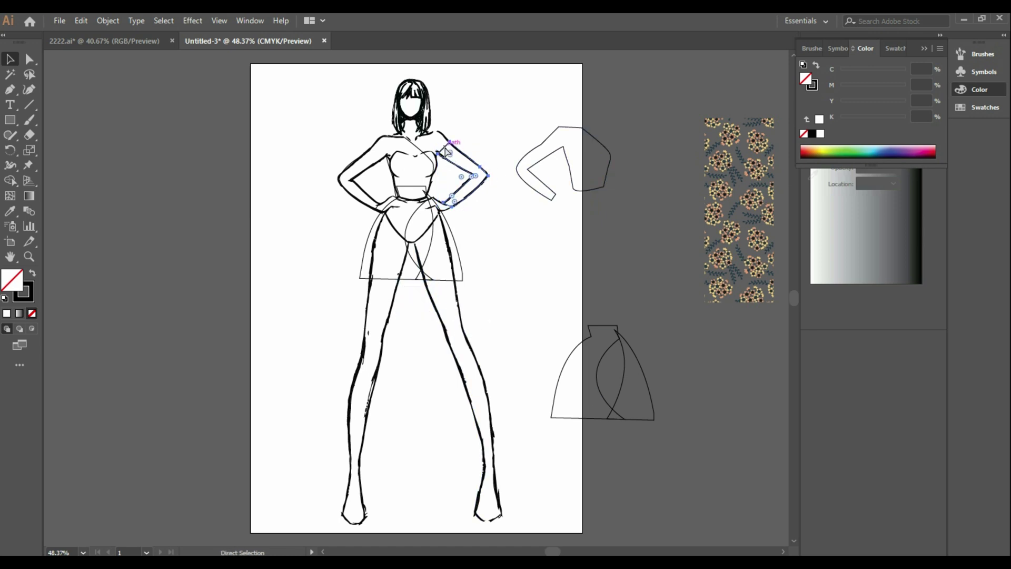
drag(446, 152, 399, 278)
drag(433, 315, 557, 308)
Step: Fill the sleeve, one-sleeved top and wrap skirt on the figure with black
click(446, 155)
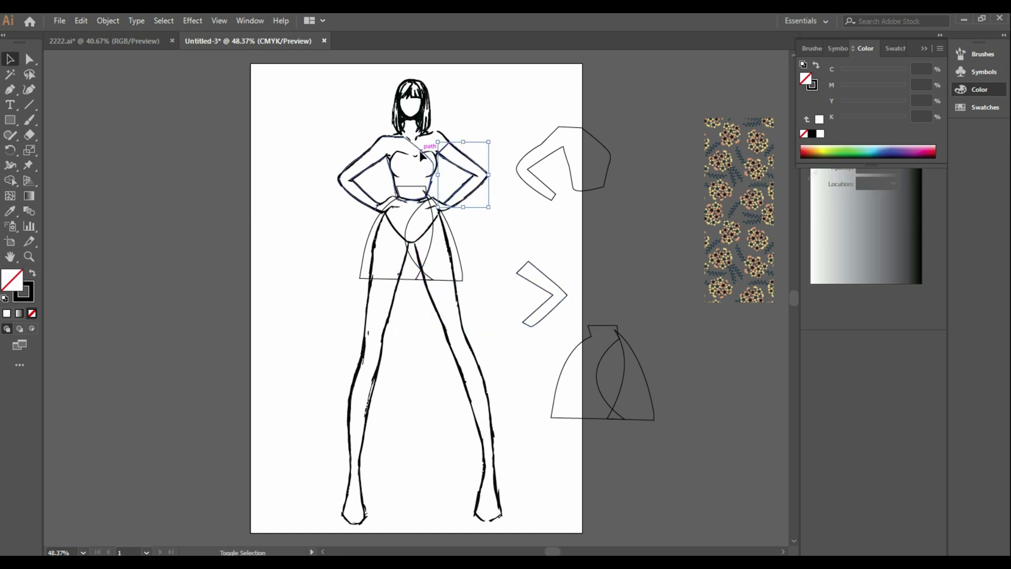
shift+click(432, 243)
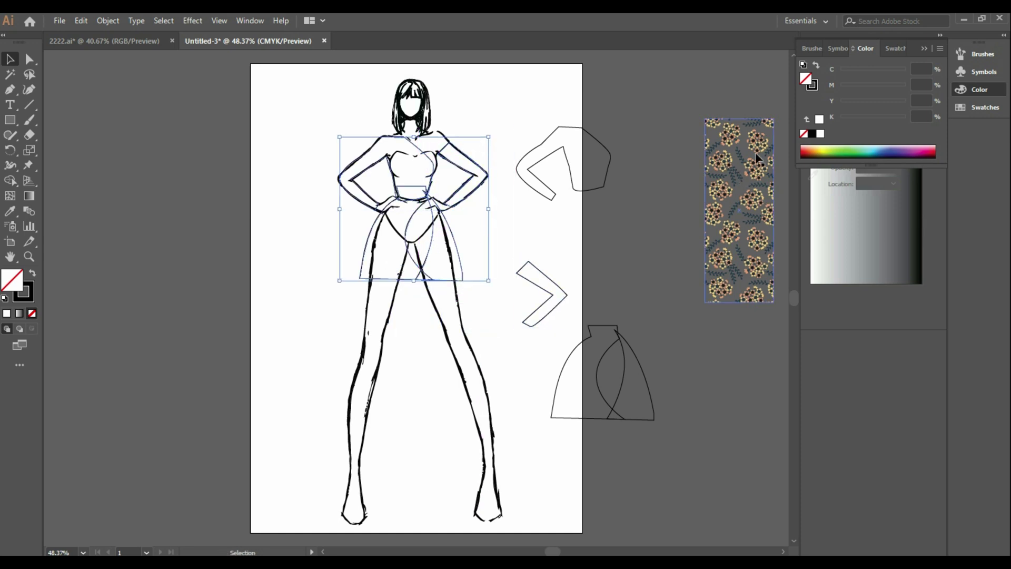
click(812, 134)
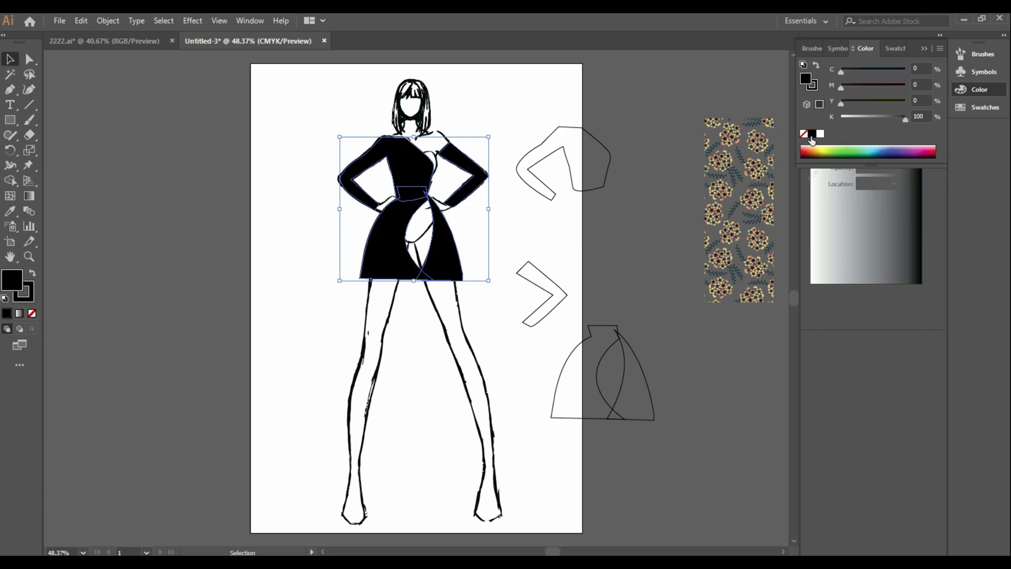
click(564, 232)
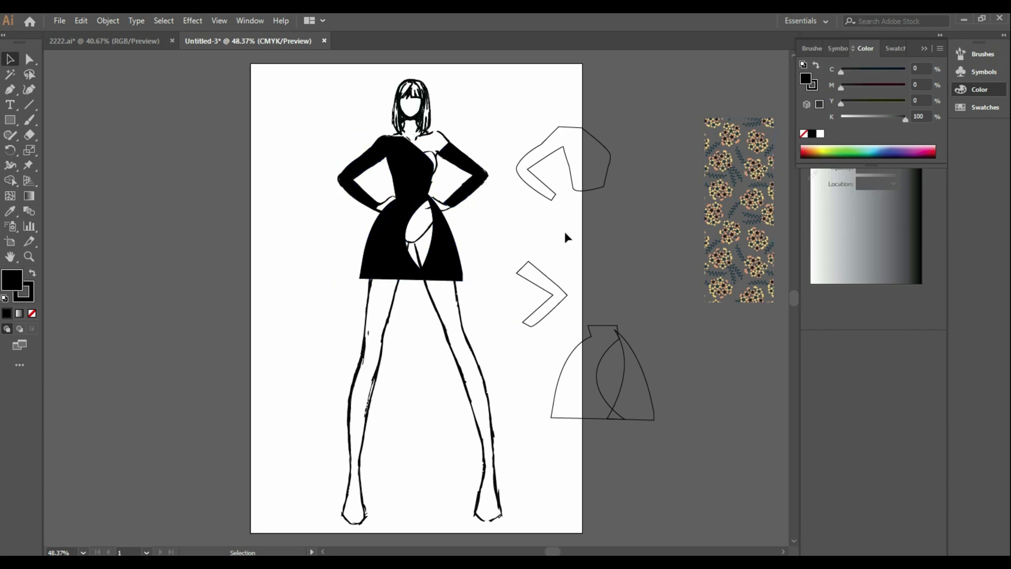
click(432, 257)
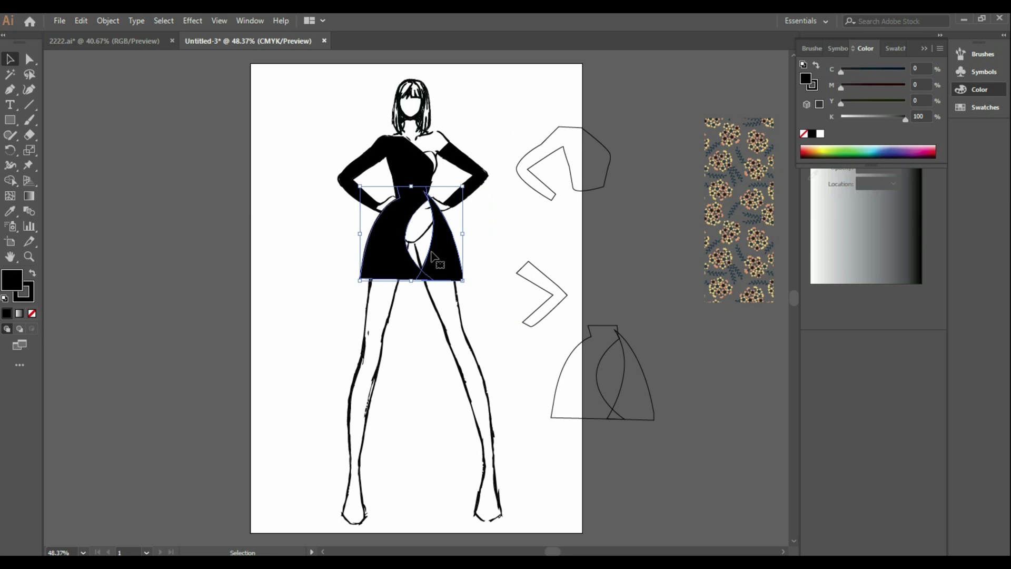
click(538, 231)
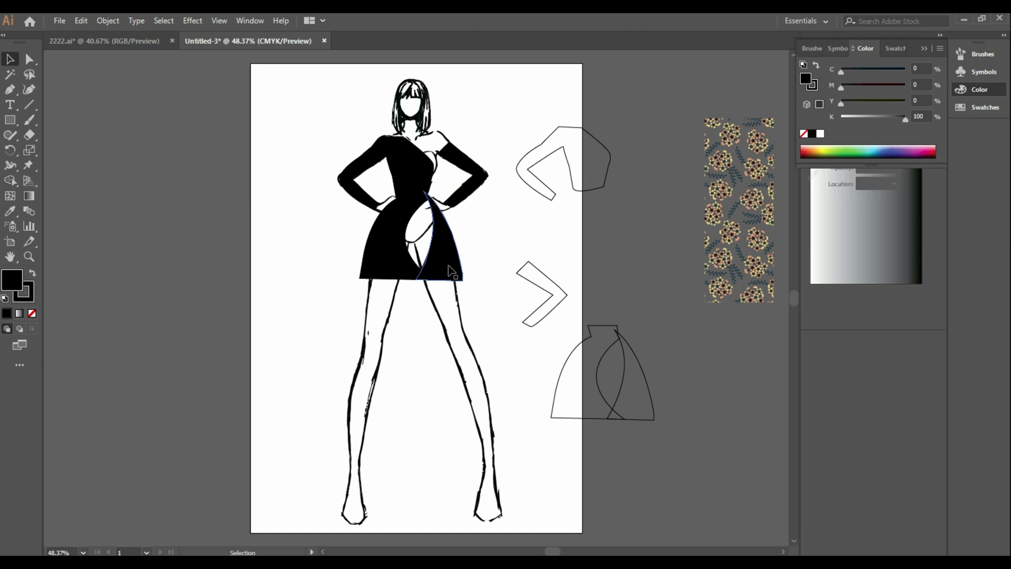
Step: Draw a closed, curved triangular black panel over the skirt, from a point at the waist down to just above the hem
click(8, 91)
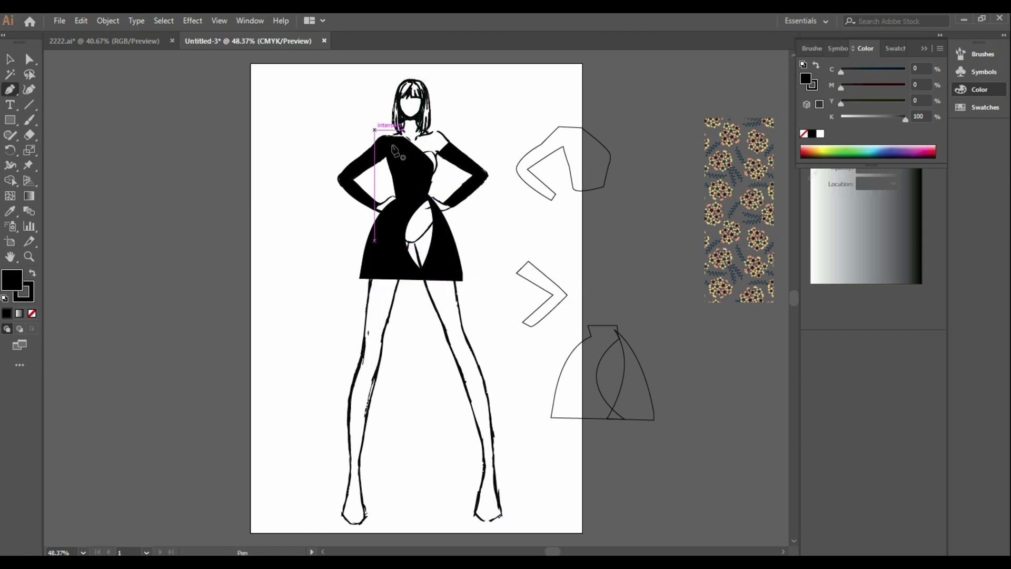
click(407, 195)
click(372, 260)
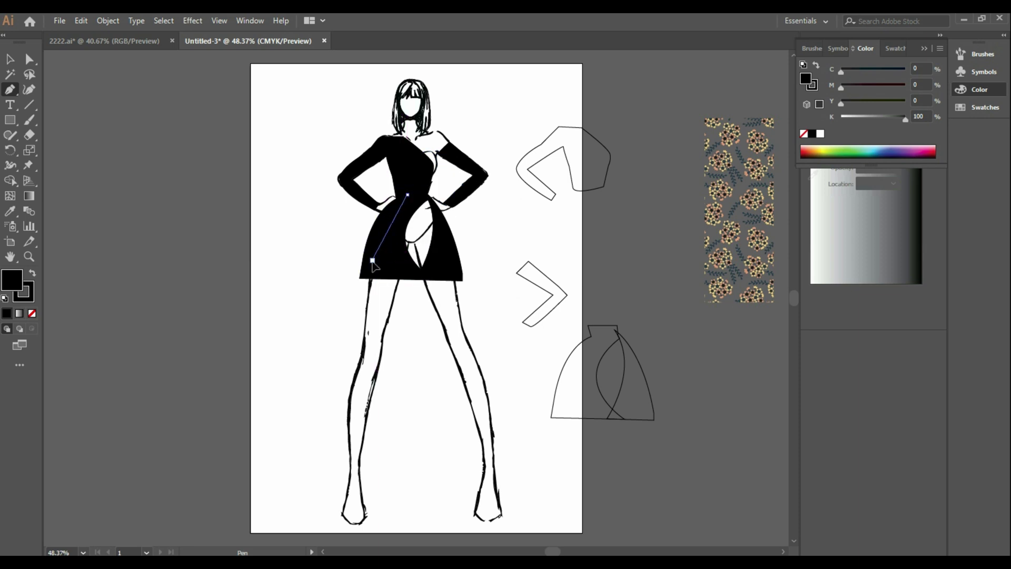
click(446, 267)
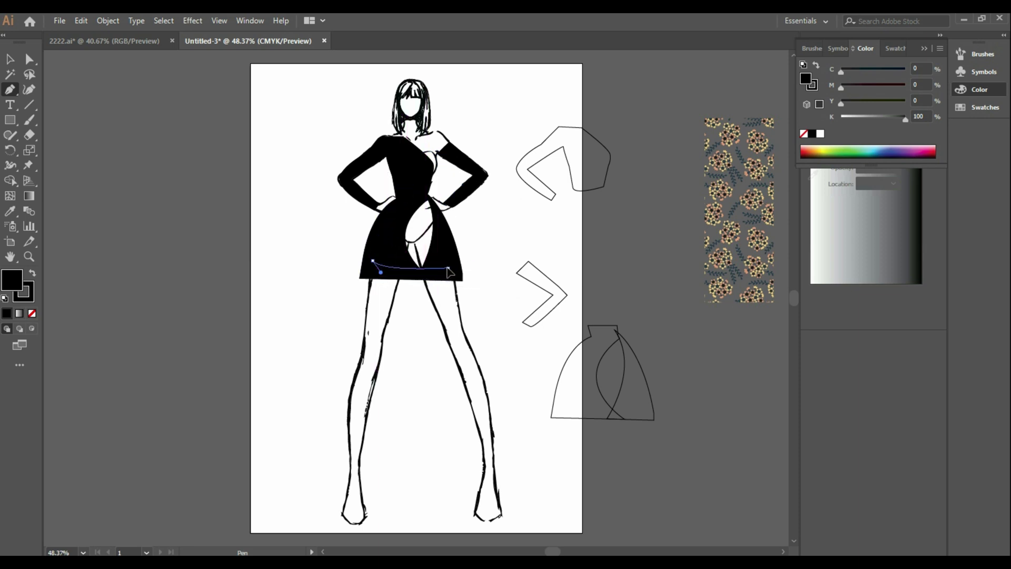
click(441, 213)
click(407, 195)
click(447, 267)
click(443, 211)
click(417, 187)
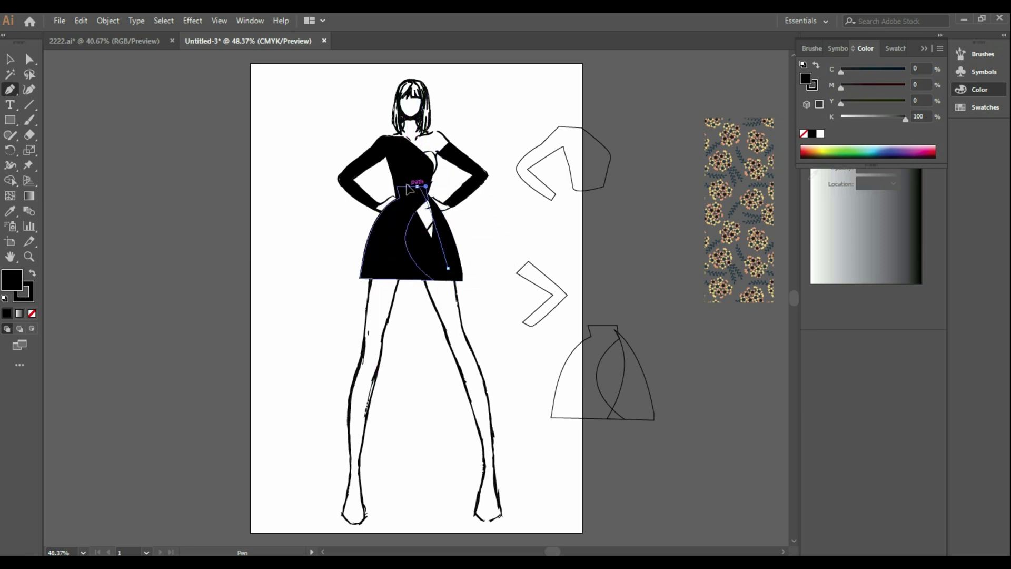
click(390, 160)
key(ctrl+z)
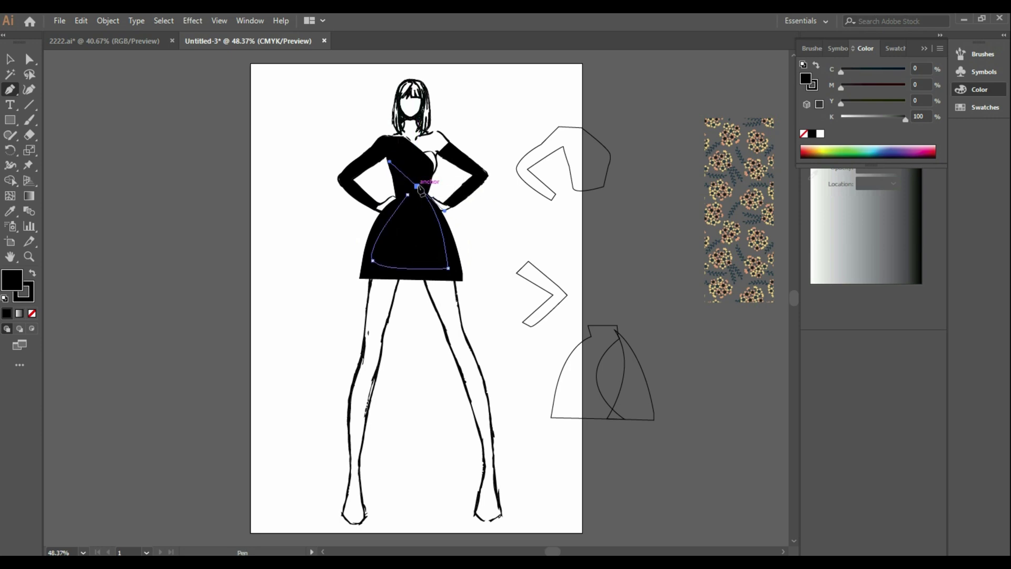
click(408, 196)
Step: Move the black triangular panel off the skirt to the left of the figure, overlapping the artboard's edge
click(9, 59)
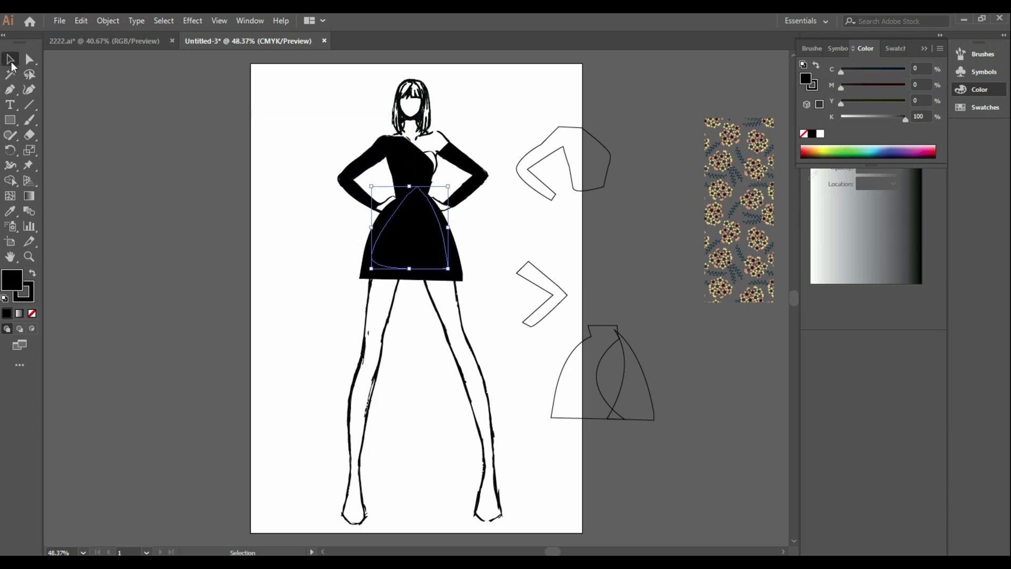
drag(446, 259, 302, 260)
click(301, 334)
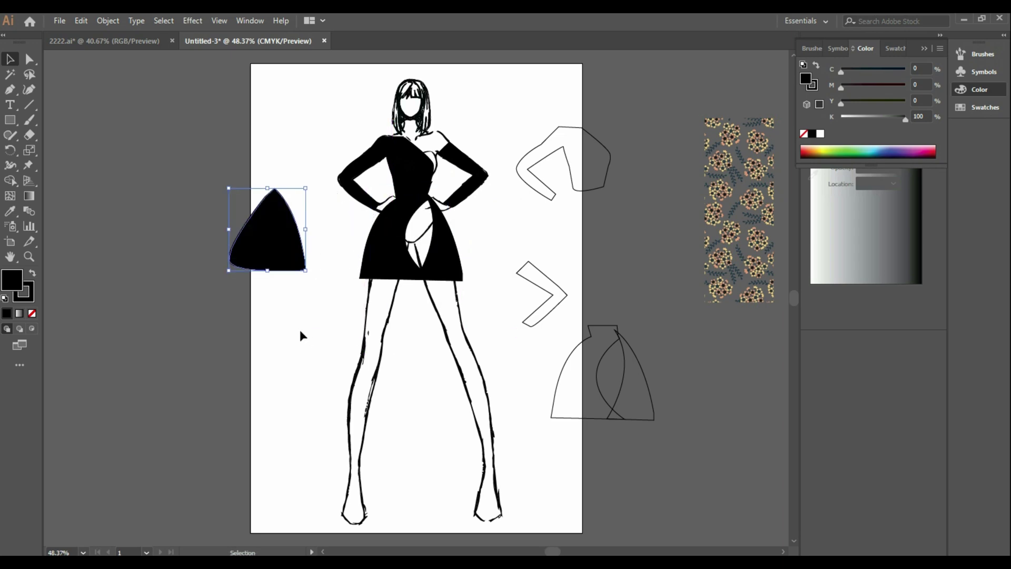
Step: Fill the copy of the one-sleeved top with the floral pattern sampled from the fabric swatch with the Eyedropper
click(602, 186)
click(10, 213)
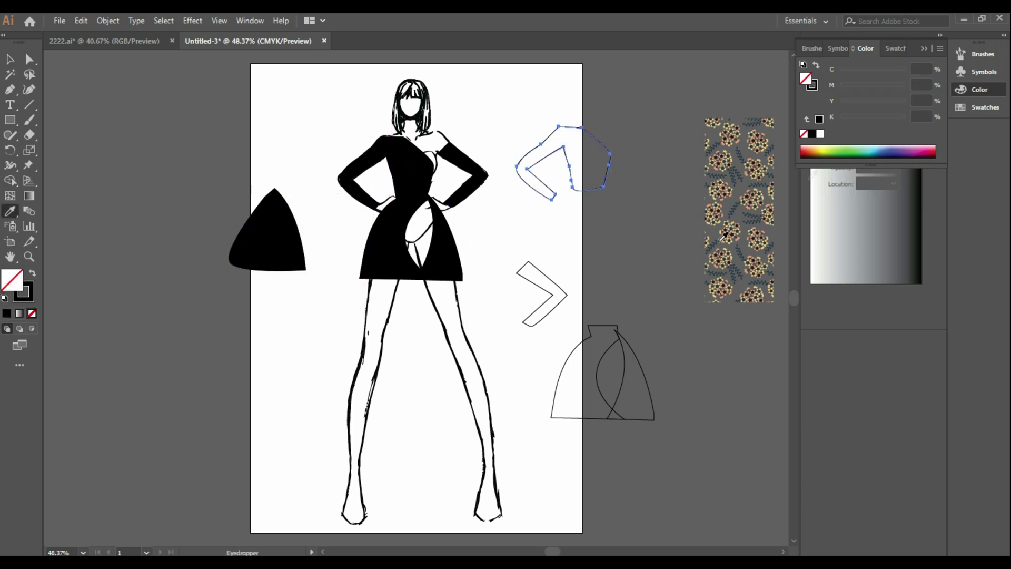
click(724, 236)
click(13, 61)
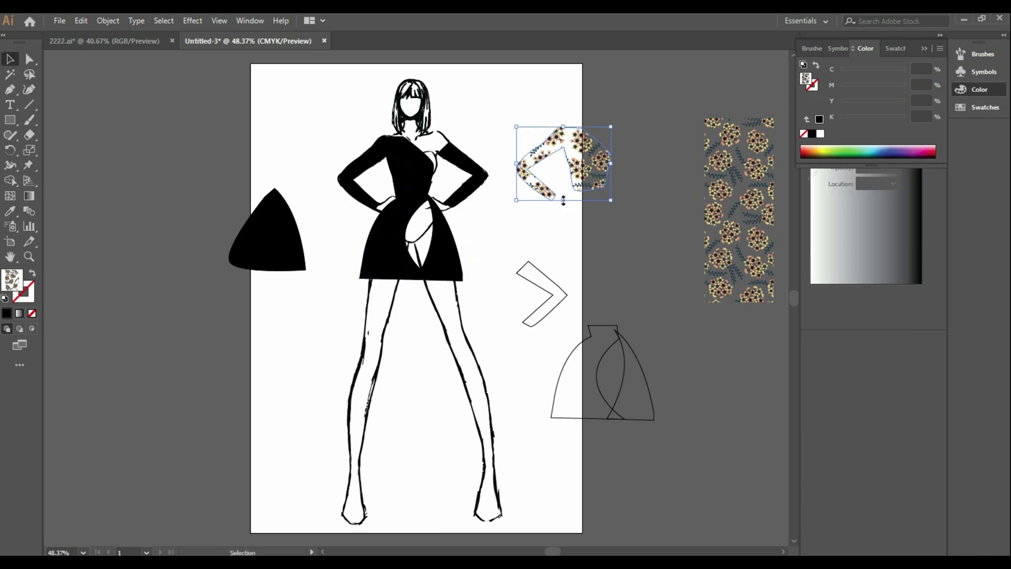
Step: Place the floral top exactly over the black top on the figure and bring it to the front
drag(555, 188, 406, 197)
key(Down)
key(Down)
key(Down)
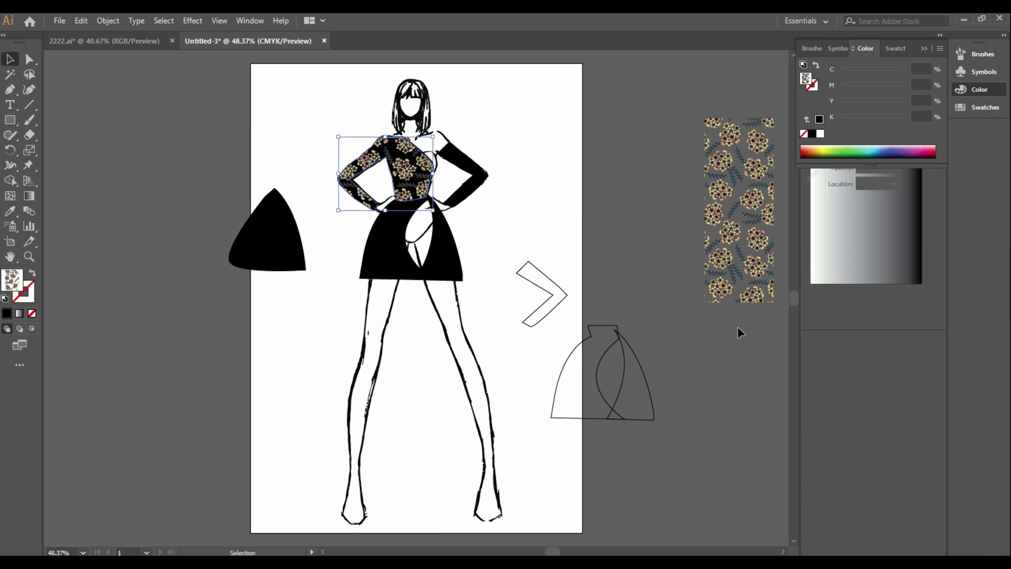
right_click(416, 172)
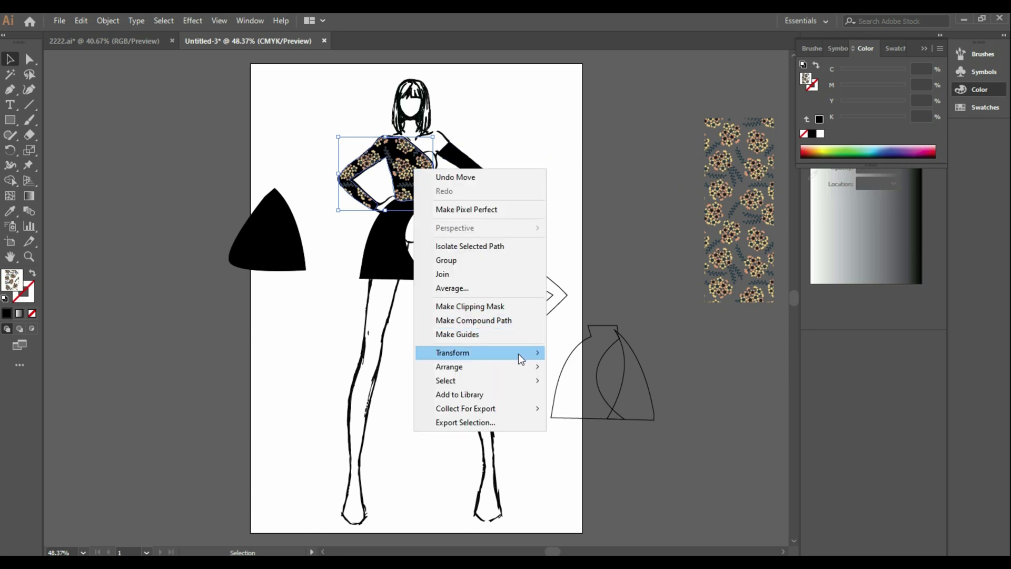
mouse_move(519, 366)
click(588, 367)
click(514, 198)
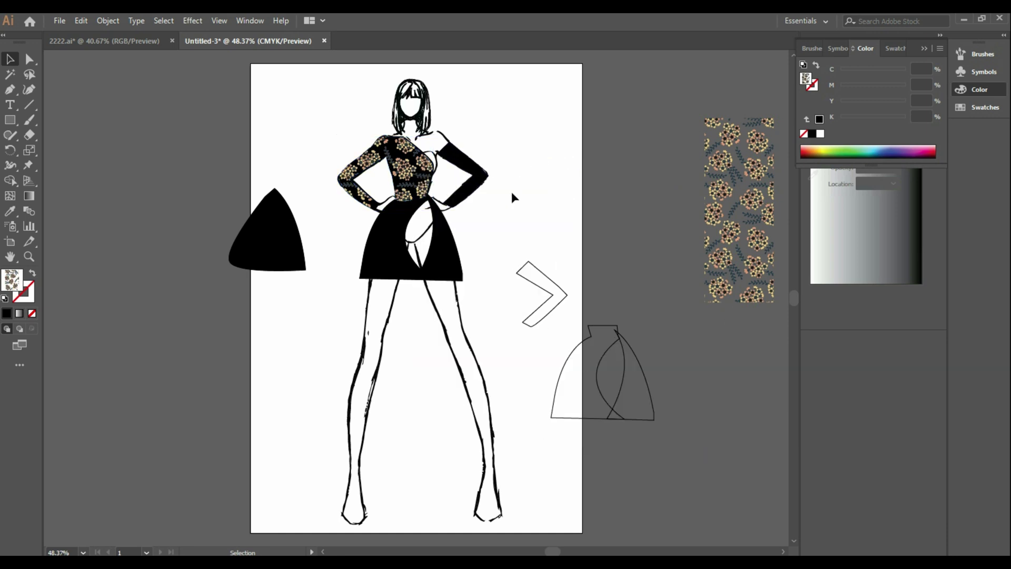
Step: Fill the copy of the separate sleeve with the floral pattern sampled from the fabric swatch with the Eyedropper
click(464, 167)
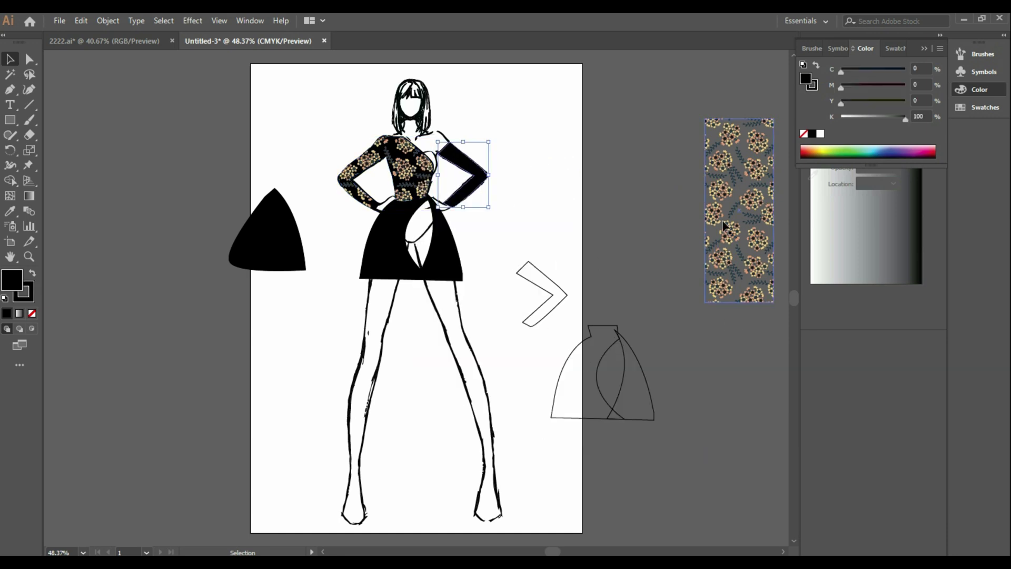
click(544, 308)
click(10, 211)
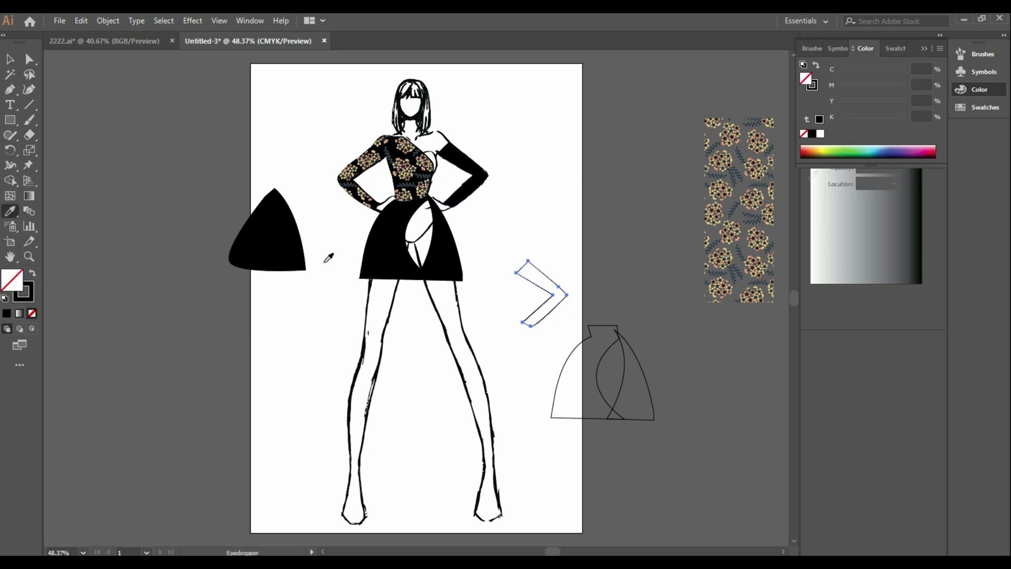
click(734, 237)
click(10, 59)
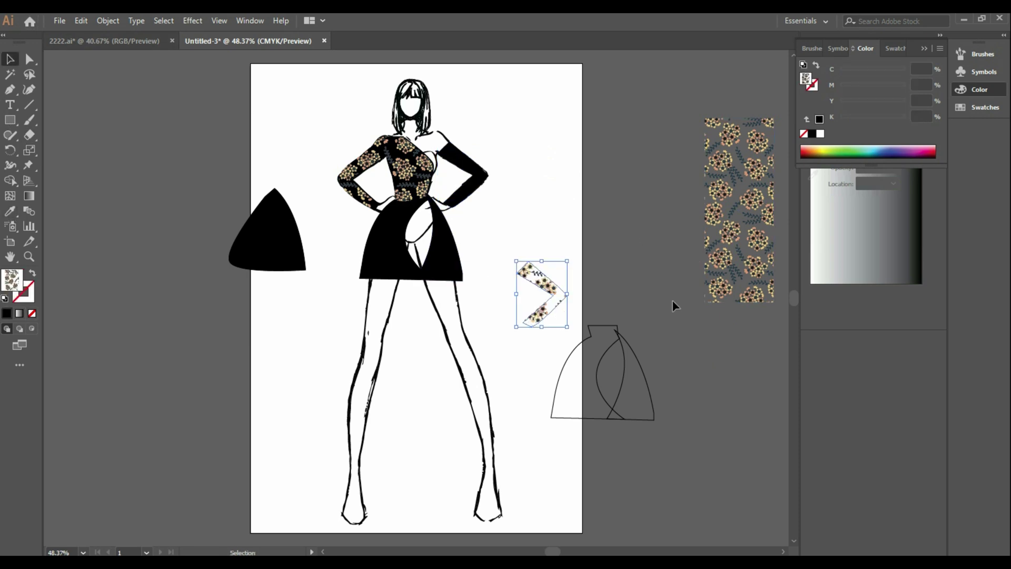
Step: Place the floral sleeve over the black sleeve on the figure's right-hand arm and adjust its stacking order
drag(549, 287, 469, 168)
right_click(496, 174)
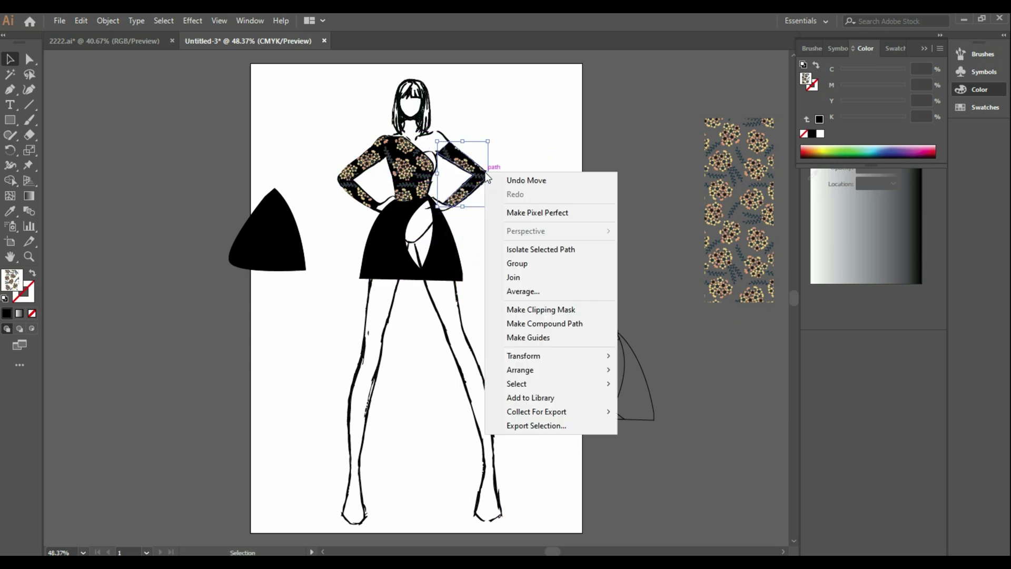
click(633, 369)
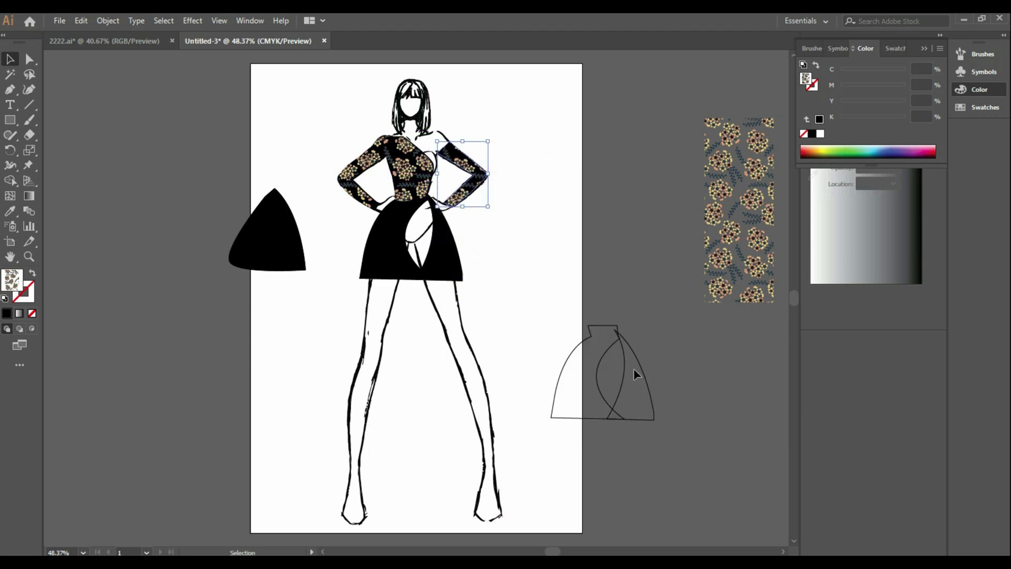
click(590, 244)
Step: Fill the grouped skirt copy with the floral pattern sampled from the fabric swatch with the Eyedropper
click(605, 358)
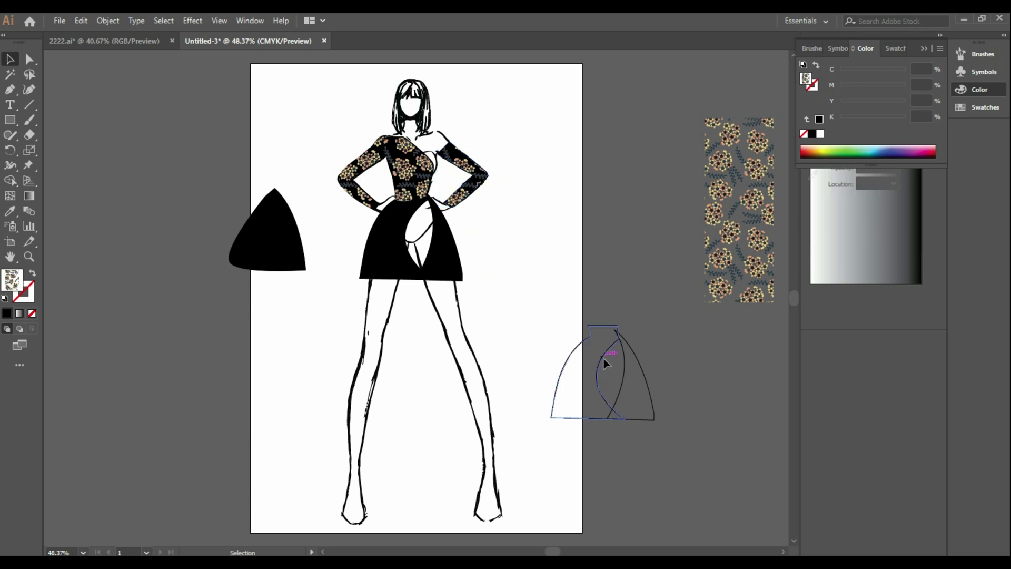
click(10, 213)
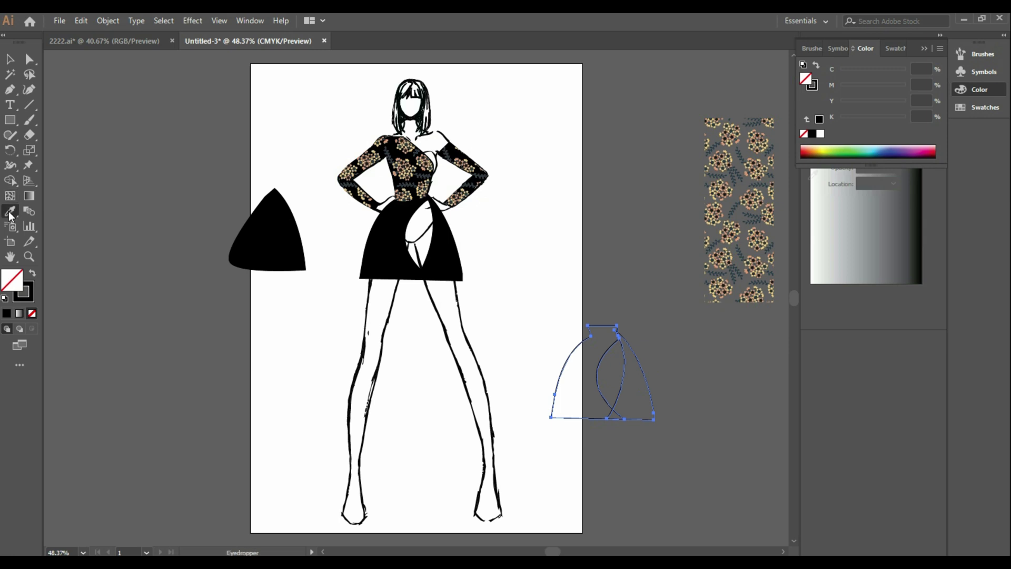
click(725, 211)
key(v)
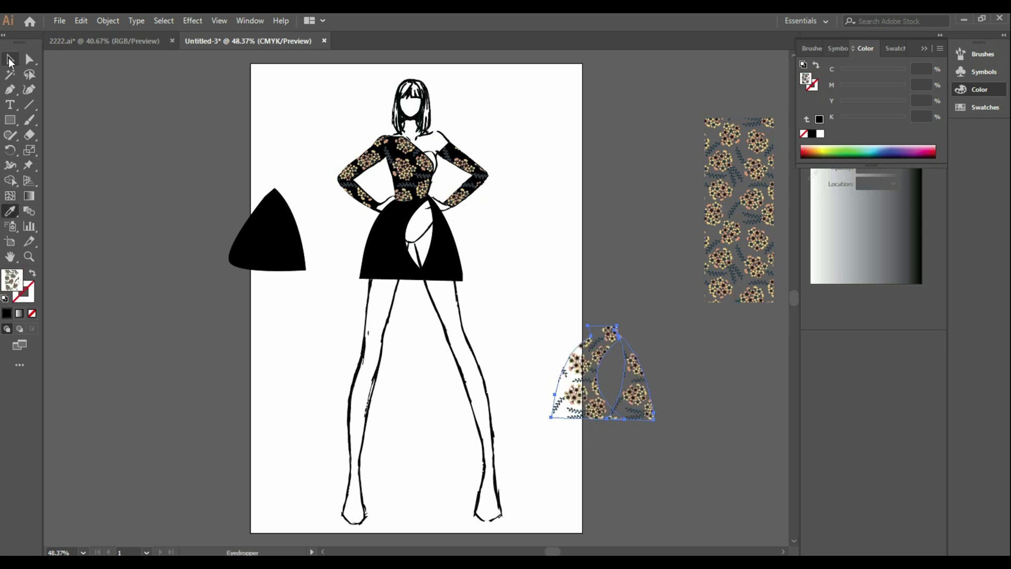
Step: Place the floral skirt exactly over the black skirt on the figure and bring it to the front
right_click(584, 369)
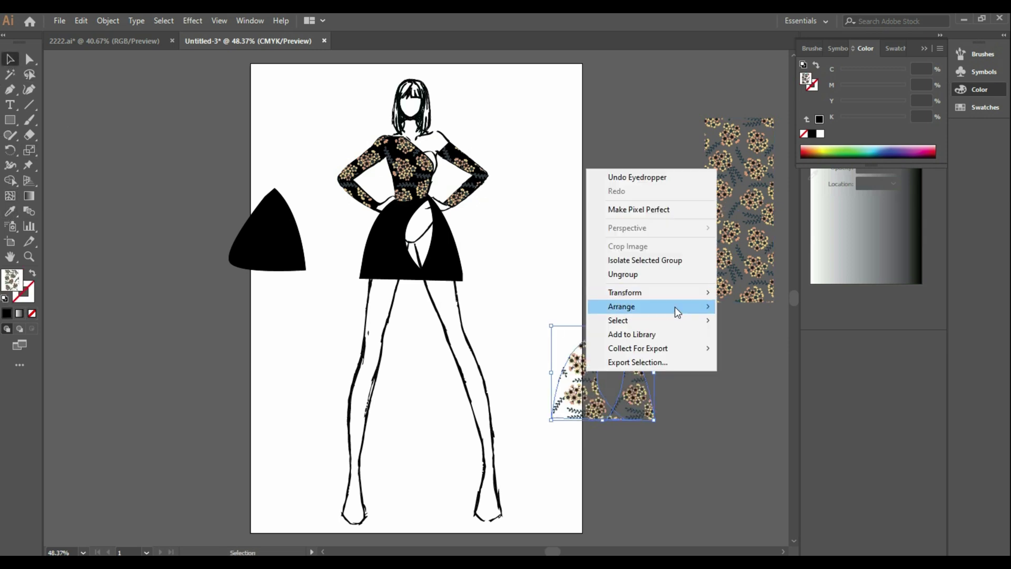
mouse_move(703, 311)
click(742, 306)
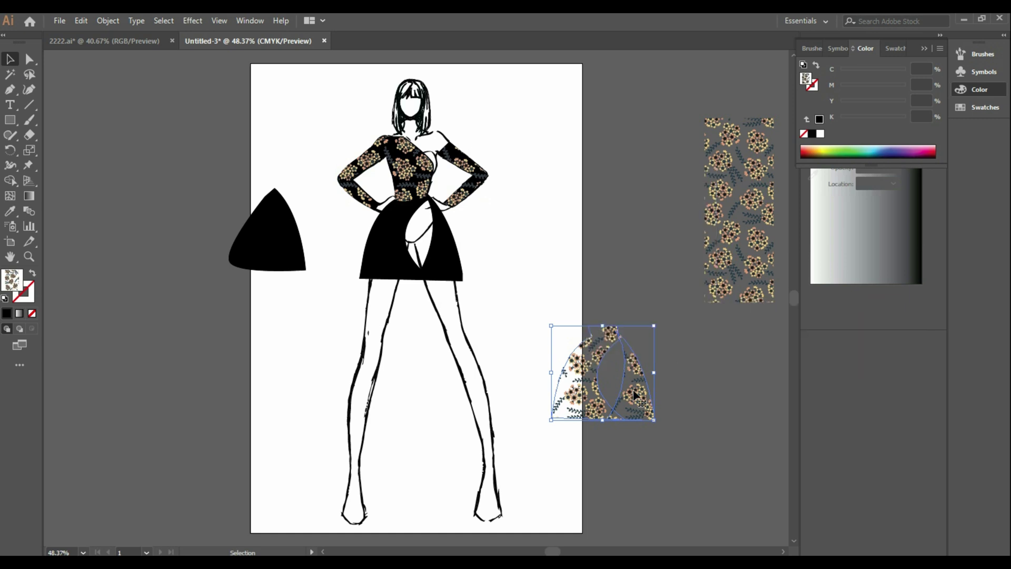
drag(635, 395, 451, 255)
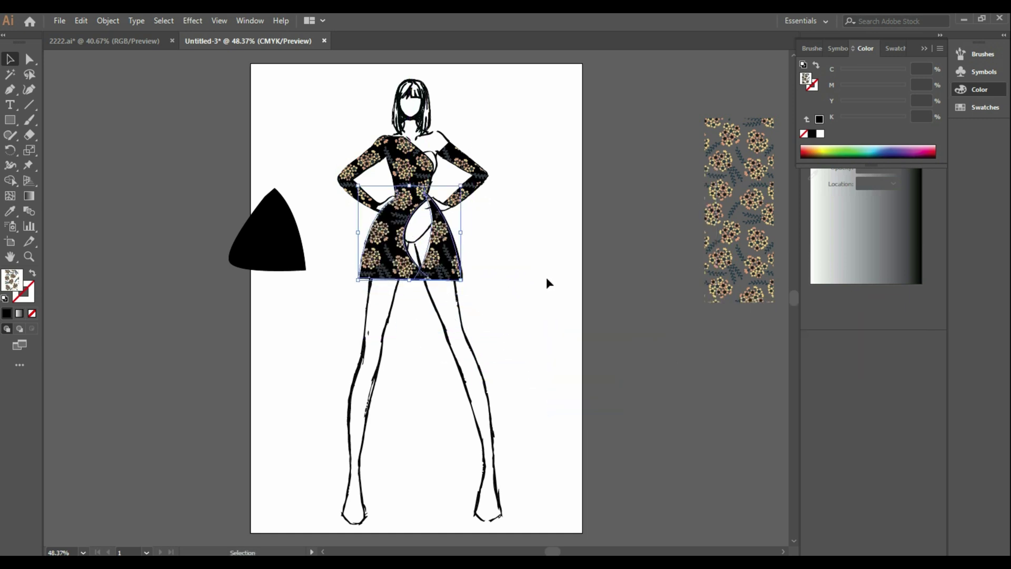
key(Right)
key(Right)
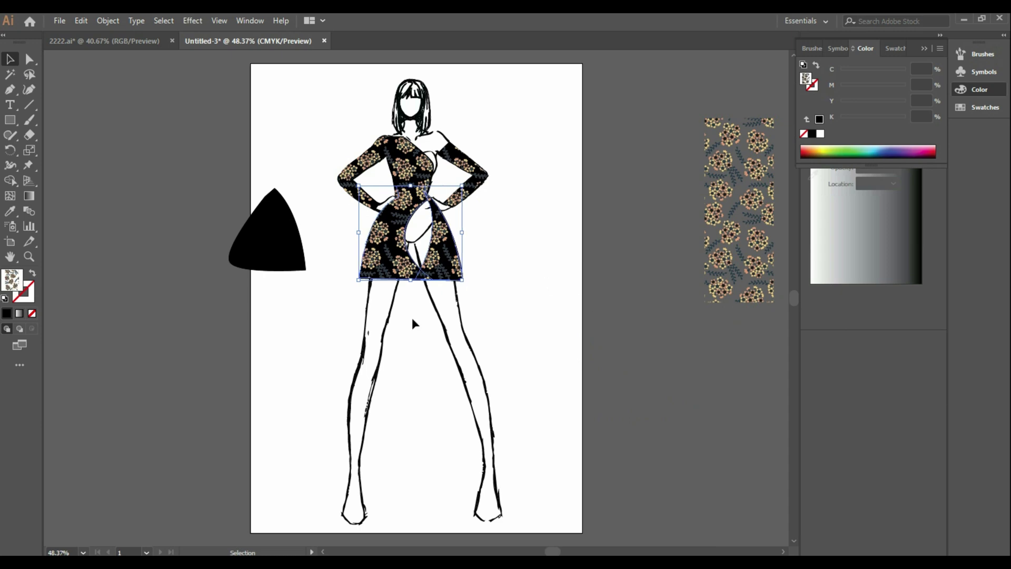
right_click(439, 254)
mouse_move(523, 390)
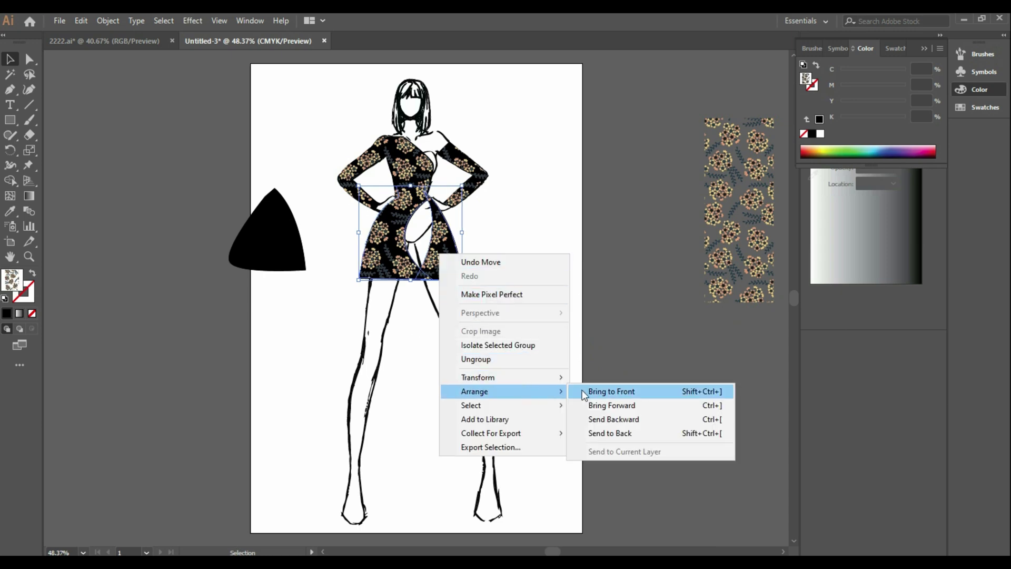
click(582, 391)
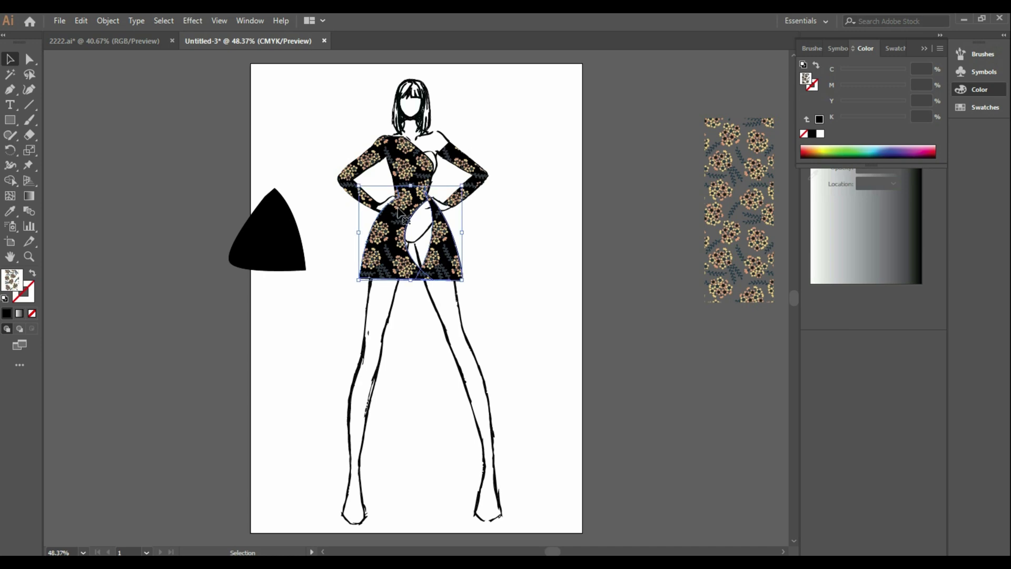
Step: Give the floral skirt, the floral top and the separate floral sleeve a black stroke
click(26, 296)
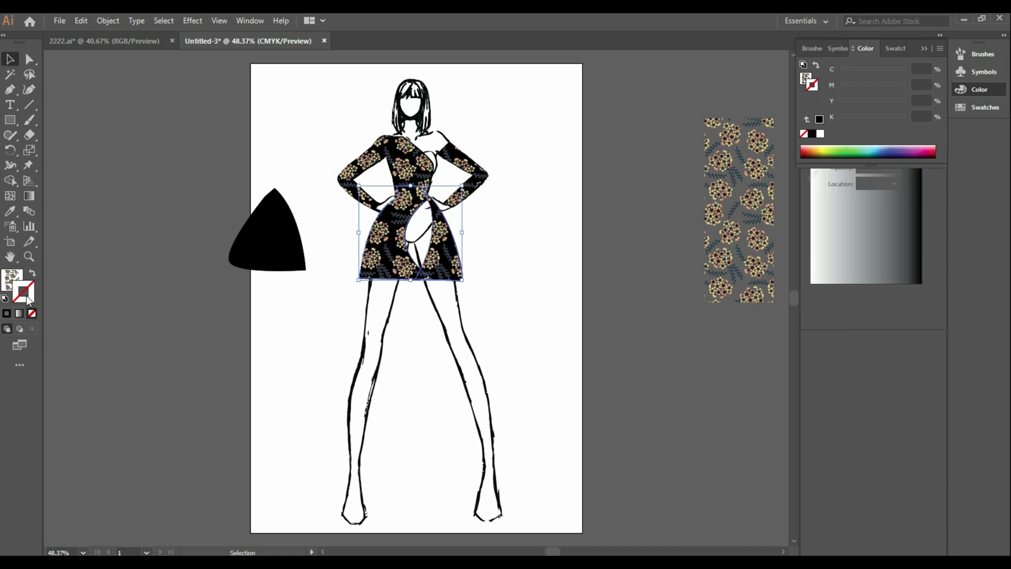
click(812, 133)
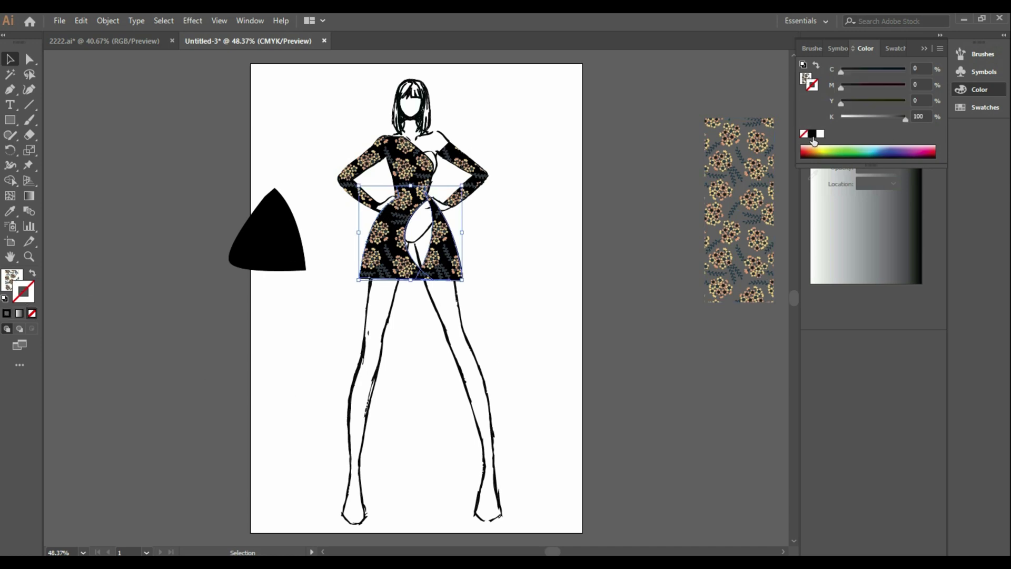
click(397, 159)
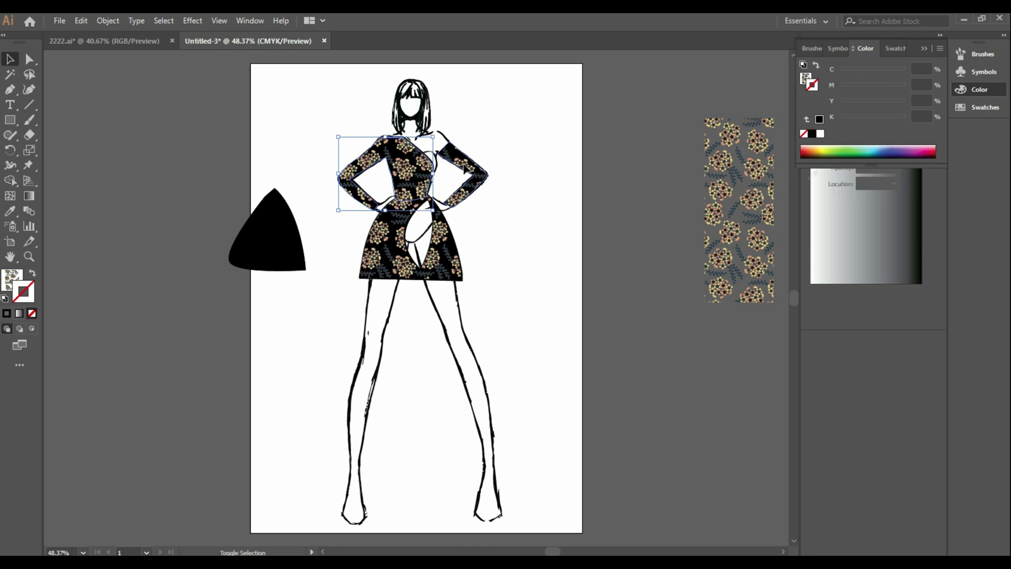
shift+click(465, 169)
click(812, 134)
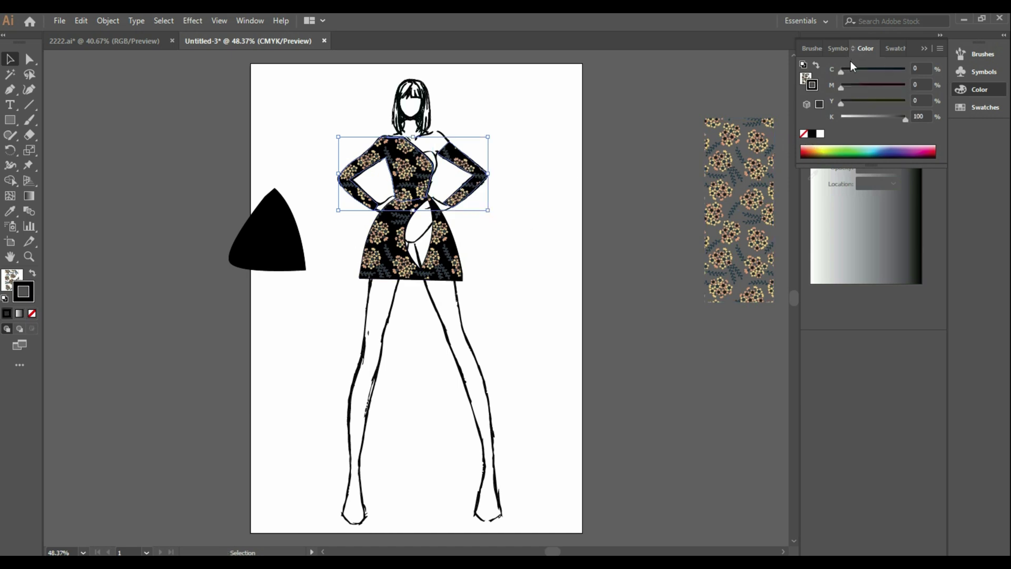
Step: Load the Decorative_Text Dividers brush library and apply its first ornamental brush to the outlines of the top, sleeve and skirt
click(811, 48)
click(806, 156)
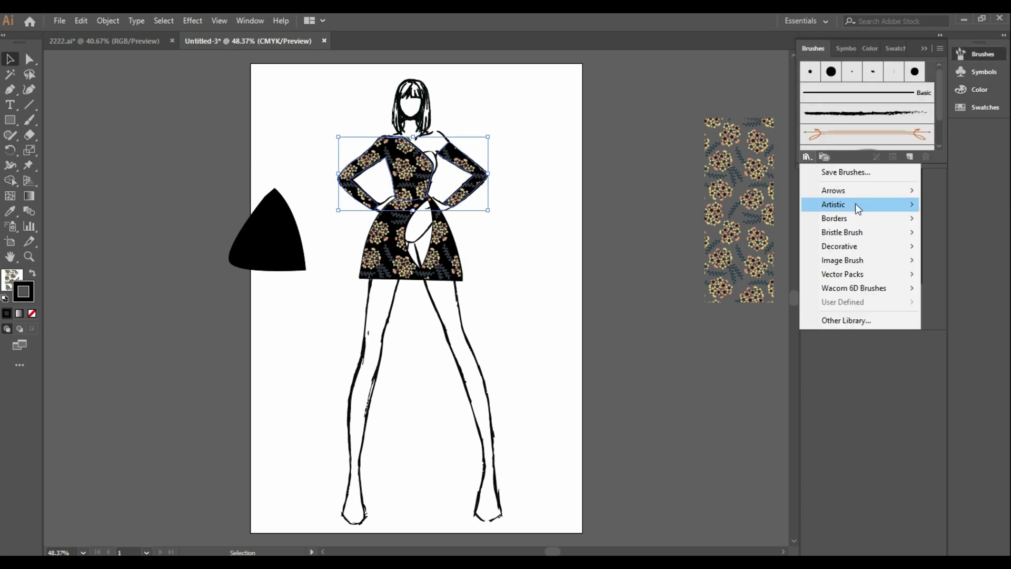
mouse_move(864, 246)
click(679, 273)
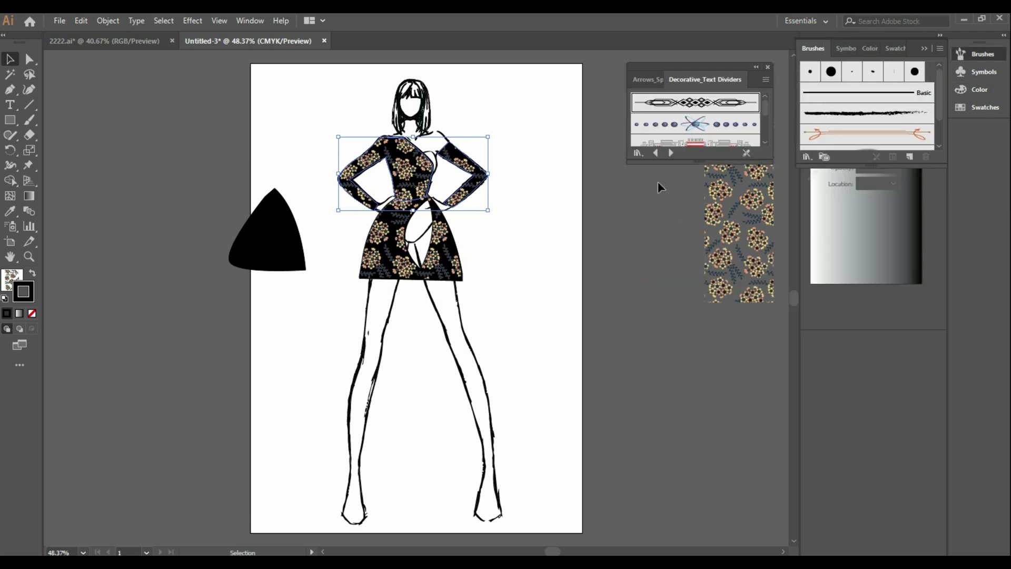
click(695, 103)
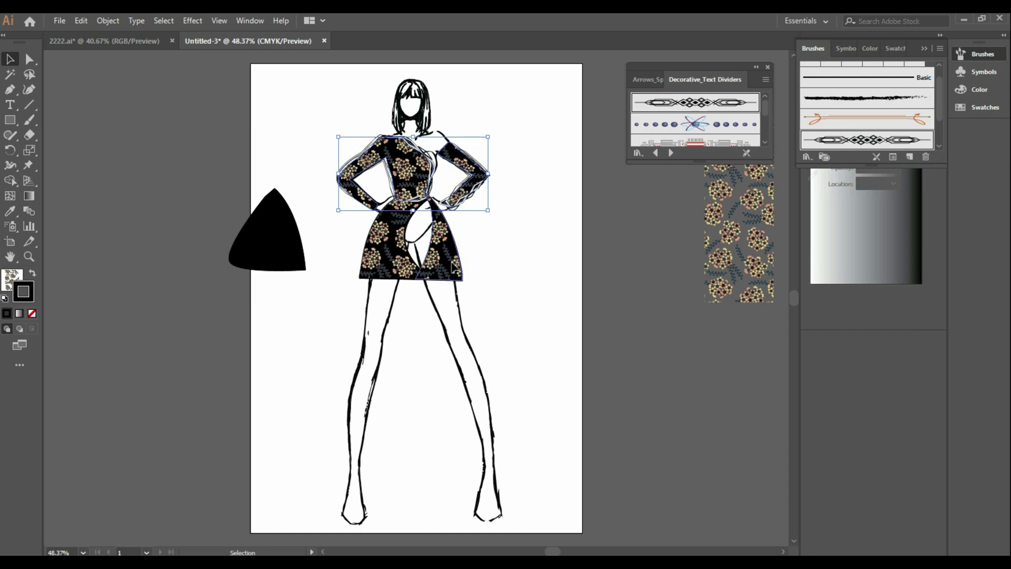
click(446, 240)
click(662, 103)
click(516, 230)
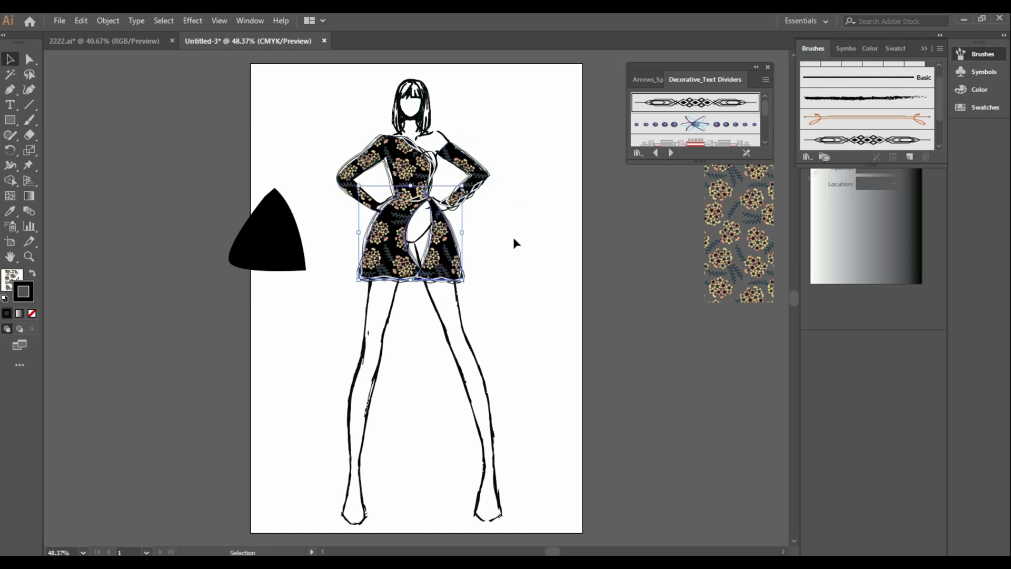
Step: Try to position the loose black panel over the skirt's front opening and send it to the back
drag(293, 256, 439, 253)
right_click(414, 244)
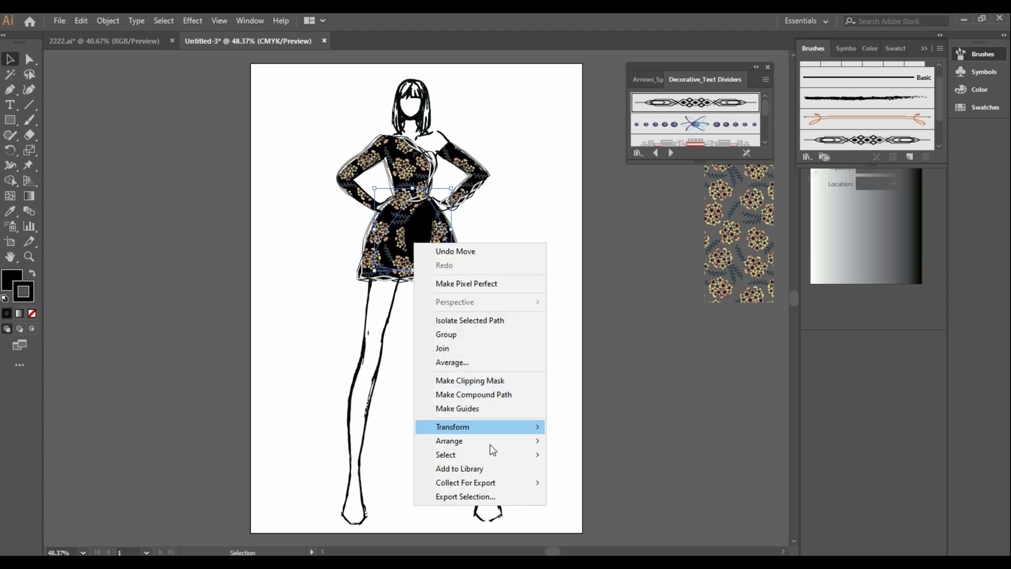
mouse_move(483, 445)
click(586, 482)
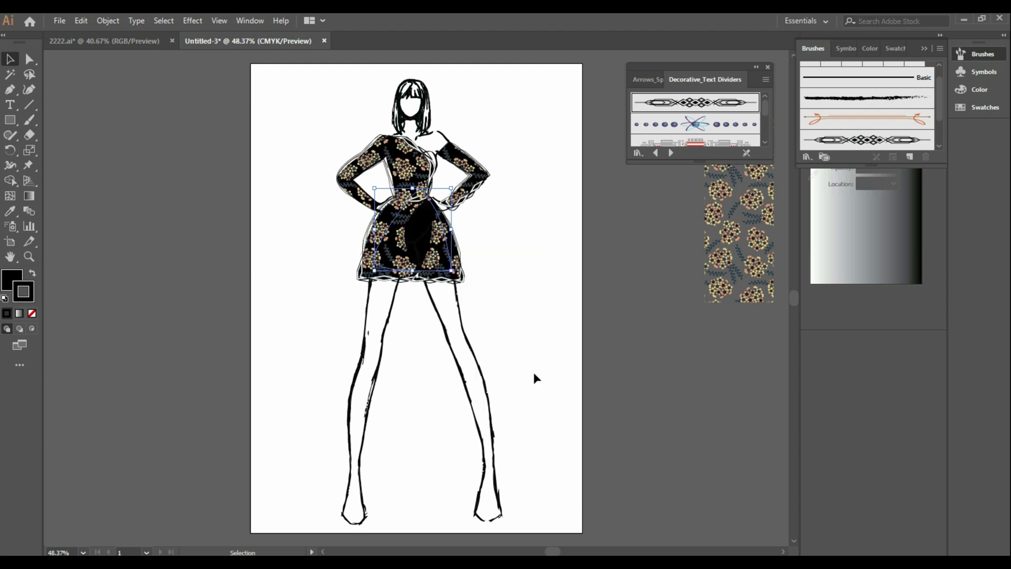
click(529, 346)
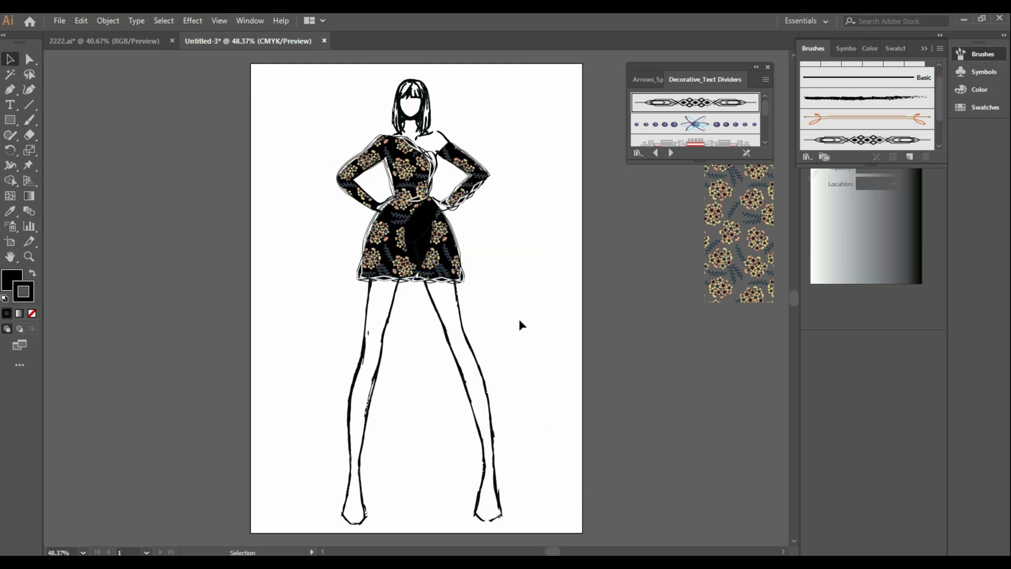
Step: Try to select the pieces around the skirt opening, then undo the placement of the black panel
click(417, 201)
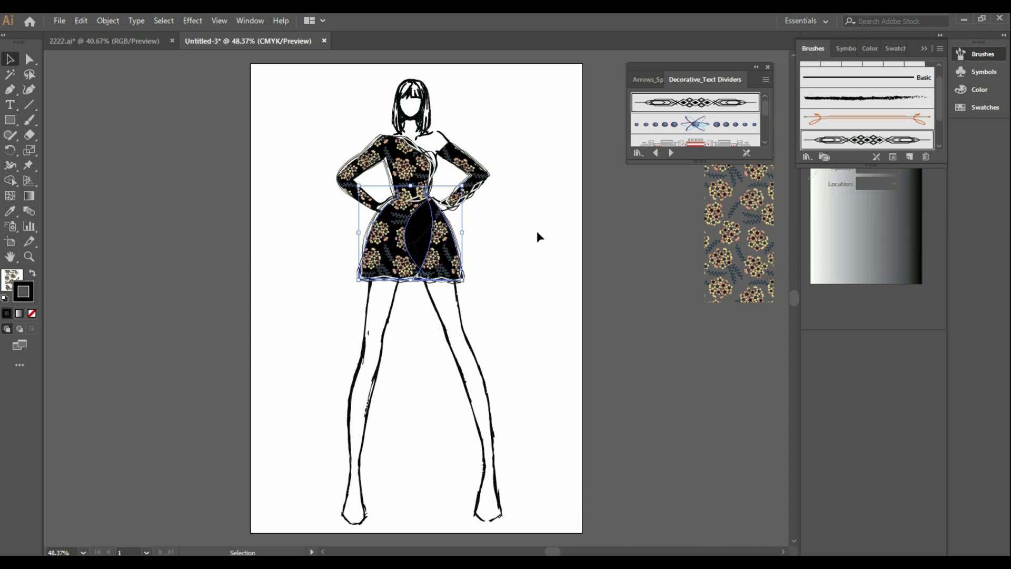
shift+click(429, 262)
shift+click(431, 262)
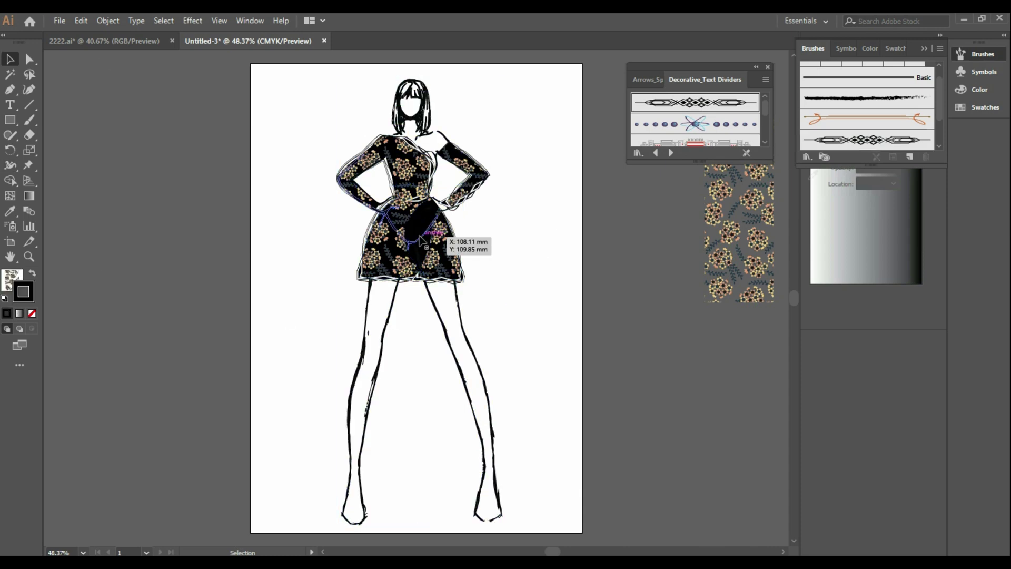
shift+click(432, 261)
shift+click(432, 261)
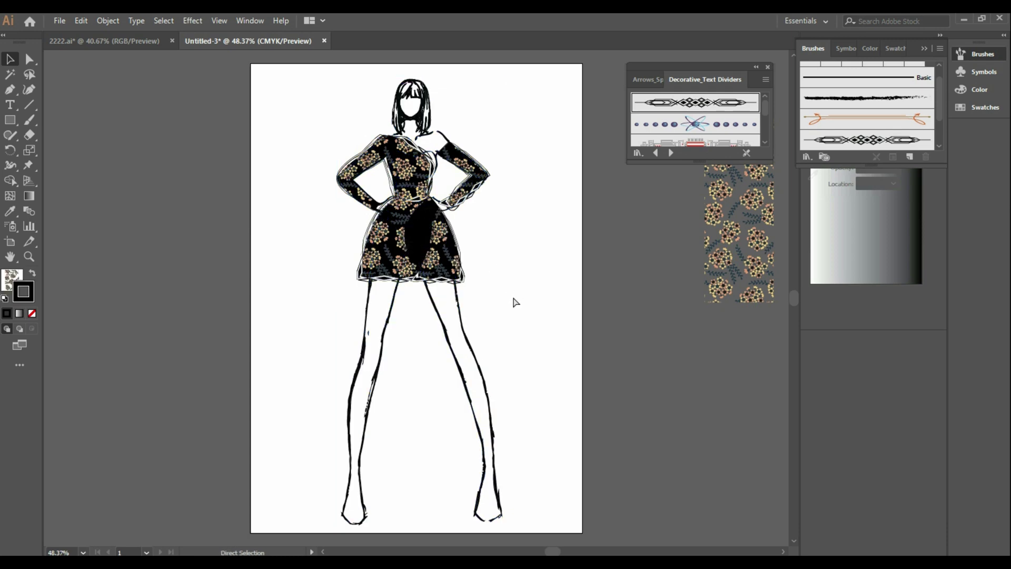
key(ctrl+z)
Step: Move the loose black panel over the skirt's front opening, fill it with white and send it to the back
drag(289, 258, 436, 258)
click(8, 287)
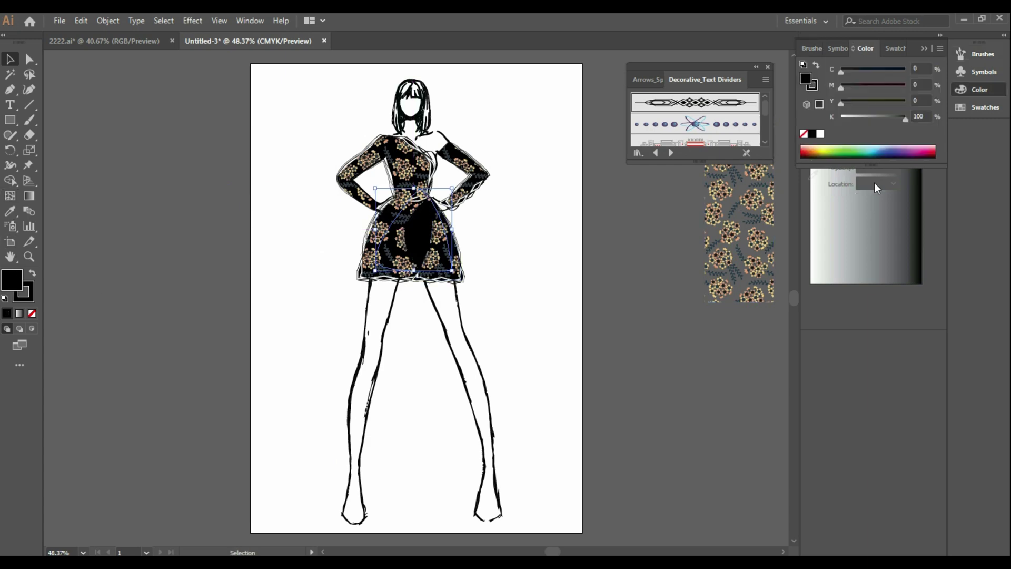
click(821, 135)
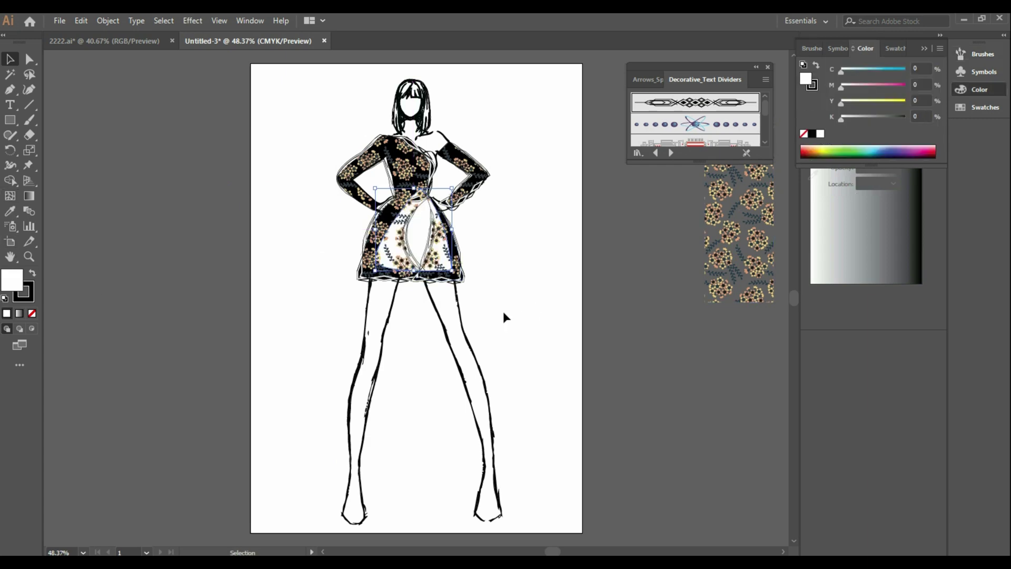
right_click(422, 226)
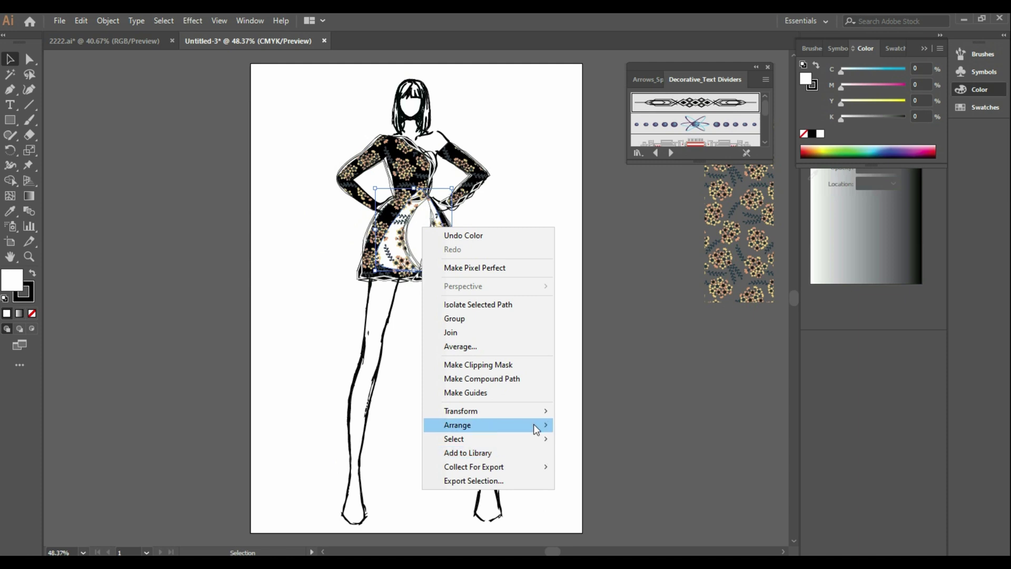
mouse_move(533, 424)
click(607, 455)
click(497, 342)
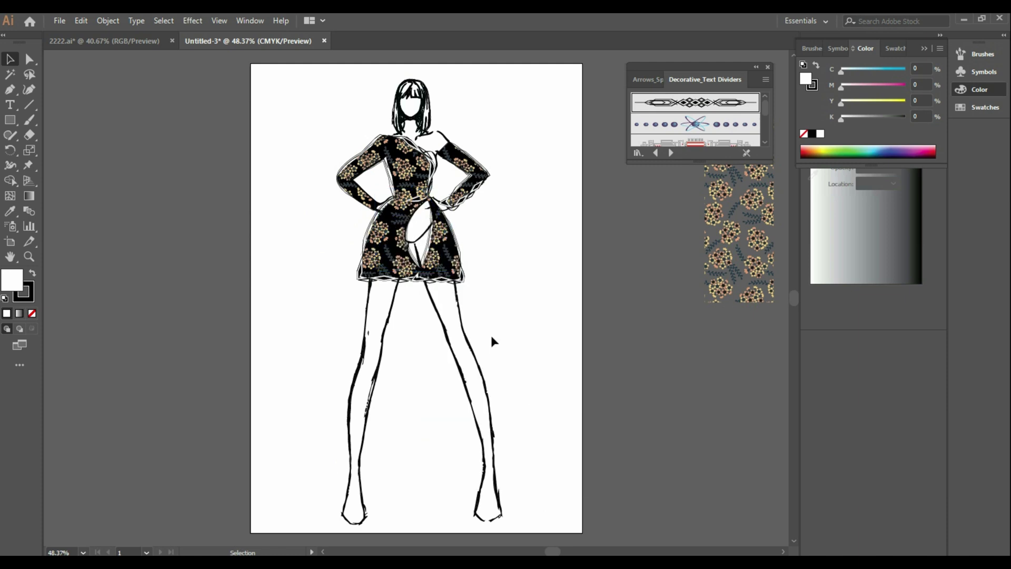
Step: Send the grouped figure drawing to the back, behind the white skirt panel
click(462, 327)
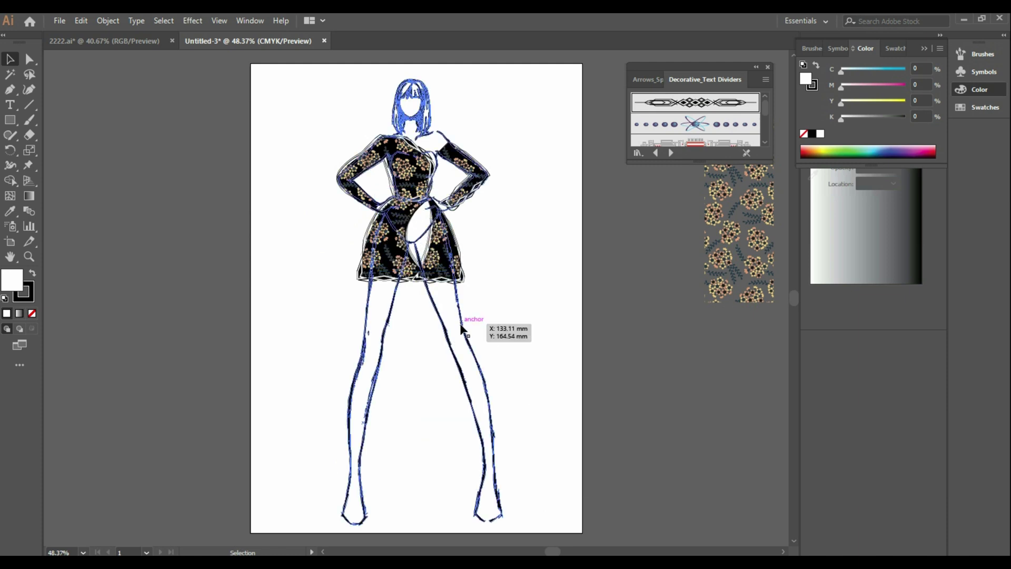
right_click(462, 327)
mouse_move(556, 458)
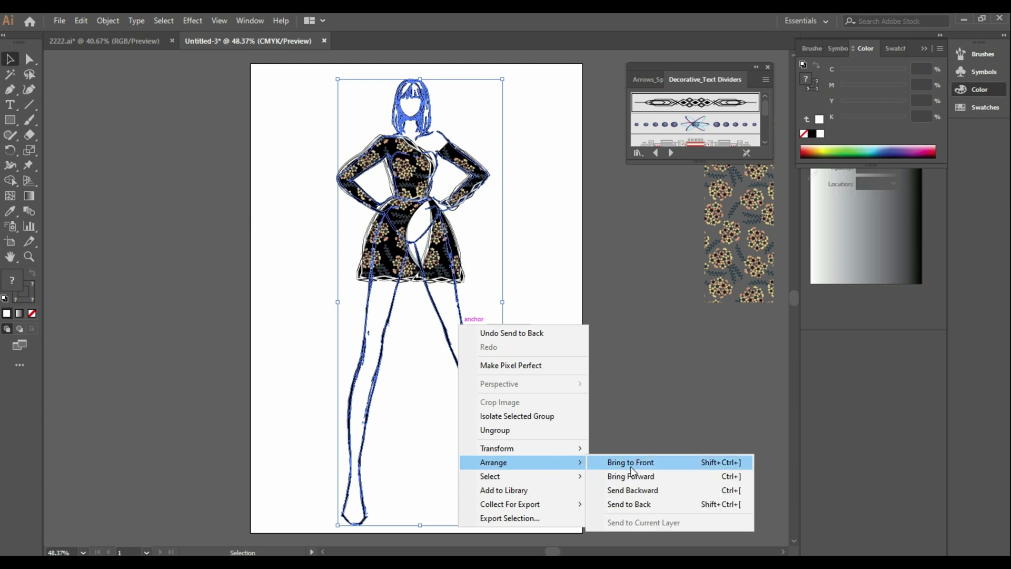
click(640, 503)
click(532, 355)
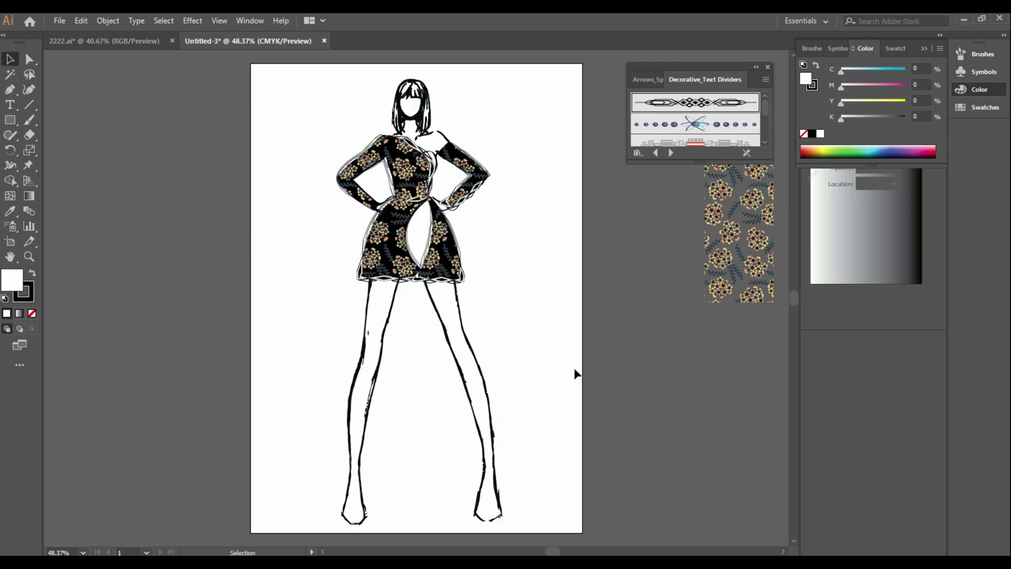
Step: Move the separate floral sleeve aside, fill the black sleeve beneath it with white, and place the floral sleeve back over it
click(479, 165)
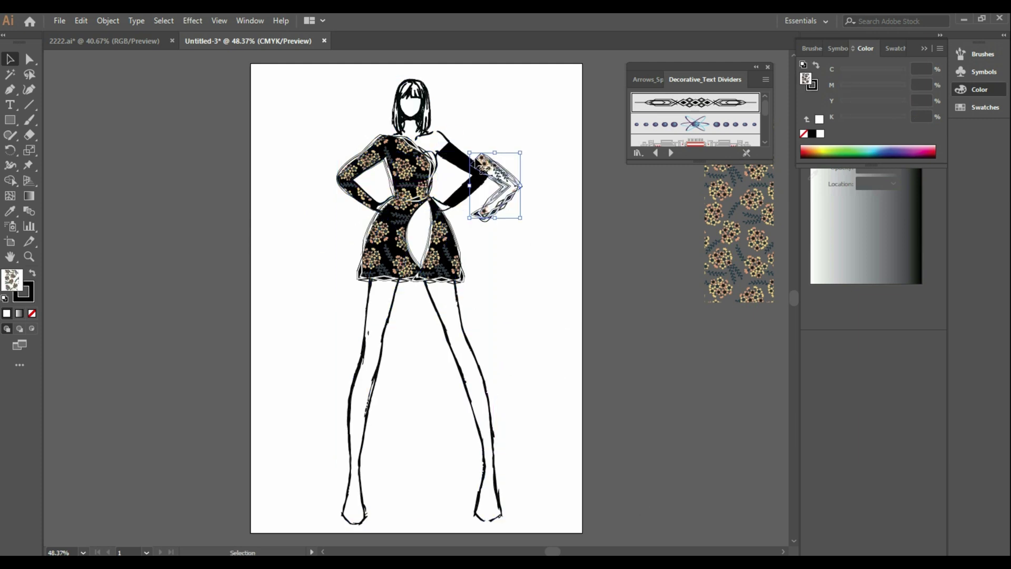
click(460, 157)
click(820, 133)
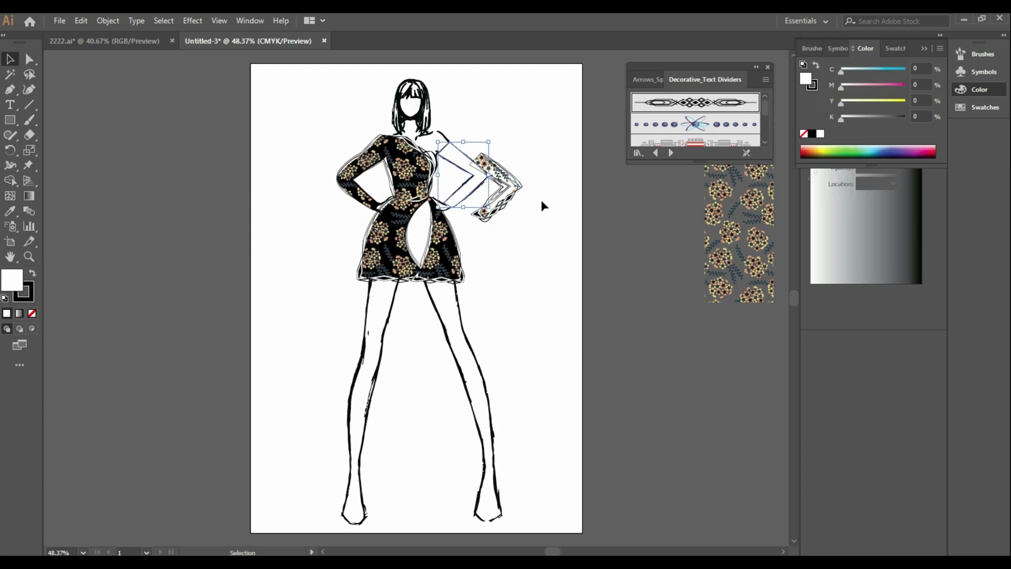
drag(494, 177, 477, 171)
click(556, 226)
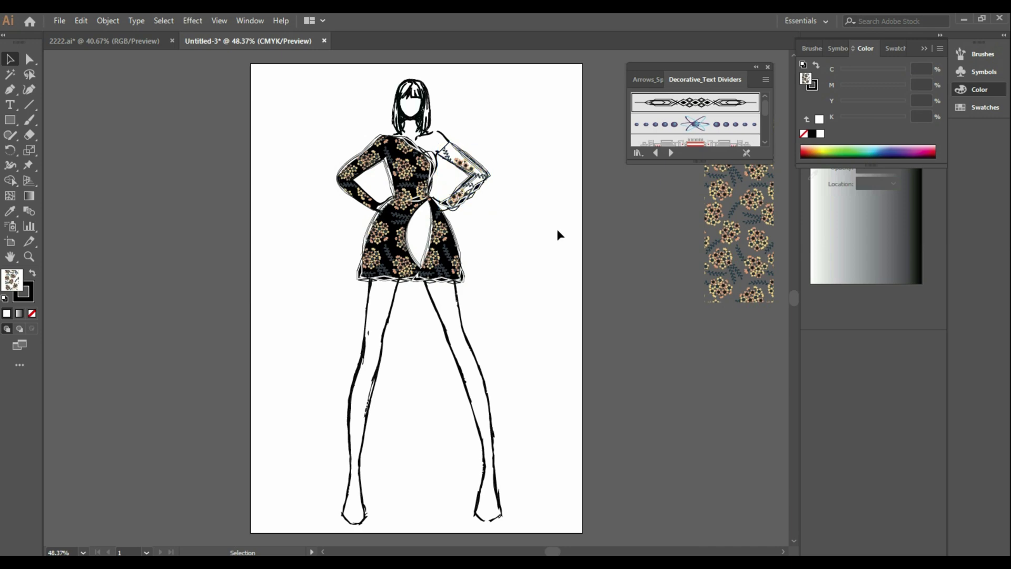
click(454, 162)
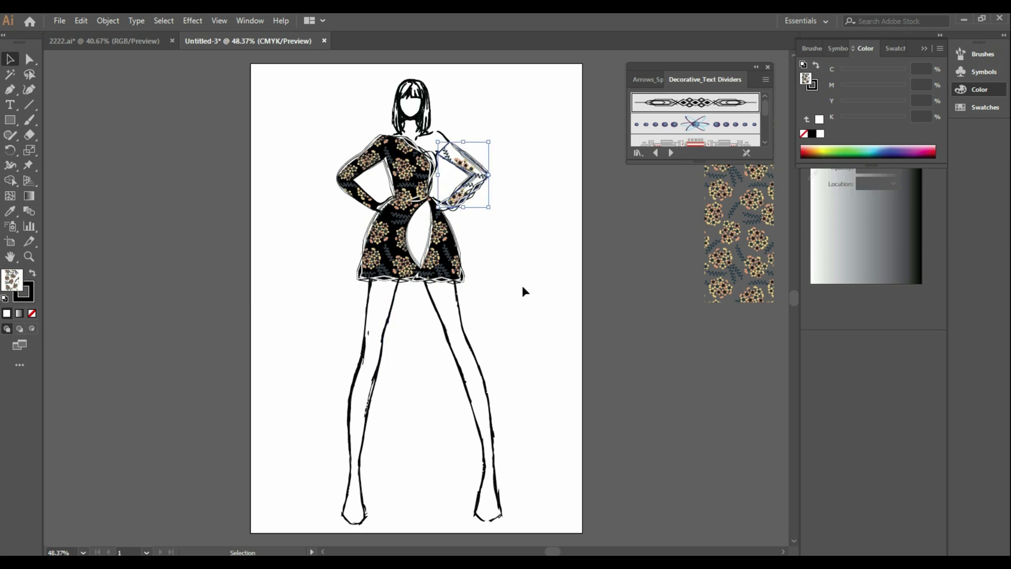
click(415, 238)
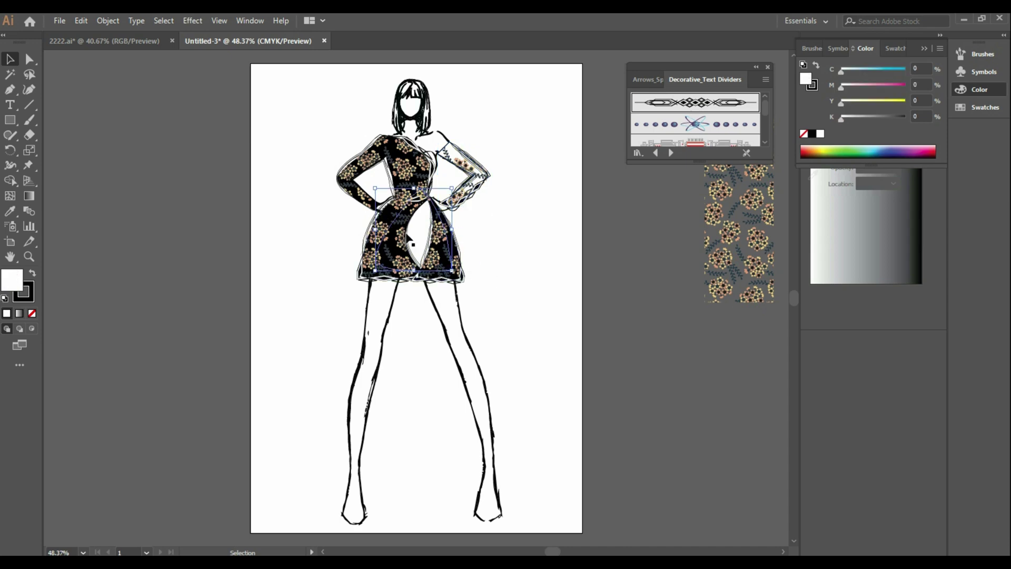
right_click(447, 262)
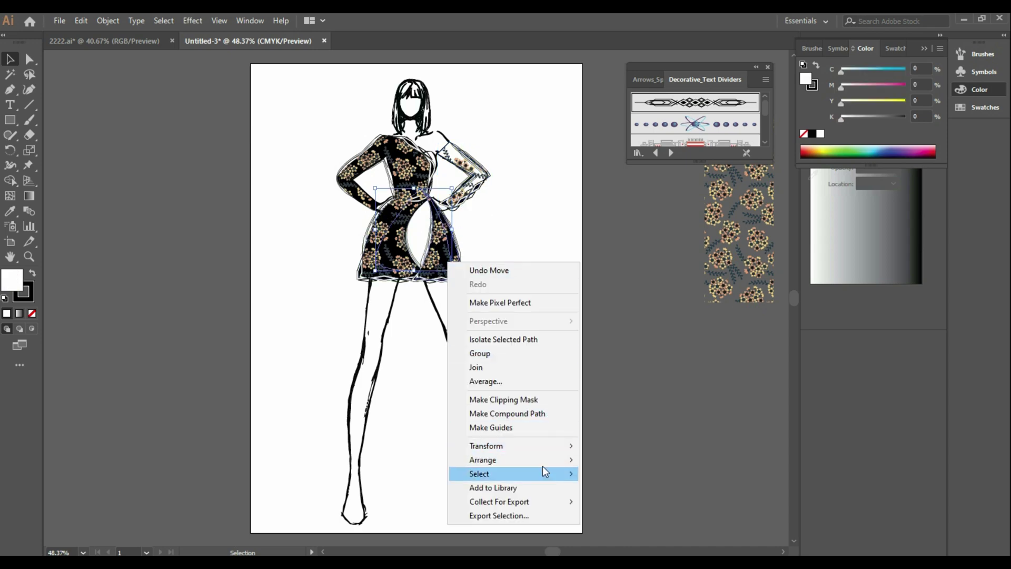
click(517, 243)
Step: Ungroup the floral skirt and stretch both of its pieces inward to narrow the front opening
click(426, 277)
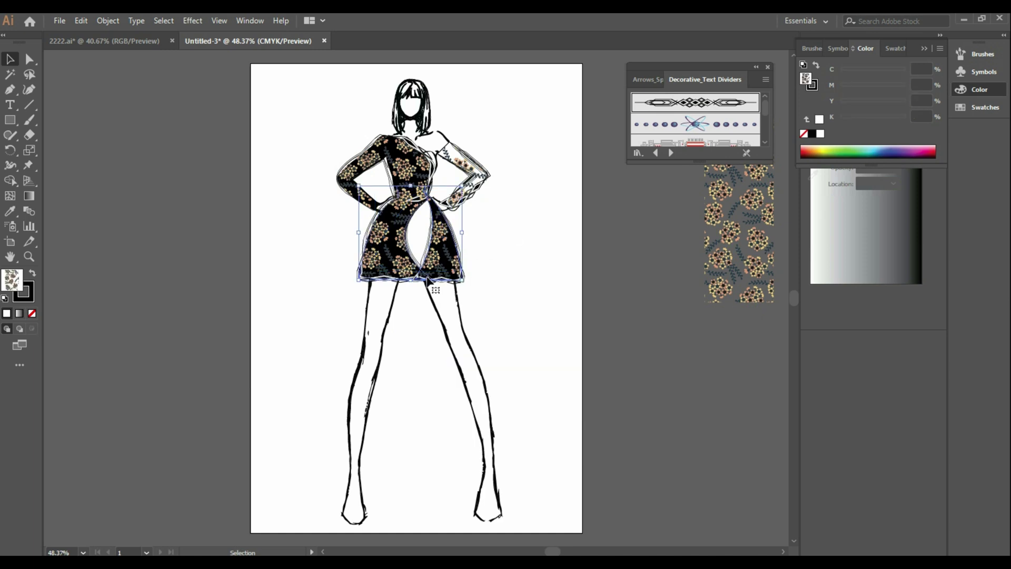
right_click(426, 277)
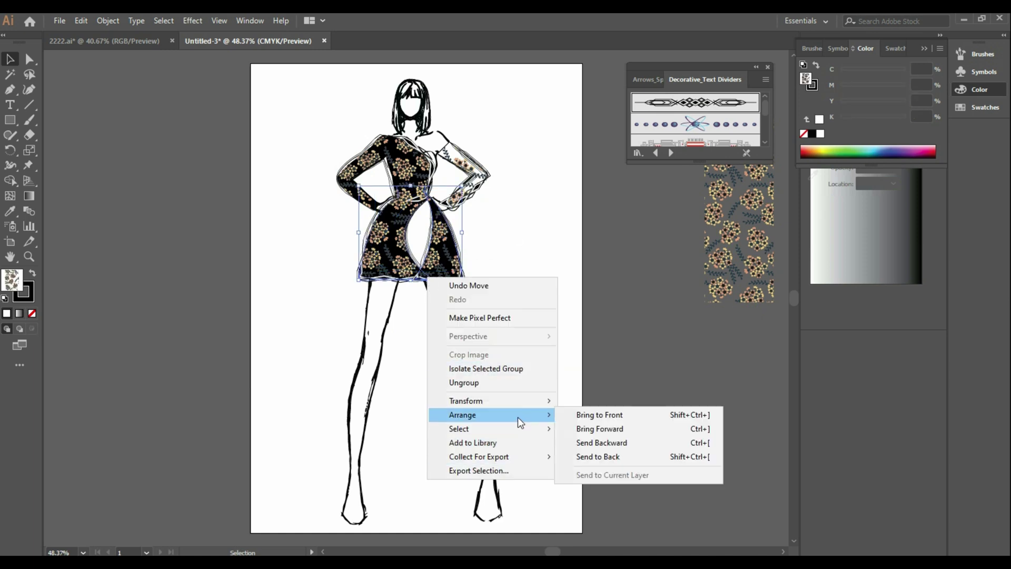
click(526, 383)
click(441, 258)
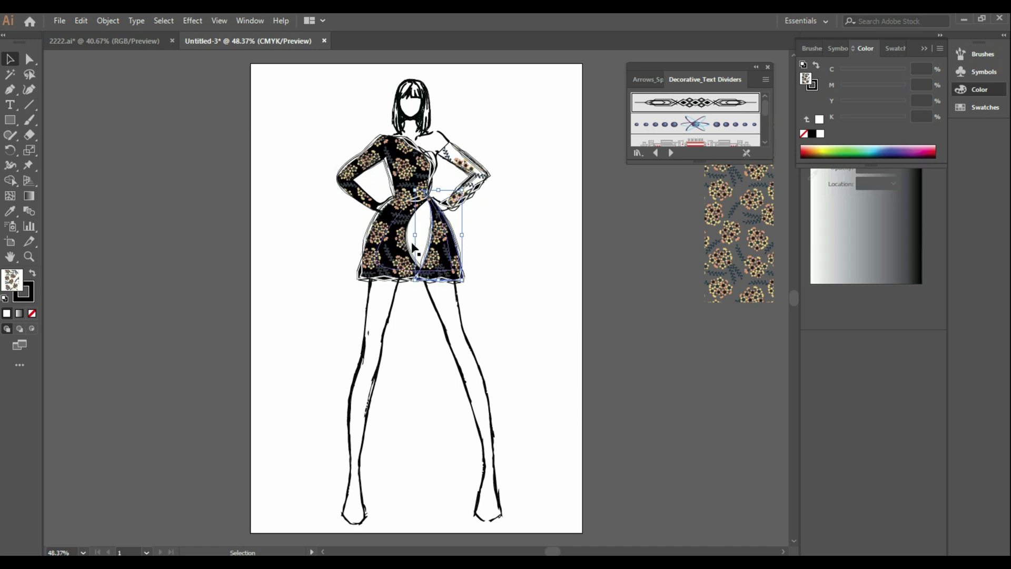
mouse_move(415, 235)
mouse_down()
mouse_move(422, 228)
mouse_move(408, 235)
mouse_up()
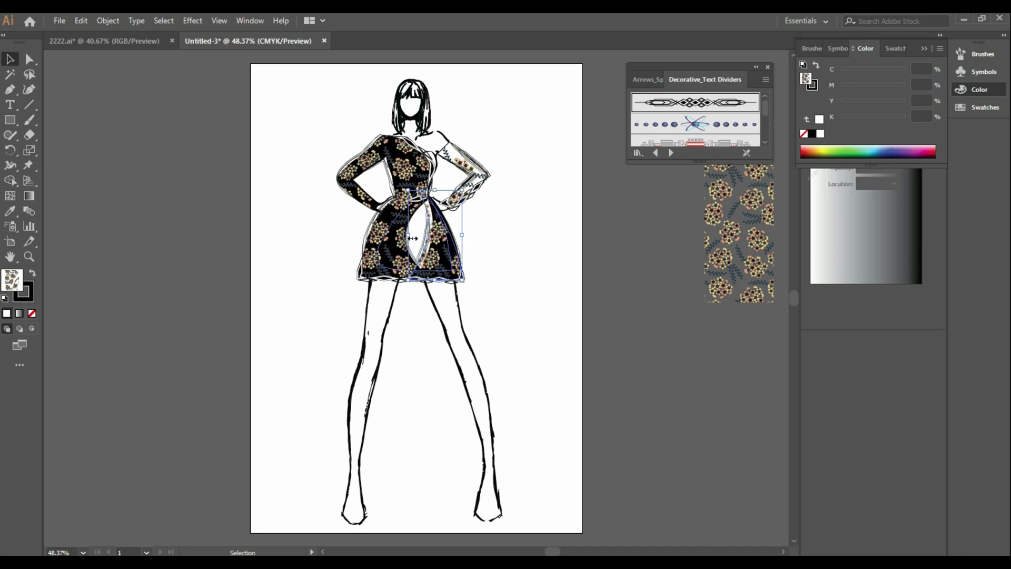
click(439, 254)
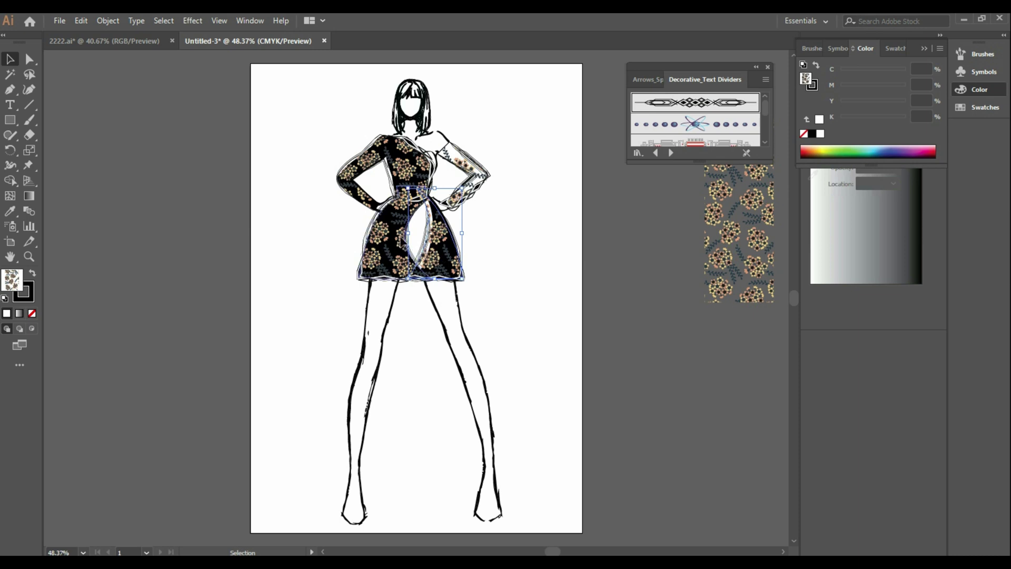
click(382, 243)
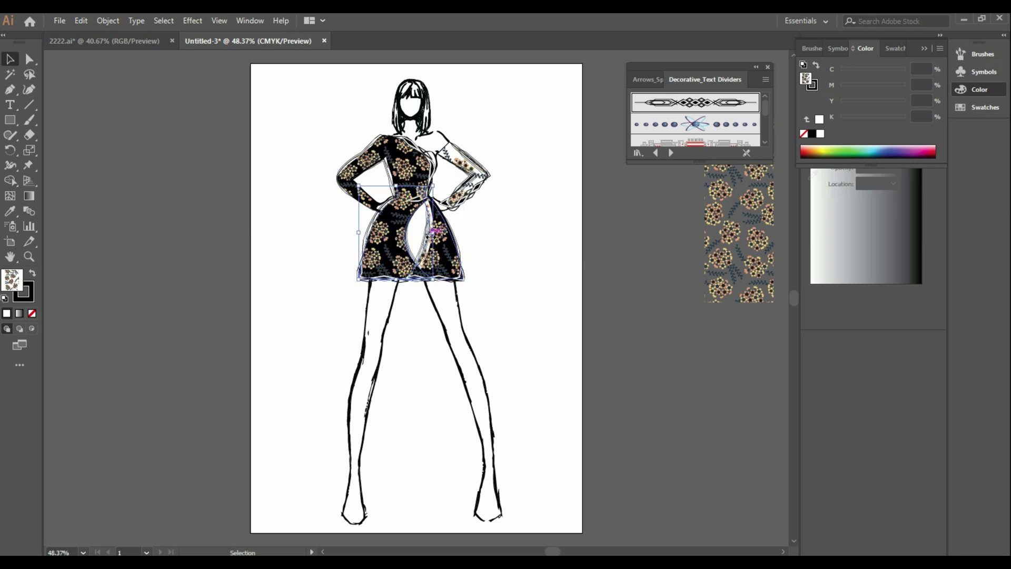
drag(433, 232, 439, 233)
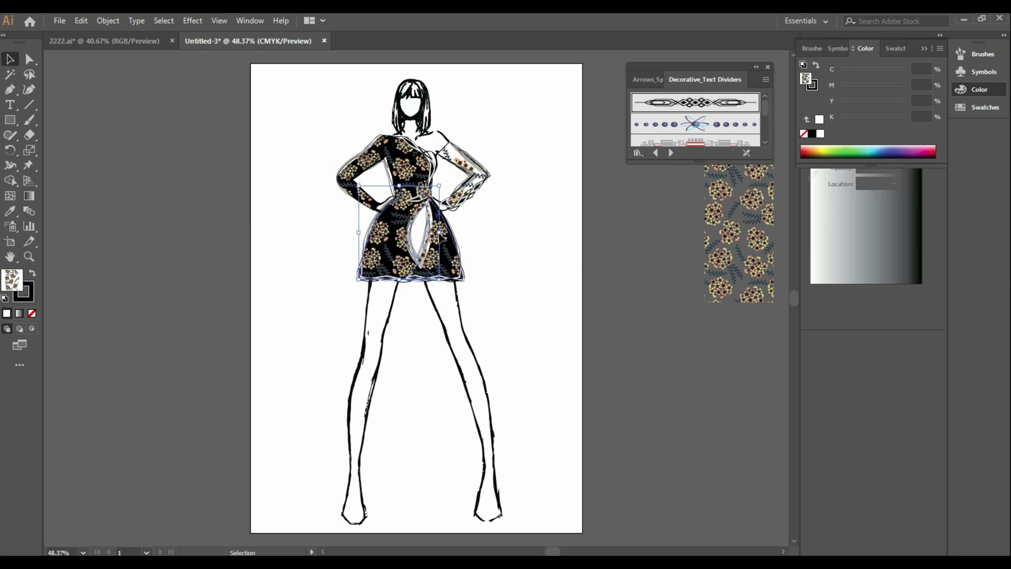
click(484, 243)
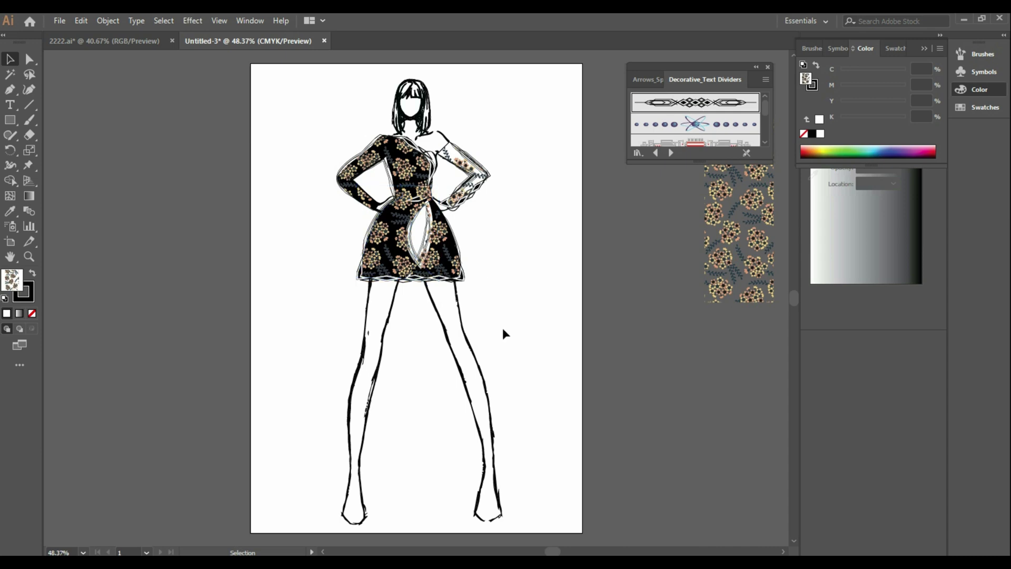
Step: Pull both floral skirt pieces away from the figure and delete them, leaving the black skirt underneath
click(410, 208)
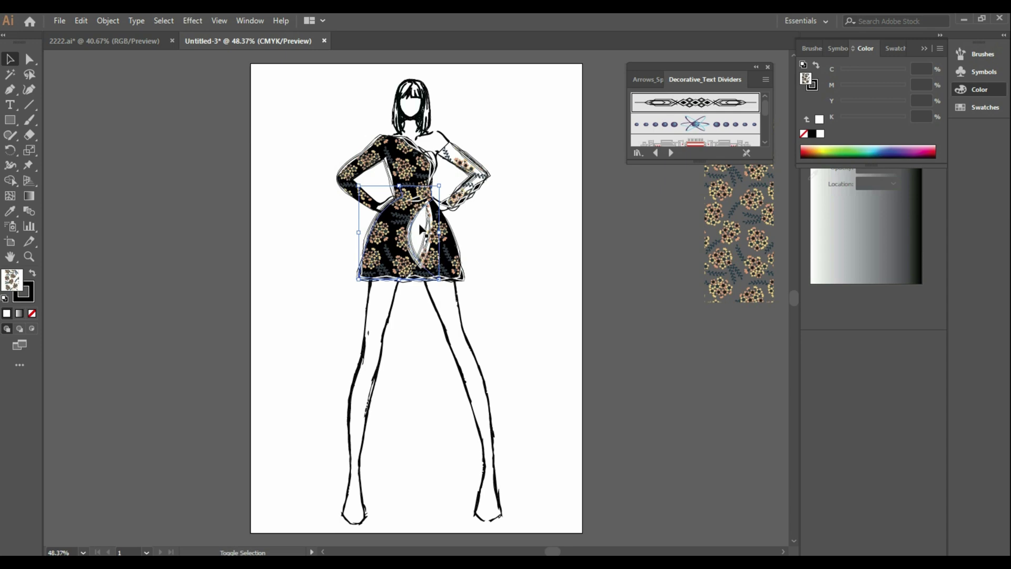
shift+click(456, 237)
drag(456, 238, 612, 376)
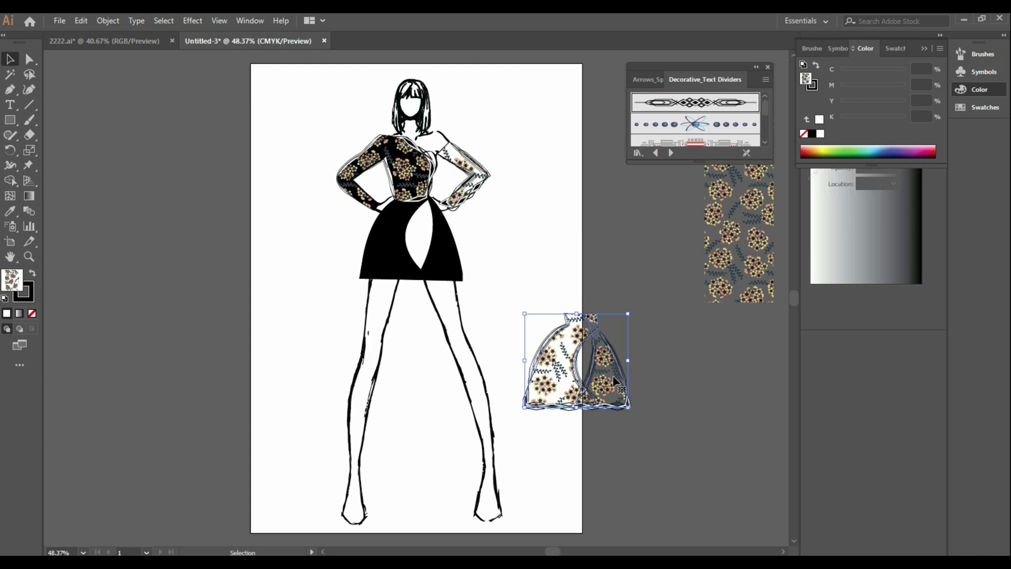
key(Delete)
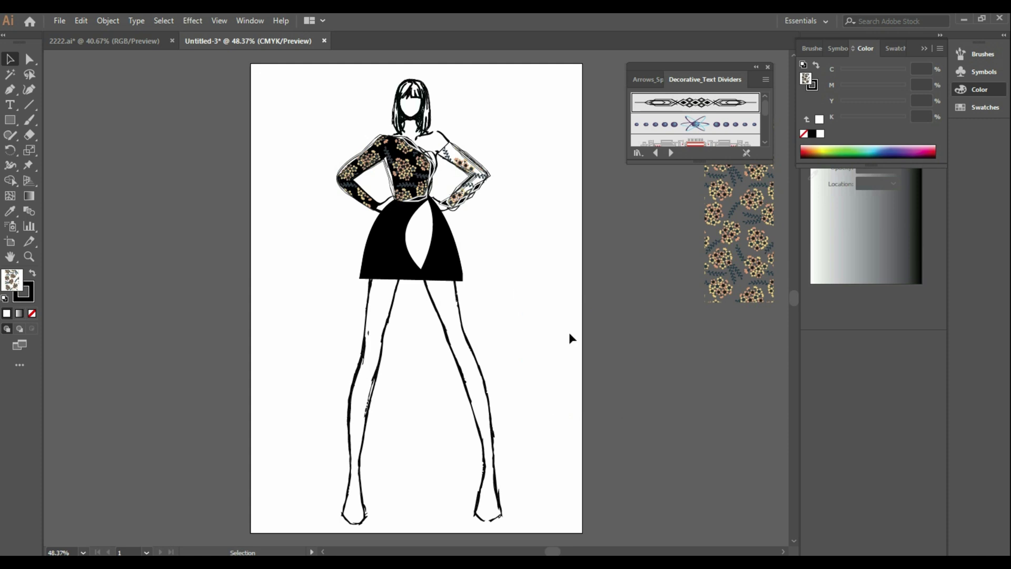
Step: Apply the interlaced knot brush from Decorative_Text Dividers to the black skirt's outline and bring the skirt to the front
click(451, 248)
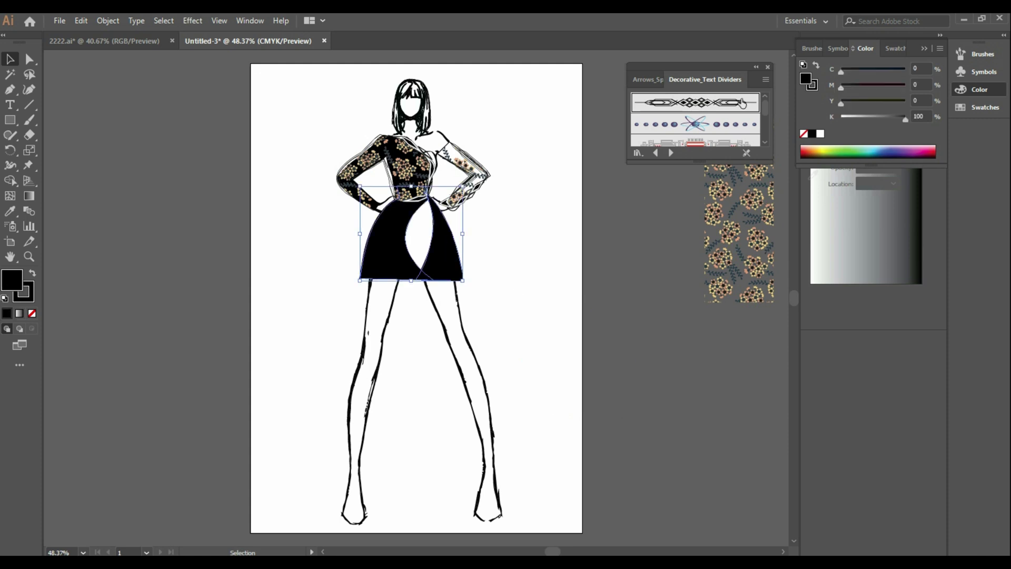
click(741, 103)
click(525, 269)
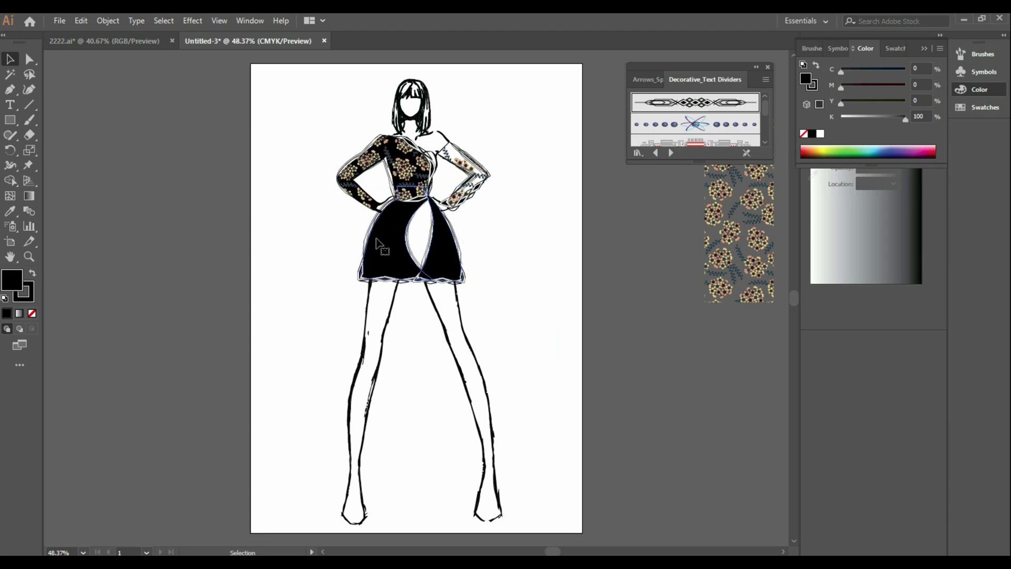
right_click(394, 234)
mouse_move(463, 375)
click(542, 371)
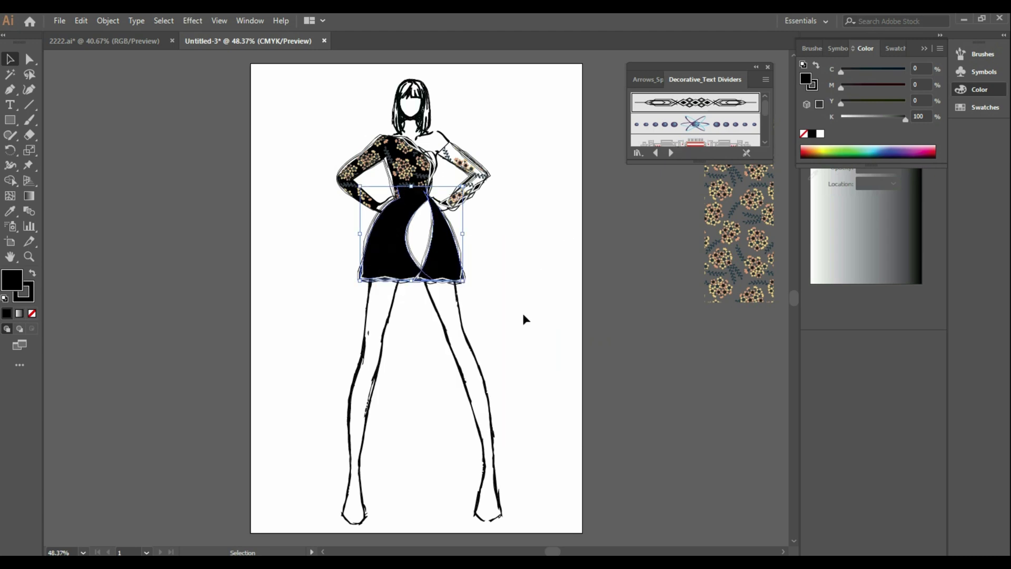
click(512, 303)
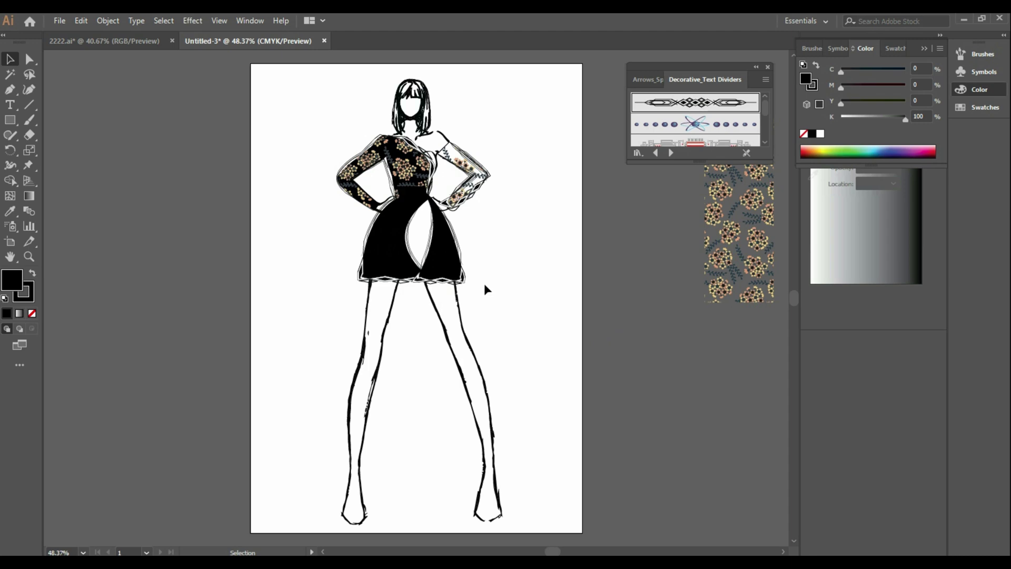
Step: Fill the skirt with the light peach colour F4C7AE
click(409, 199)
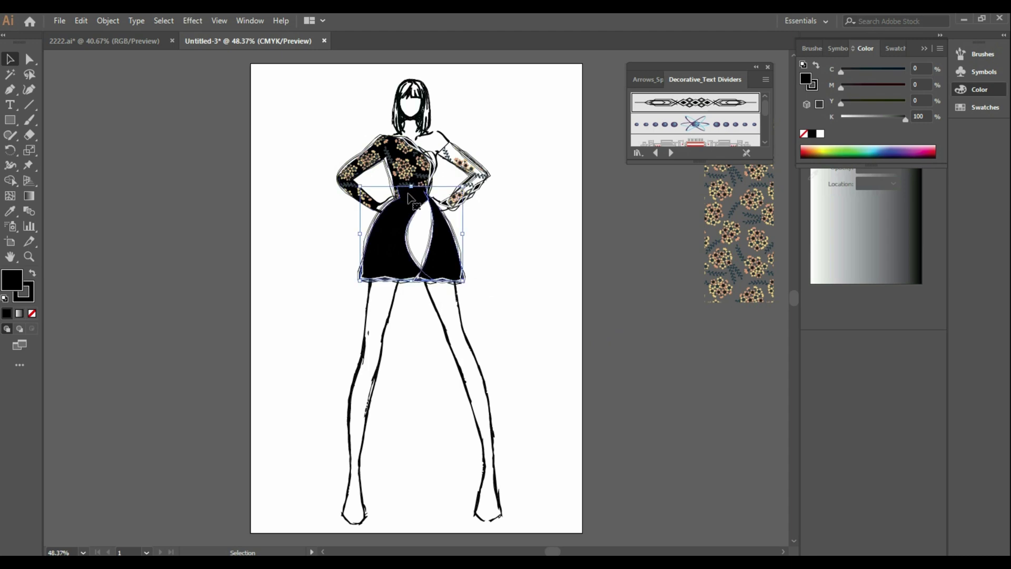
double_click(24, 284)
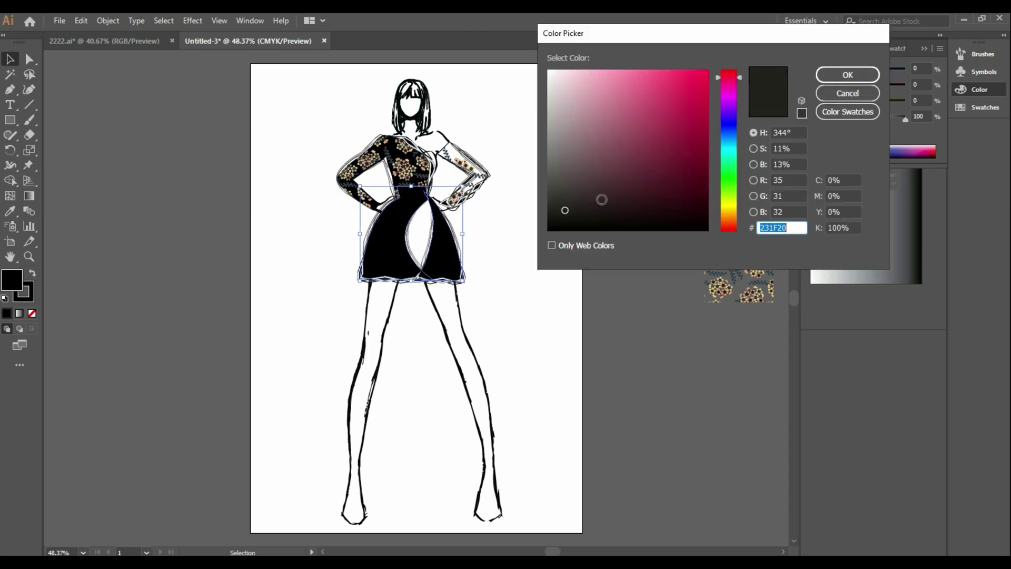
drag(729, 104, 735, 201)
click(576, 91)
click(569, 92)
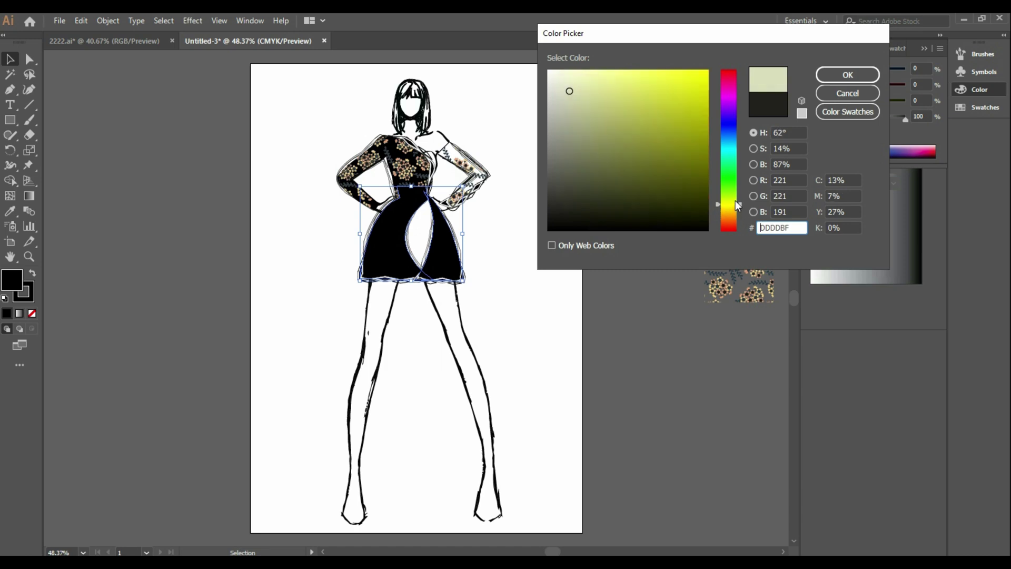
drag(570, 94, 570, 77)
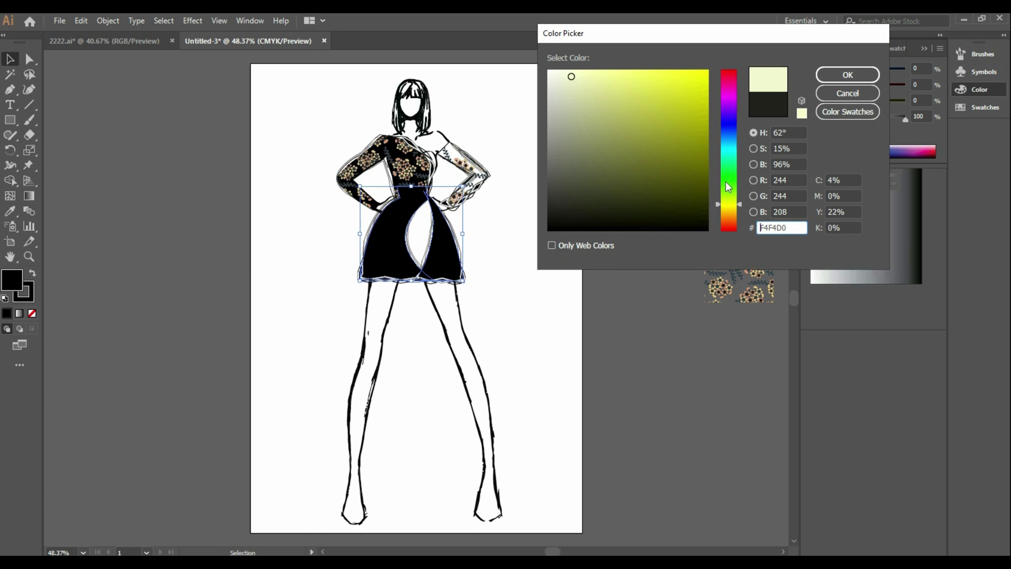
drag(737, 204, 738, 221)
mouse_move(577, 103)
mouse_down()
mouse_move(582, 79)
mouse_move(593, 76)
mouse_up()
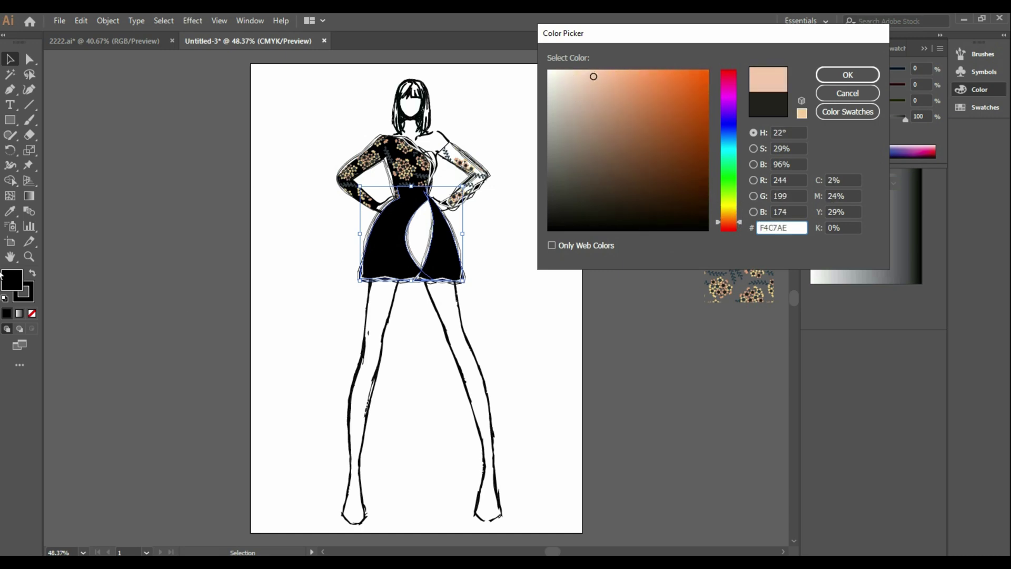
click(870, 79)
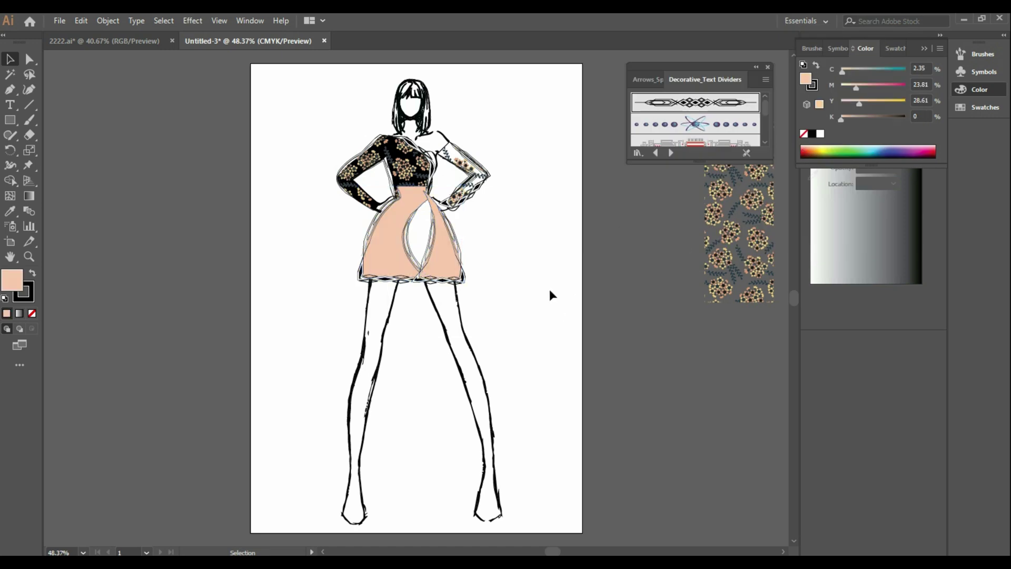
Step: Change the skirt's fill to a pale beige of about C 9, M 13, Y 20, K 0
click(426, 204)
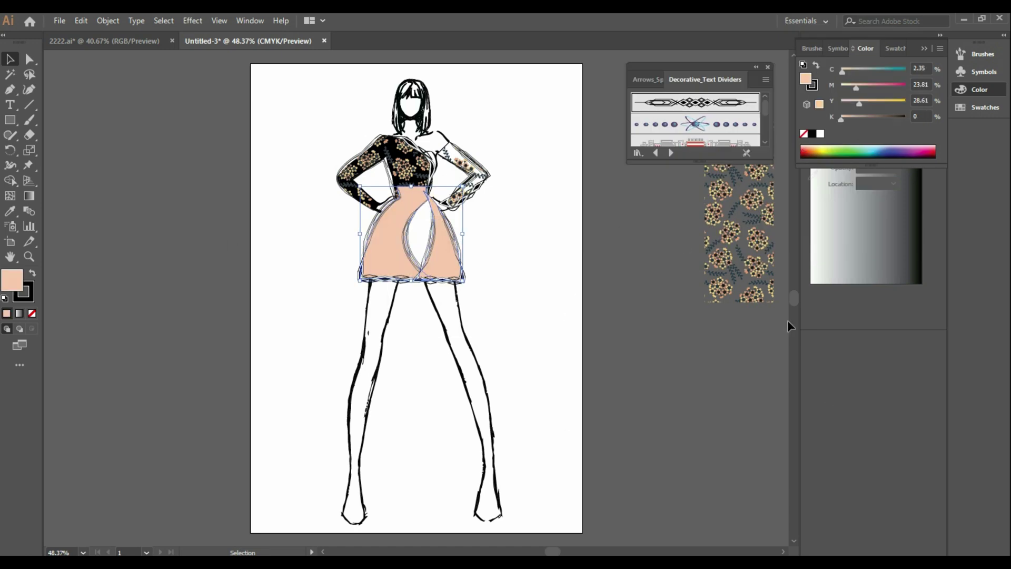
double_click(11, 282)
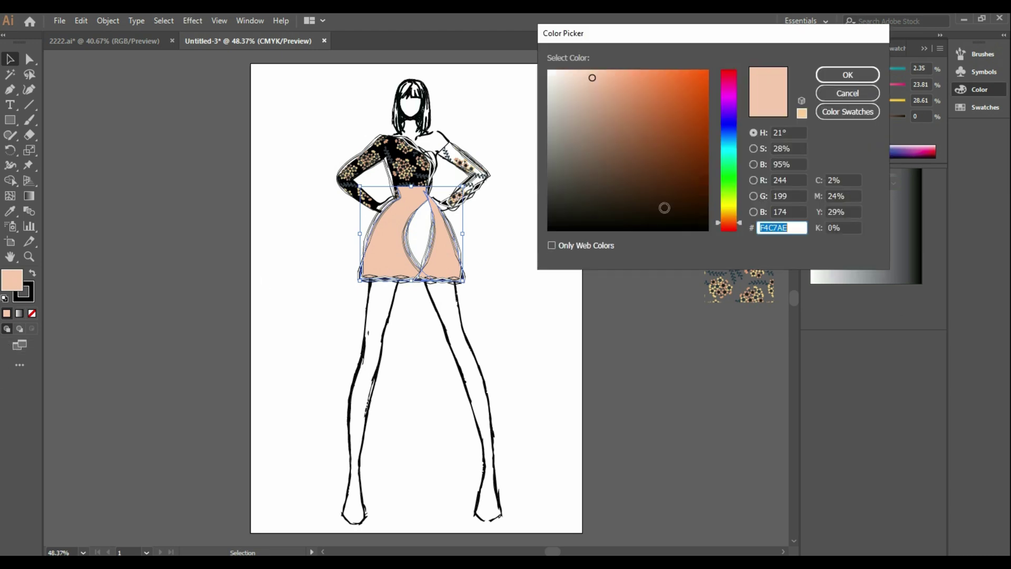
click(731, 205)
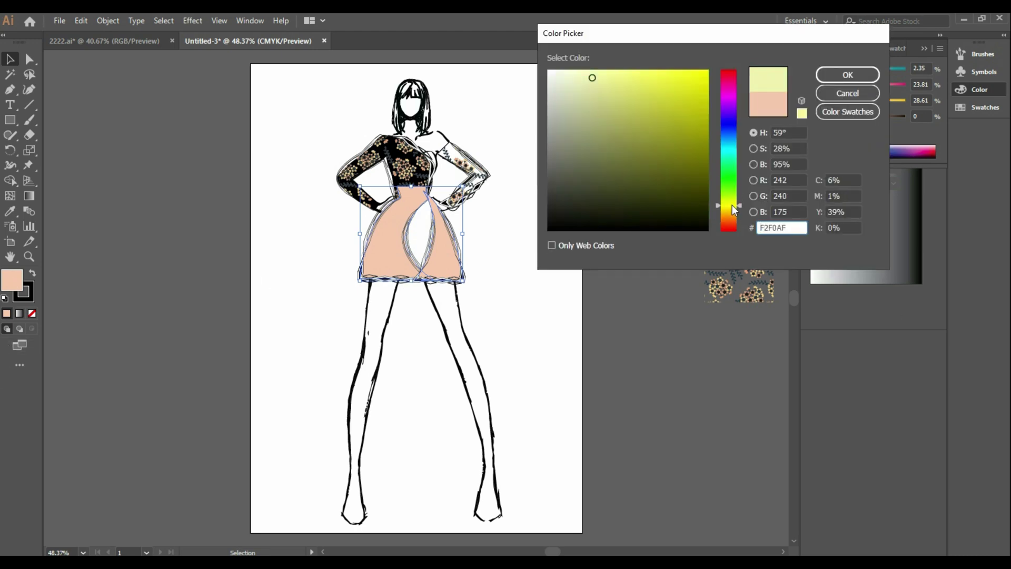
drag(732, 204, 735, 204)
mouse_move(596, 79)
mouse_down()
mouse_move(616, 90)
mouse_move(627, 74)
mouse_move(578, 79)
mouse_move(611, 77)
mouse_up()
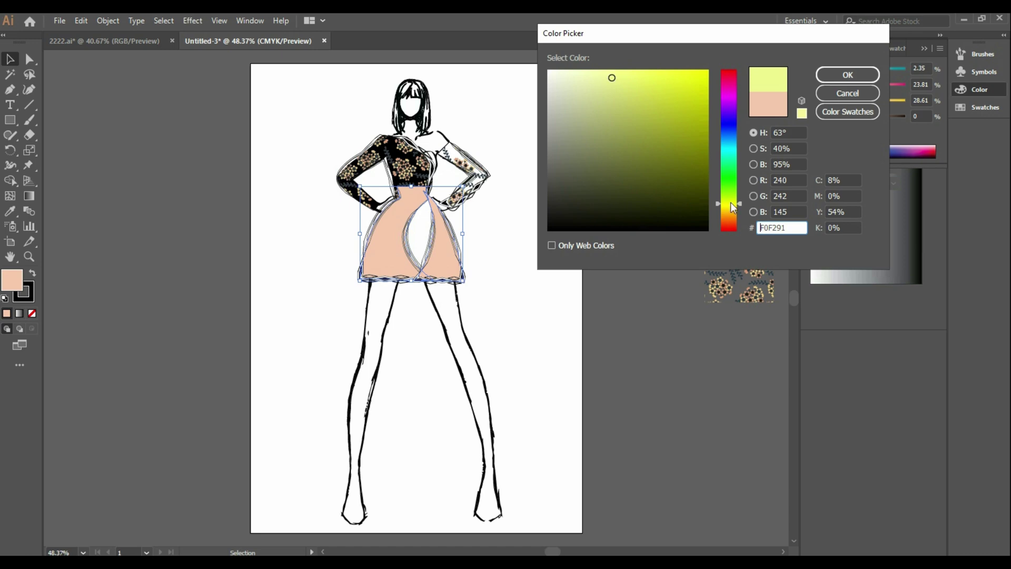
drag(732, 206, 741, 221)
mouse_move(588, 94)
mouse_down()
mouse_move(557, 81)
mouse_move(567, 86)
mouse_up()
click(855, 76)
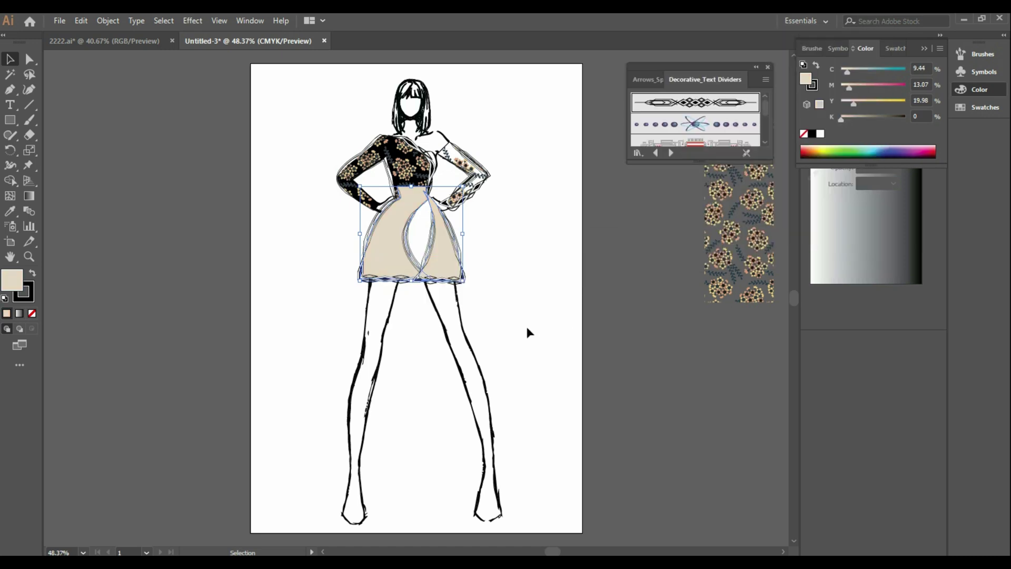
click(525, 323)
click(440, 247)
drag(437, 241, 437, 241)
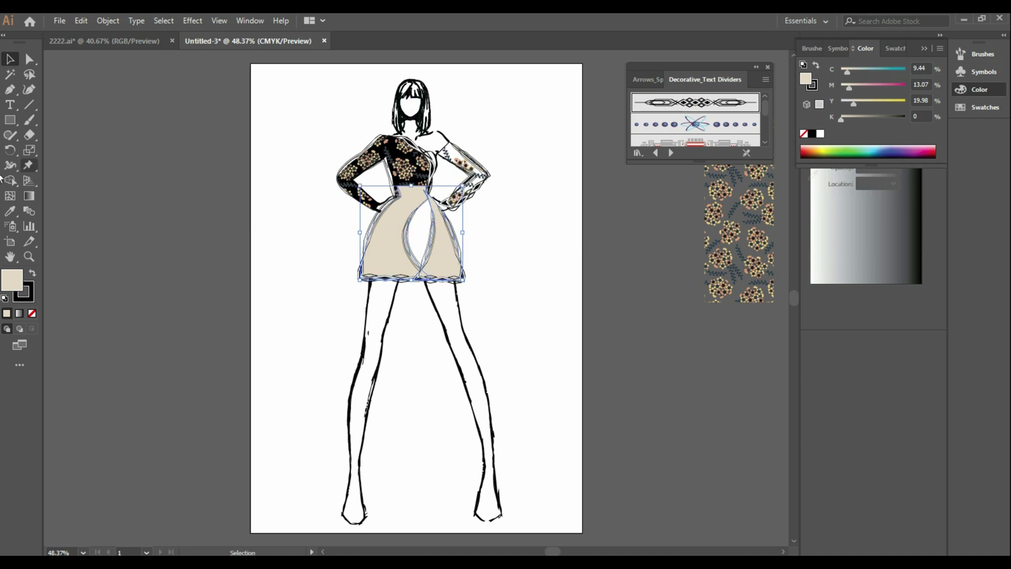
click(542, 263)
Step: Narrow the white panel behind the skirt's front opening, shift it slightly and fill it with black
click(413, 244)
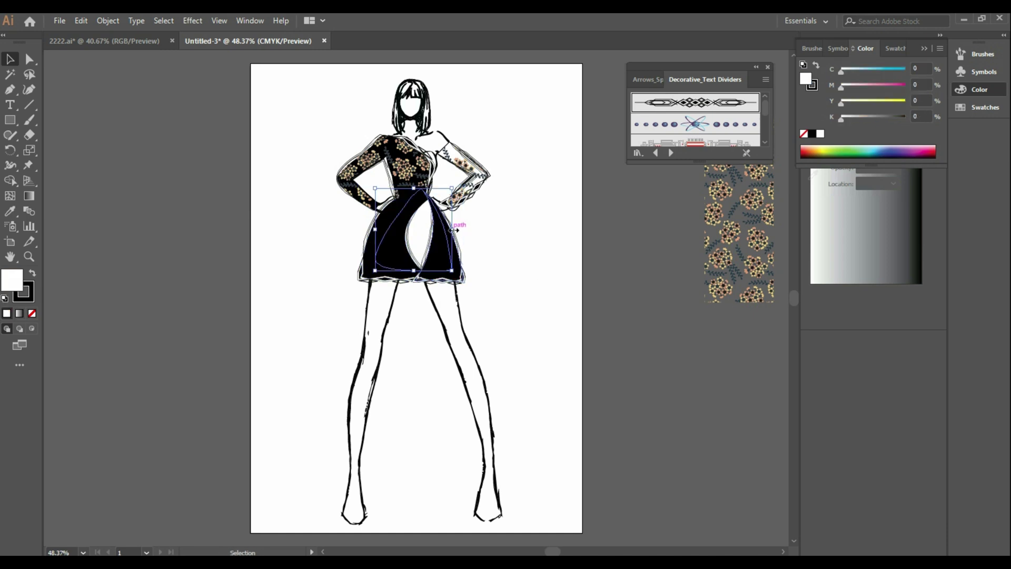
drag(451, 229, 432, 245)
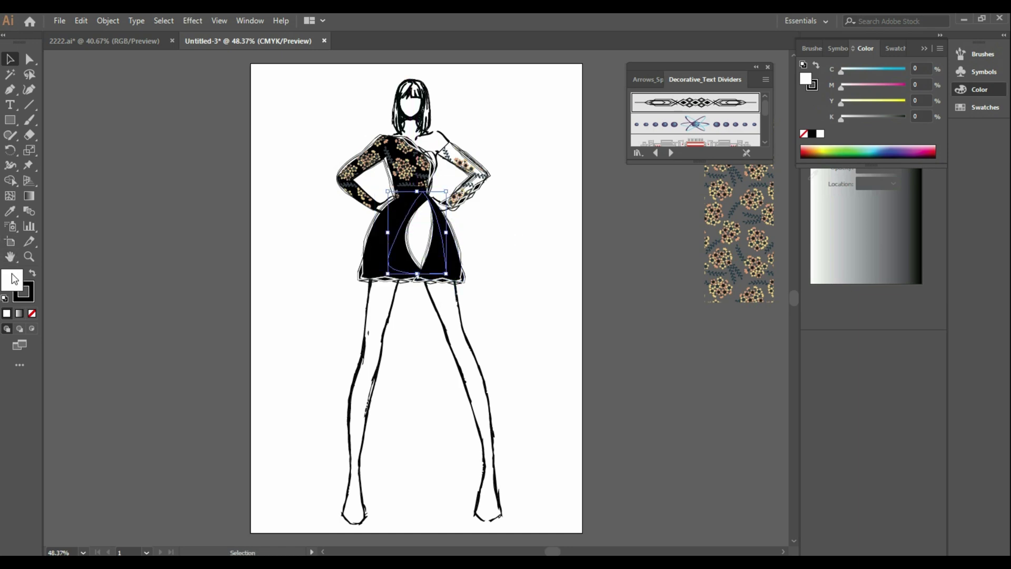
click(811, 134)
Step: Set the stroke colour of the black skirt group to white
click(440, 278)
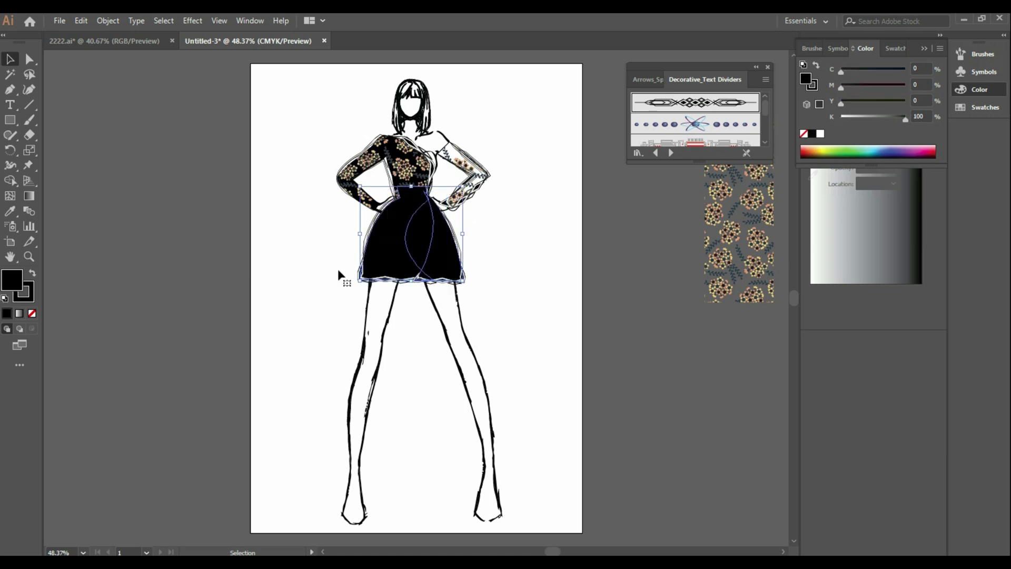
click(33, 300)
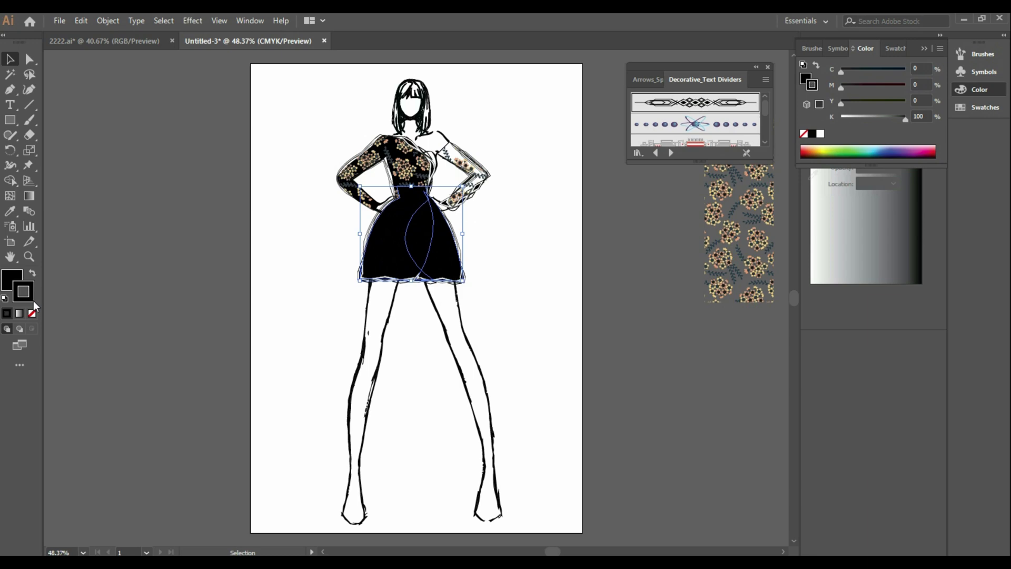
click(820, 135)
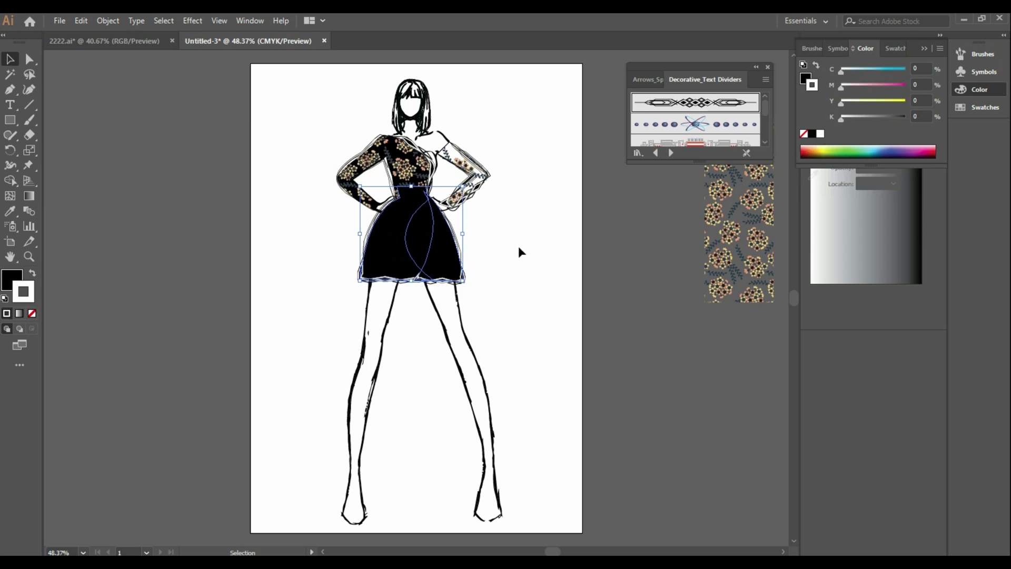
Step: Ungroup the black skirt pieces and set the stroke colour of the skirt's overlapping side piece beneath the bare-shoulder sleeve to EADAD3
right_click(418, 264)
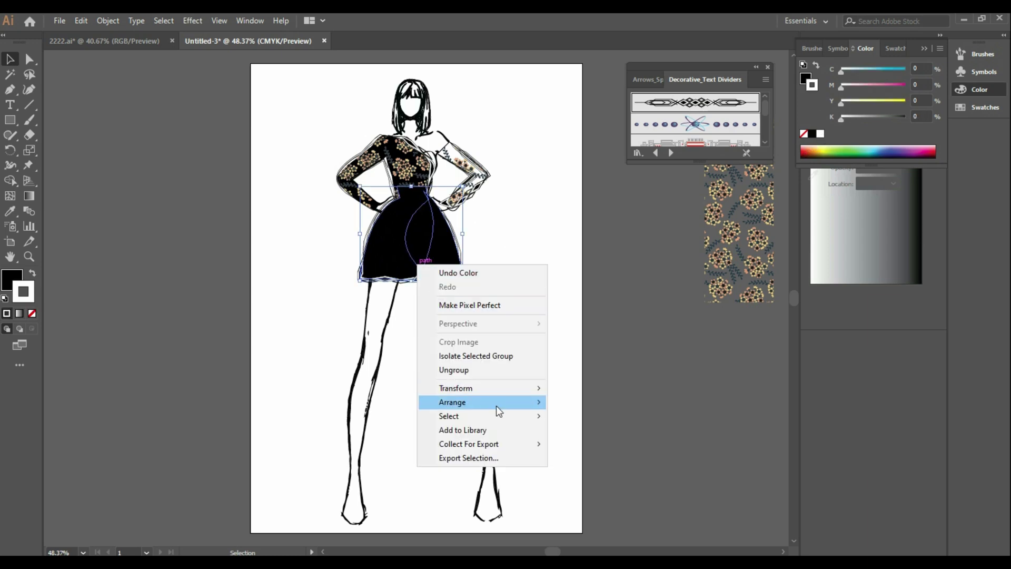
click(501, 374)
click(455, 277)
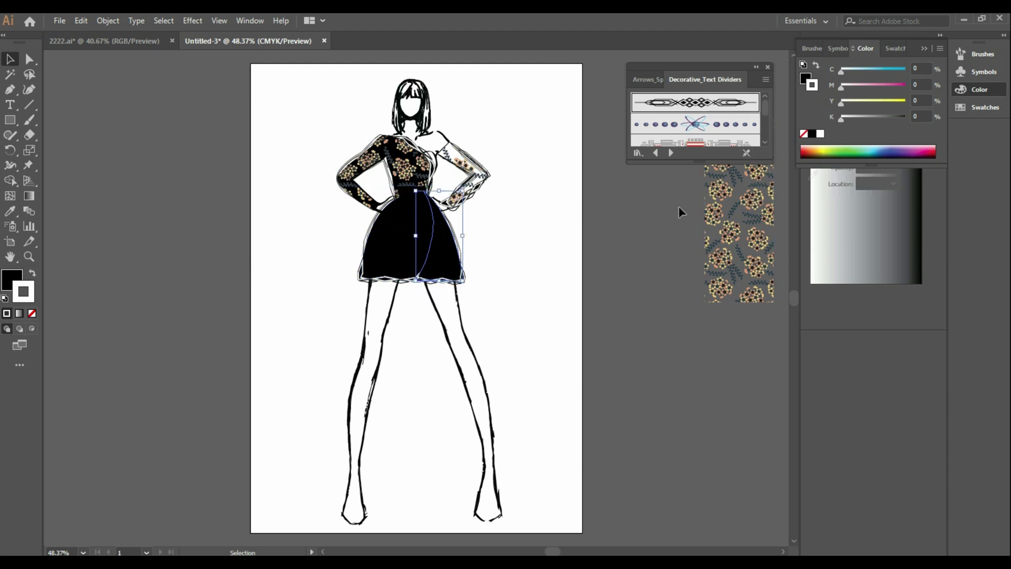
double_click(27, 298)
key(ctrl+v)
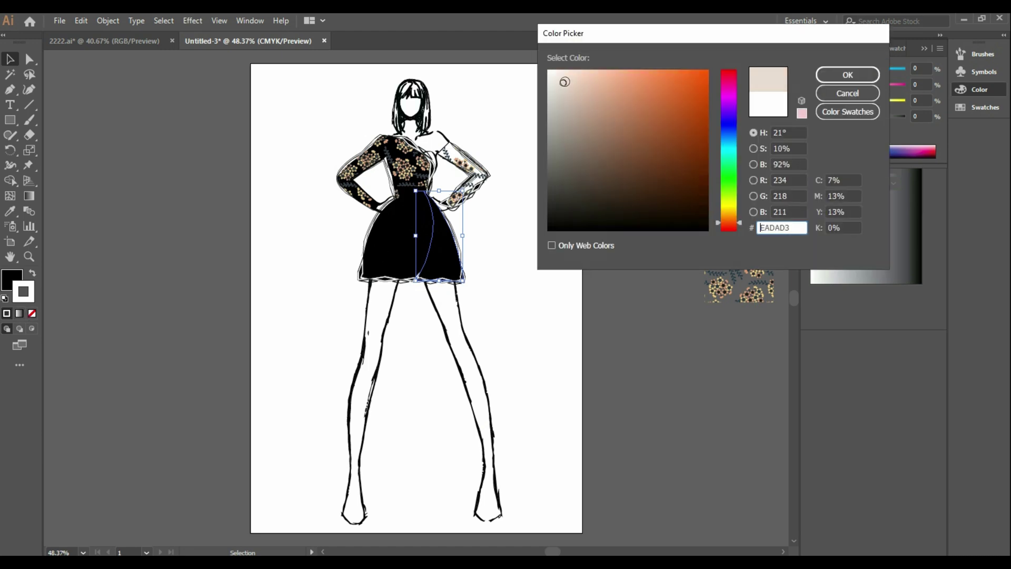
click(847, 74)
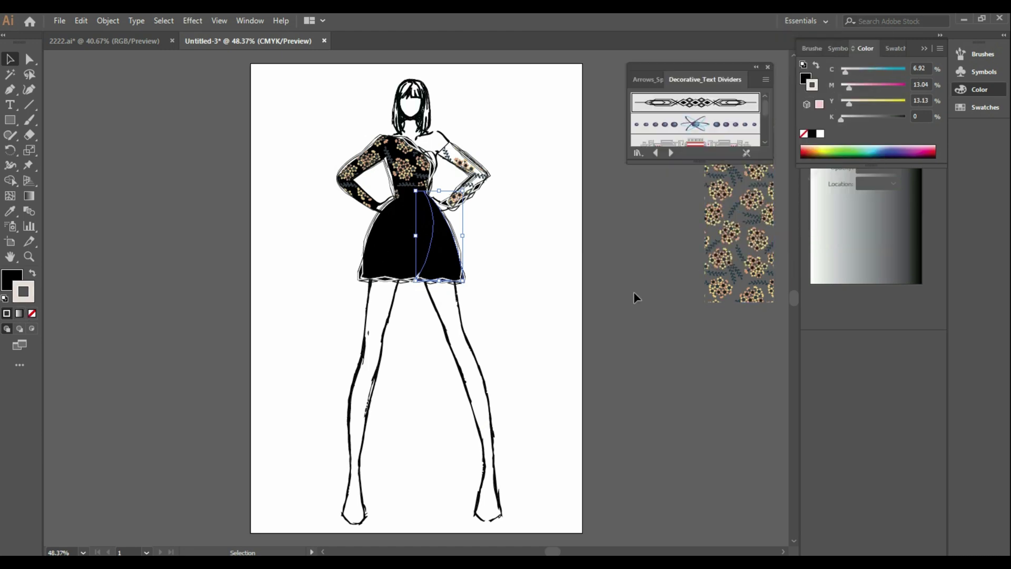
Step: Set the stroke of the other, larger skirt piece to a light beige of about C 8, M 16, Y 18, K 0
click(389, 280)
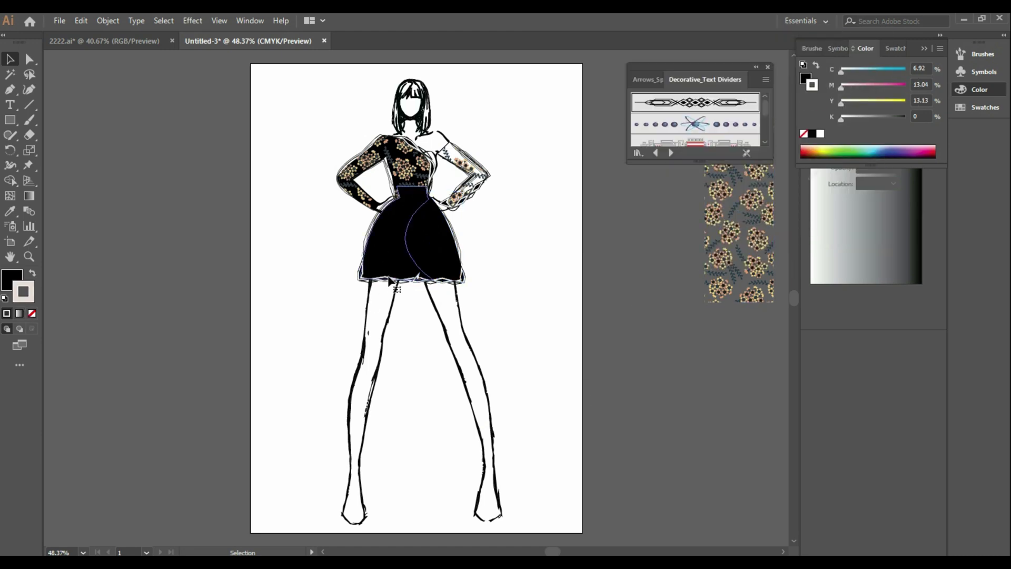
double_click(33, 295)
text(E2CCC0)
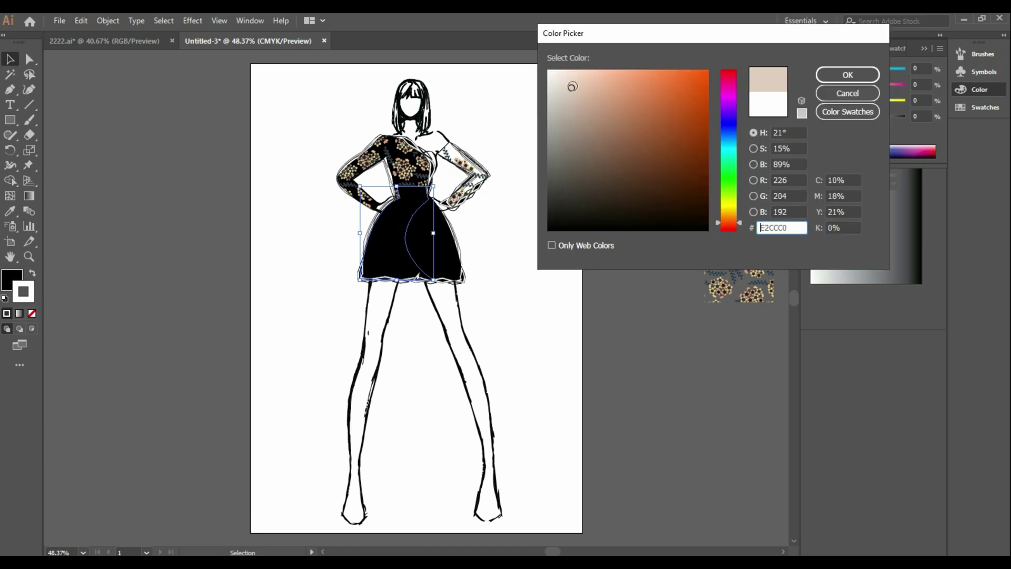
click(854, 74)
click(571, 316)
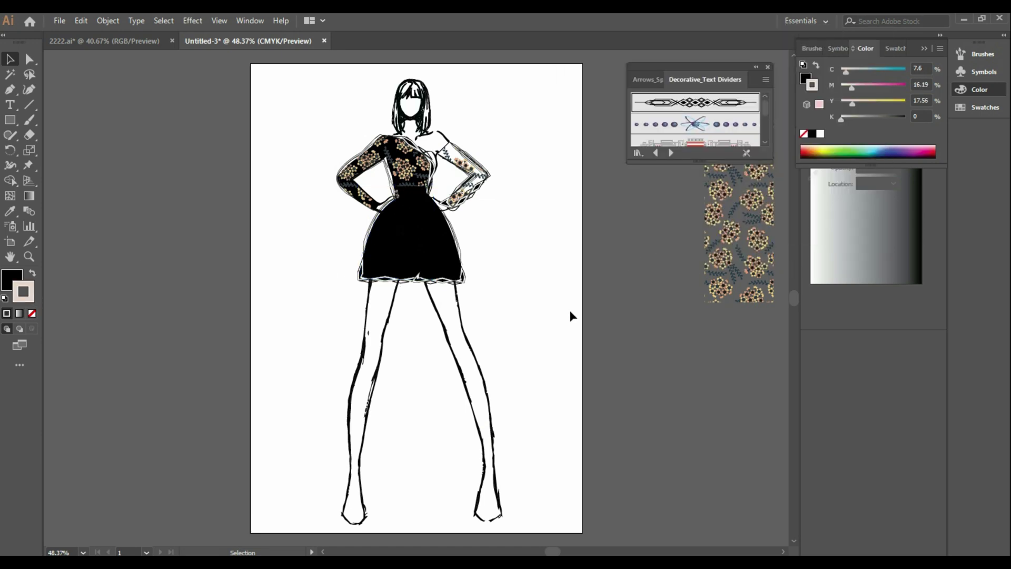
Step: Give the panel behind the skirt's front opening a white fill and a black stroke
drag(421, 247, 443, 259)
click(538, 280)
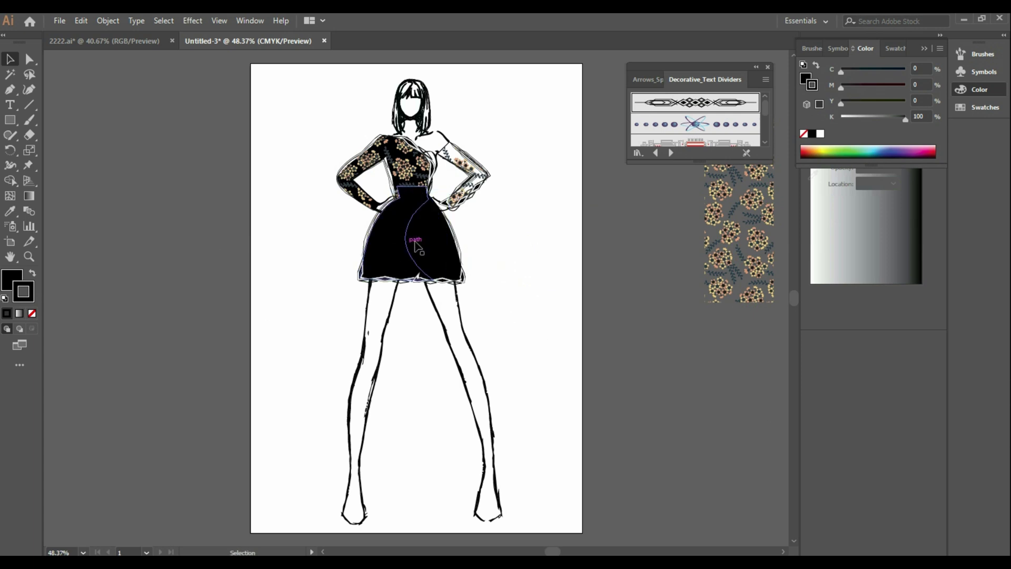
click(396, 247)
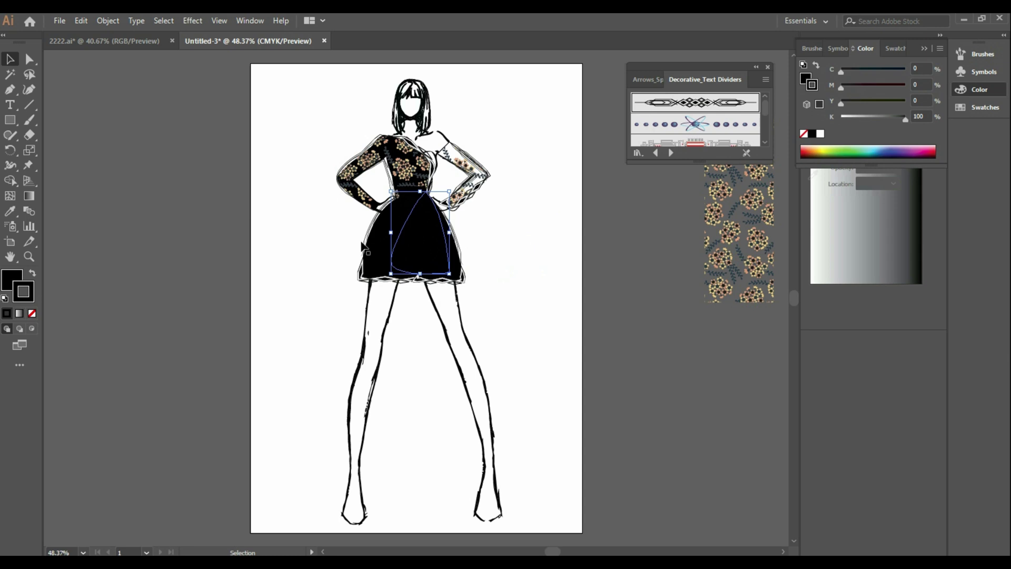
click(820, 135)
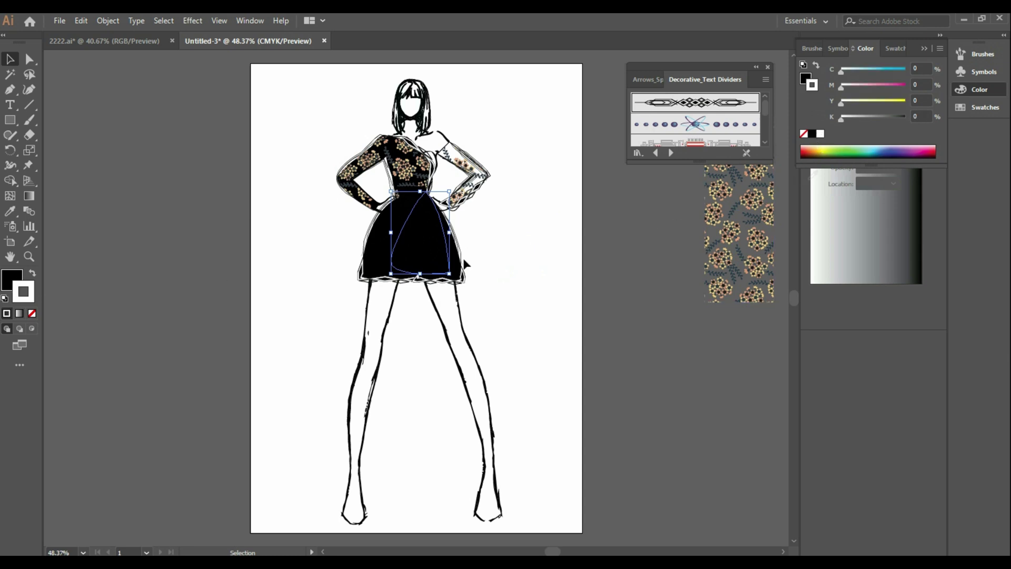
click(32, 272)
click(514, 246)
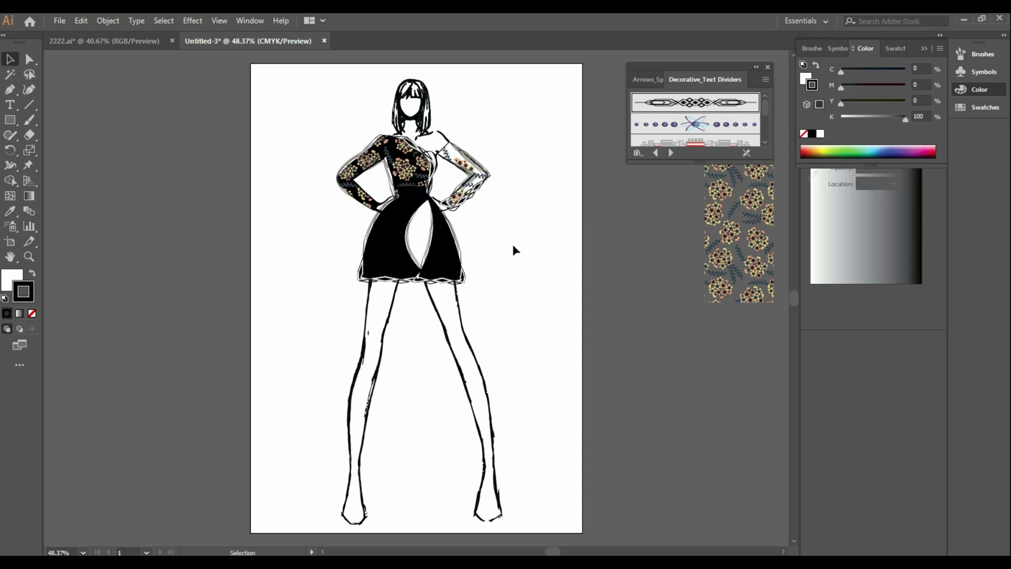
Step: Rotate the white panel slightly counterclockwise and shift it toward the right side of the skirt
click(433, 250)
click(428, 254)
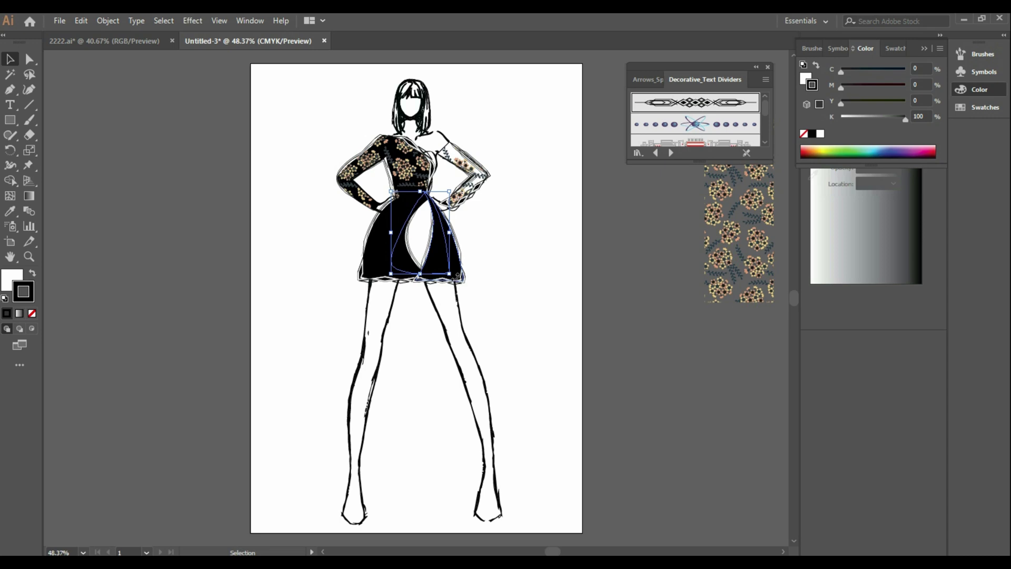
mouse_move(456, 274)
mouse_down()
mouse_move(477, 261)
mouse_move(463, 259)
mouse_up()
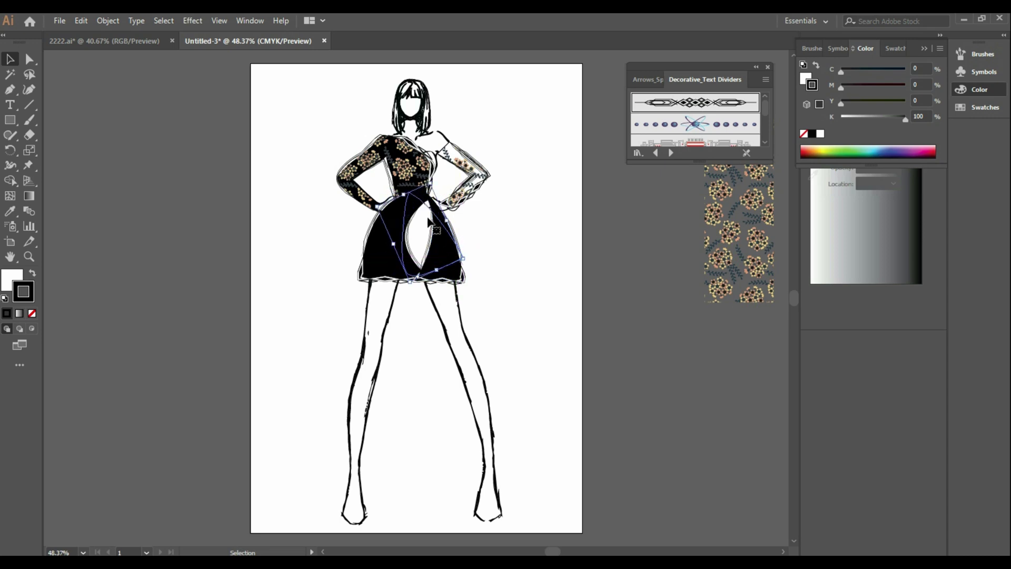
mouse_move(430, 224)
mouse_down()
mouse_move(452, 199)
mouse_move(446, 233)
mouse_up()
Step: Widen the skirt's left piece toward the front opening and nudge the right piece slightly upward
click(402, 259)
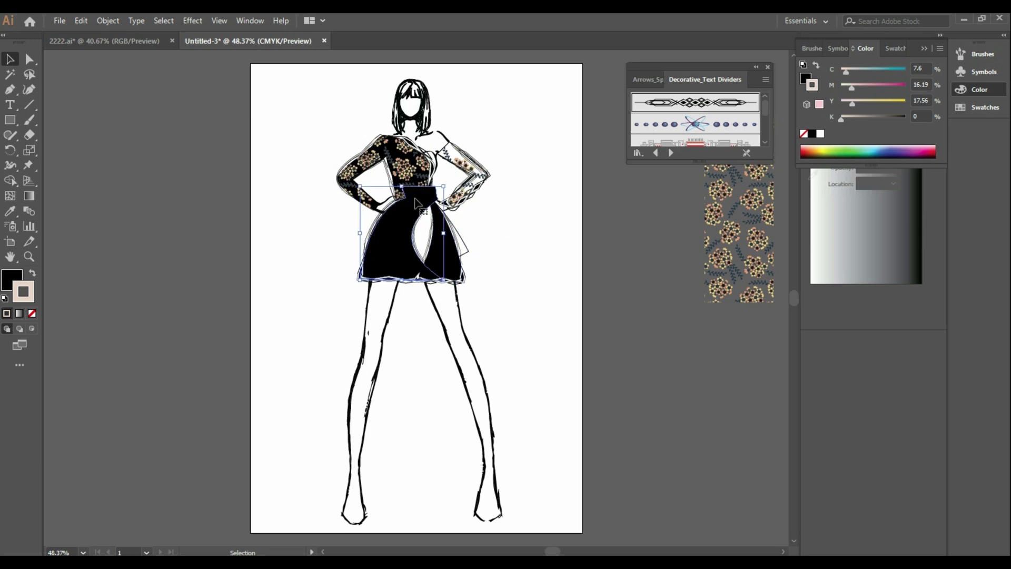
drag(415, 202, 454, 258)
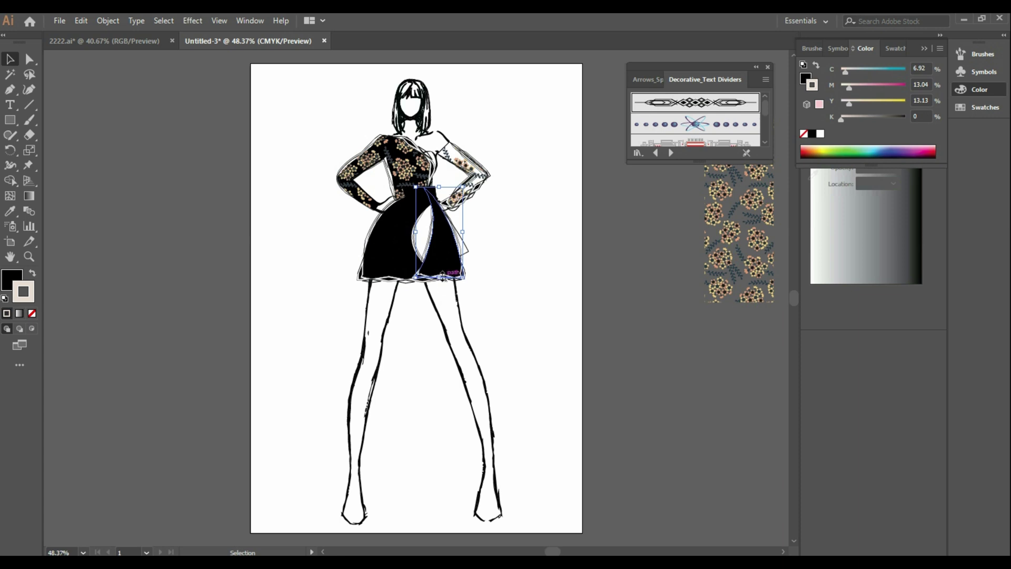
drag(441, 272, 520, 277)
click(520, 277)
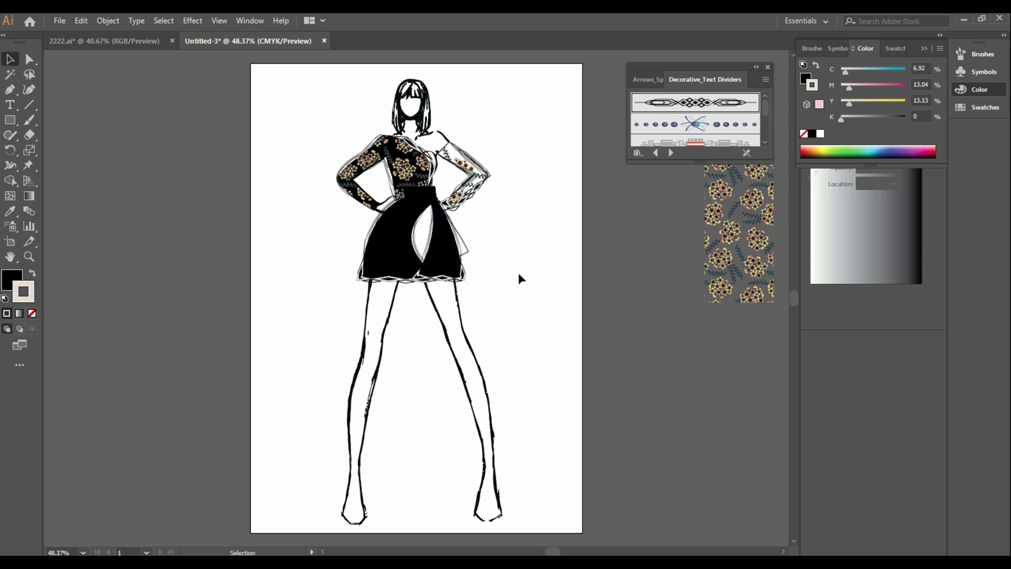
Step: Select both skirt pieces together and shift them slightly to the left on the figure
click(465, 273)
shift+click(431, 261)
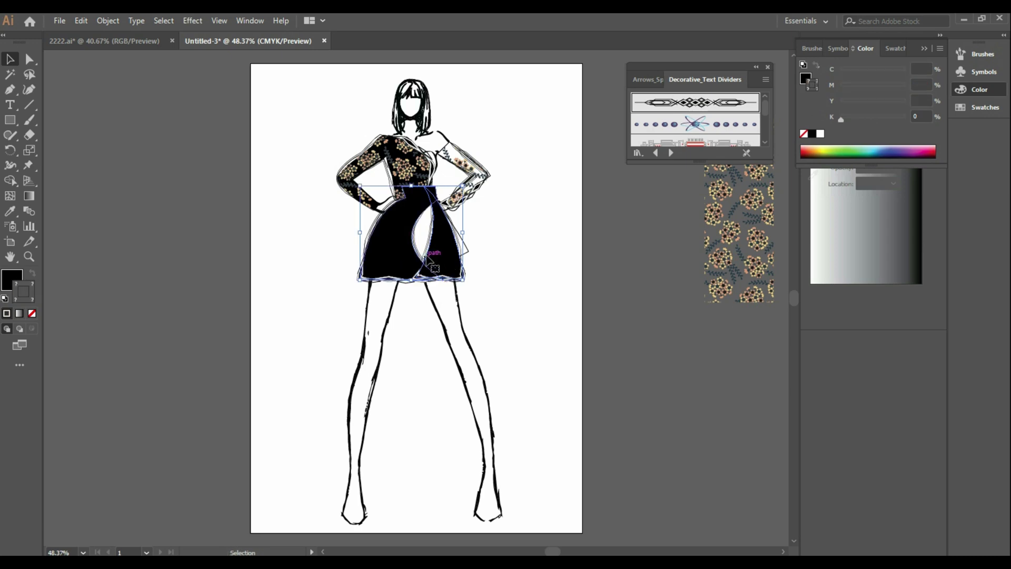
drag(428, 256, 420, 256)
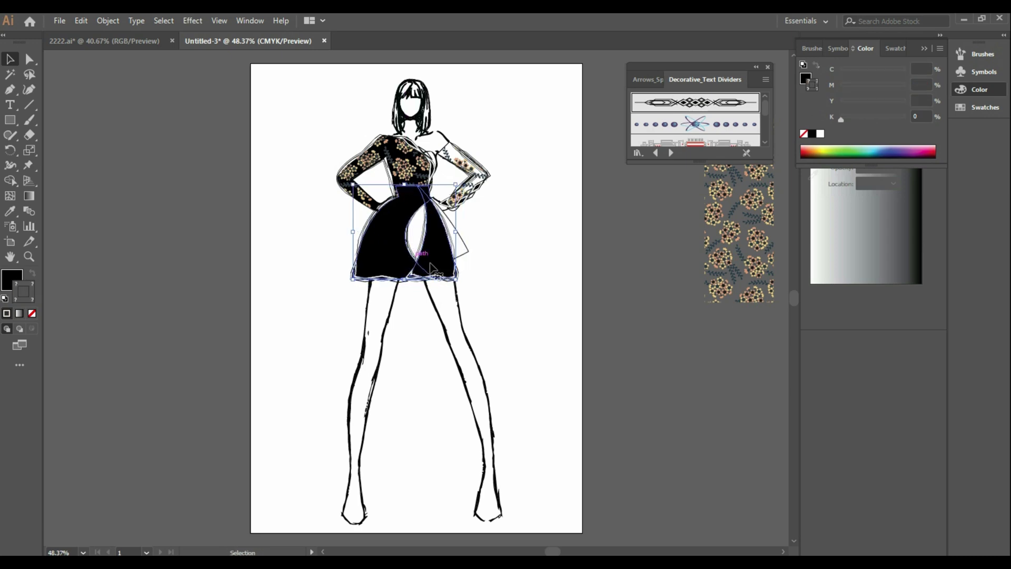
Step: Narrow the rotated white panel and reposition it behind the skirt's front opening
click(468, 258)
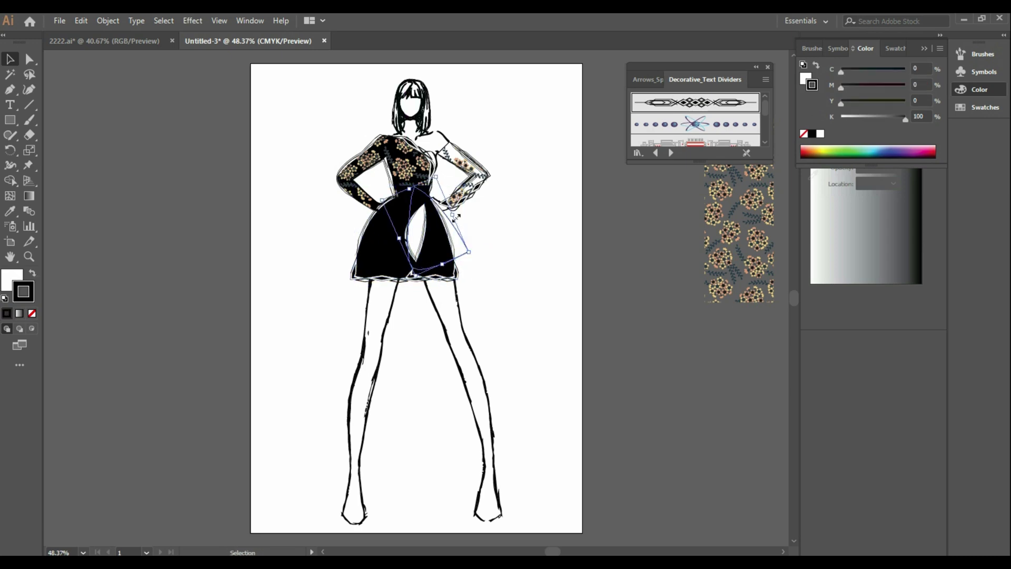
drag(454, 217, 451, 215)
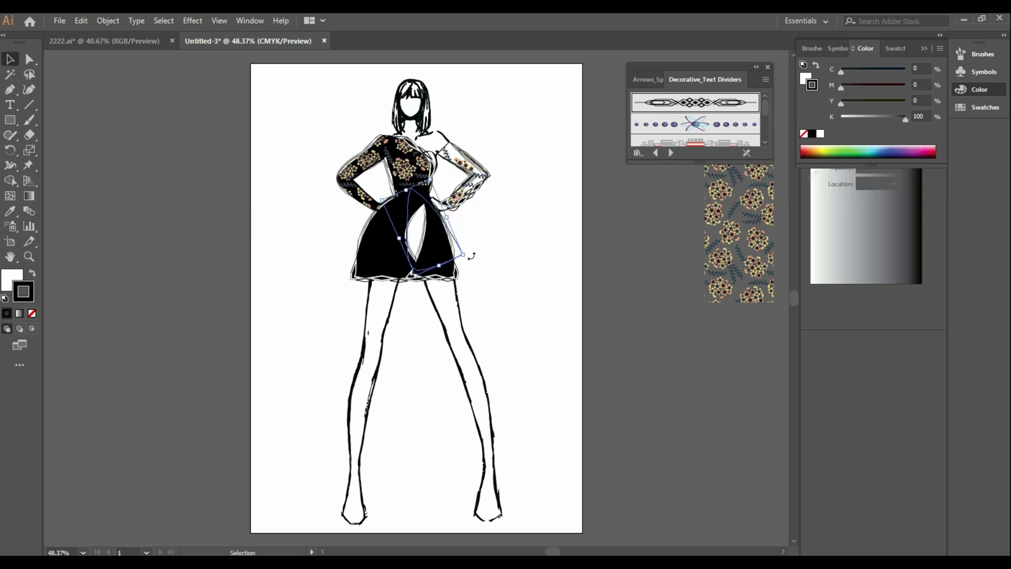
drag(466, 253, 422, 234)
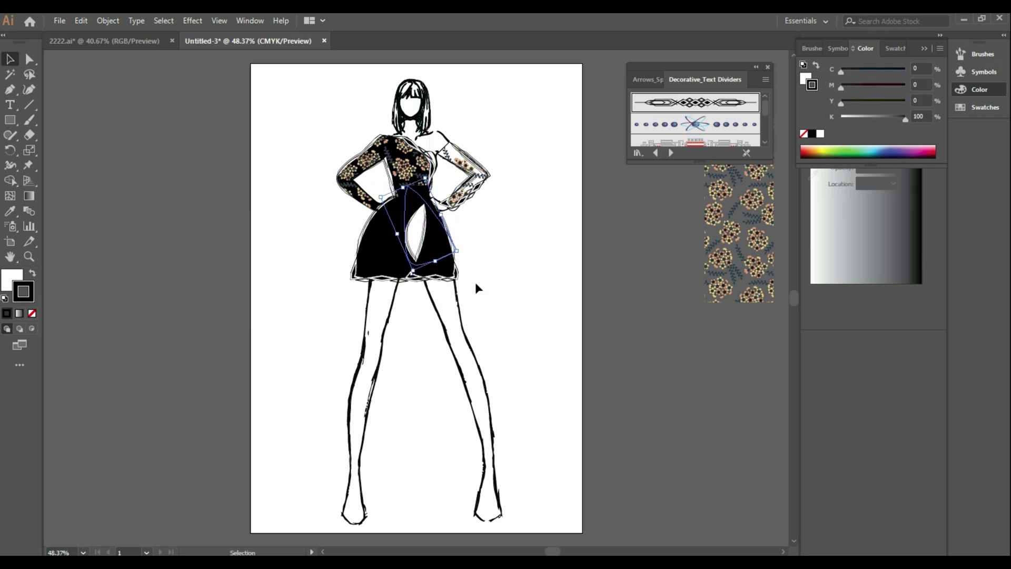
click(525, 294)
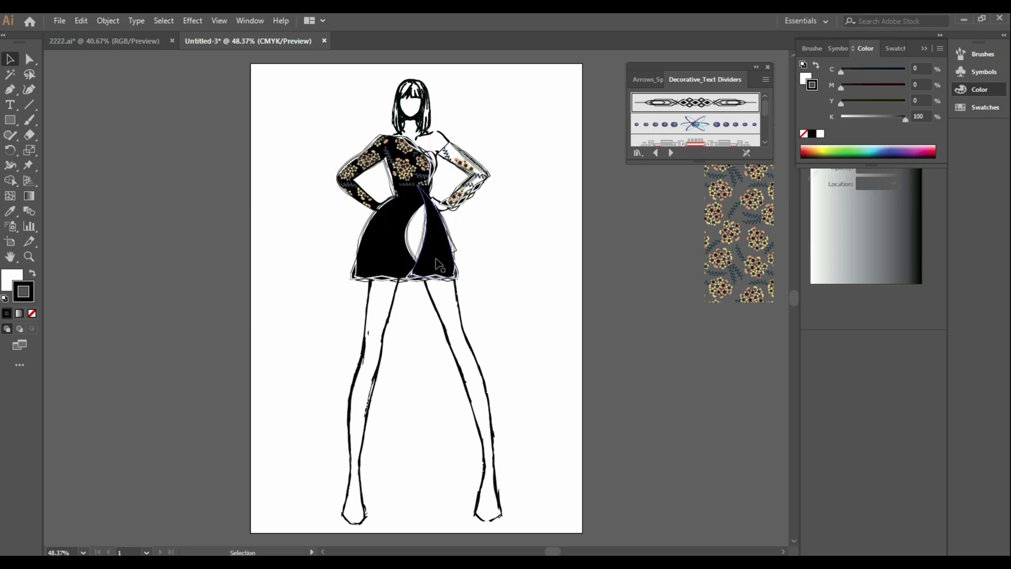
Step: Stretch the skirt's right piece outward so its outer edge covers the white panel
click(451, 274)
drag(457, 236, 466, 230)
click(497, 341)
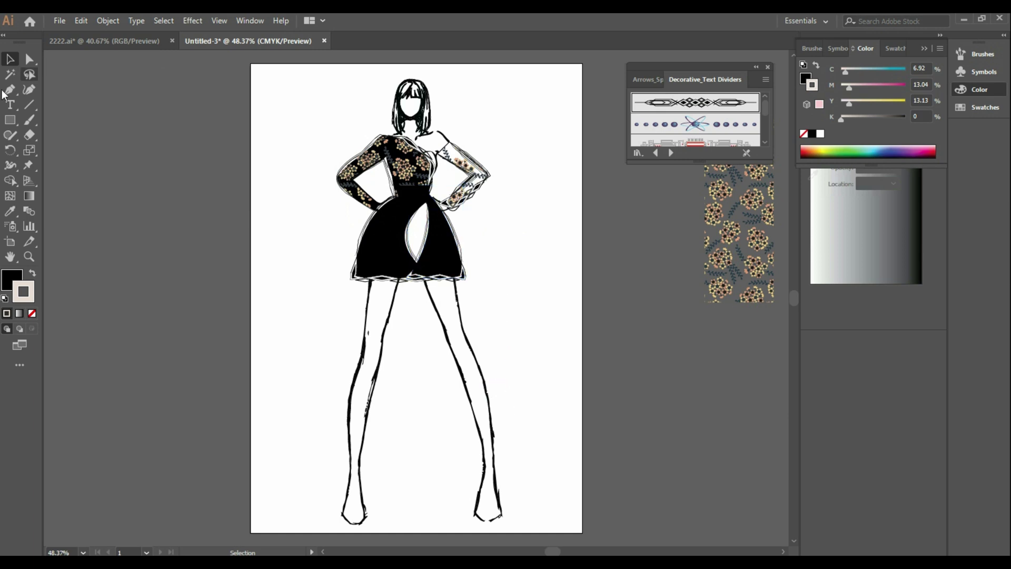
Step: Draw a rectangle covering the whole artboard and fill it with the floral pattern sampled from the swatch beside the page
click(9, 120)
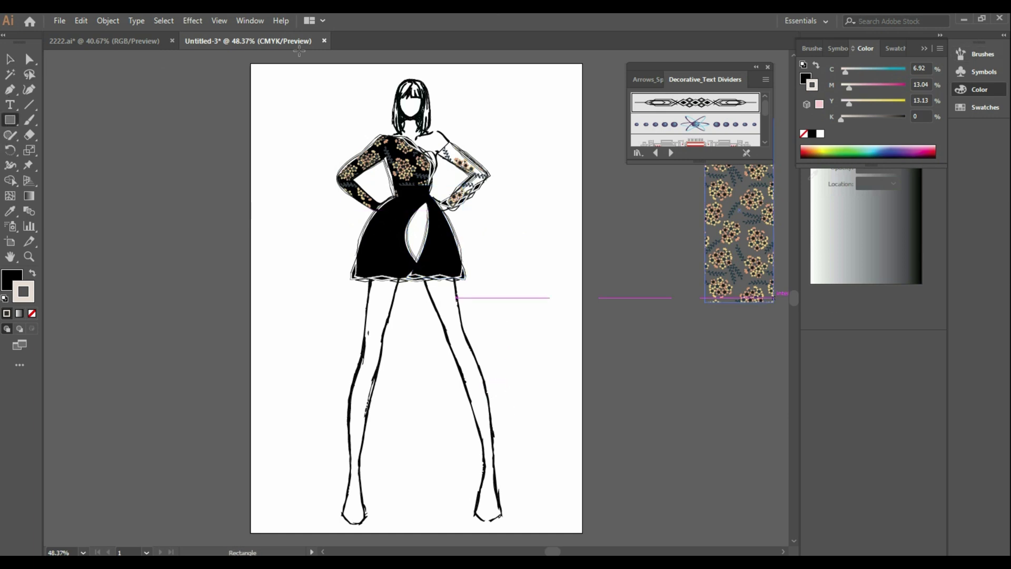
drag(250, 64, 582, 532)
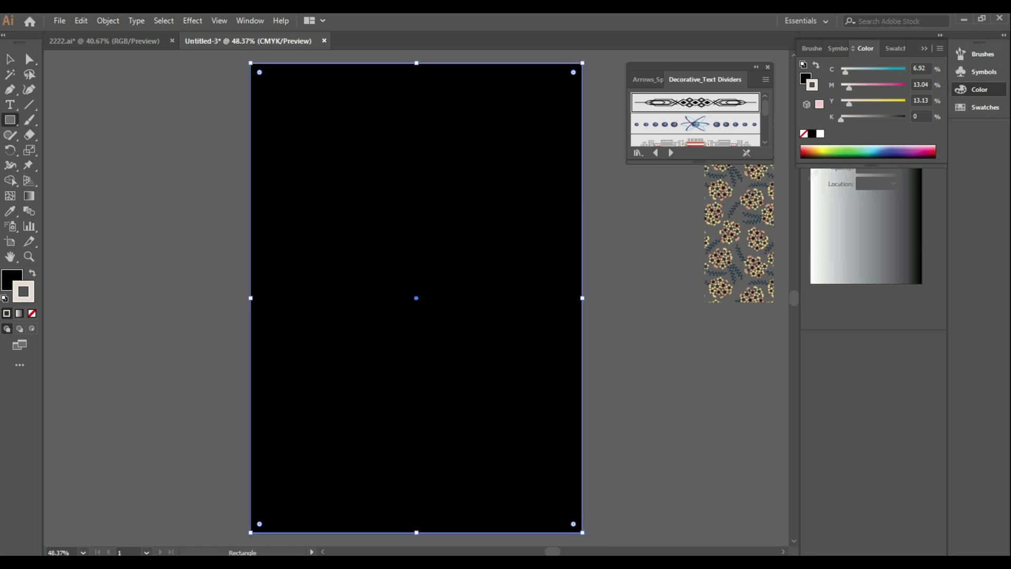
click(9, 59)
click(766, 247)
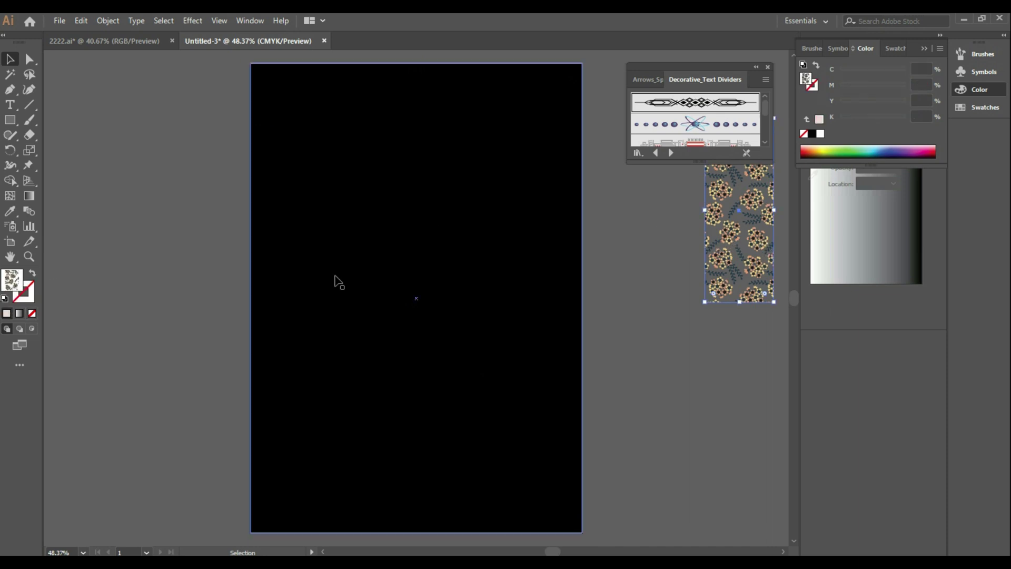
click(377, 276)
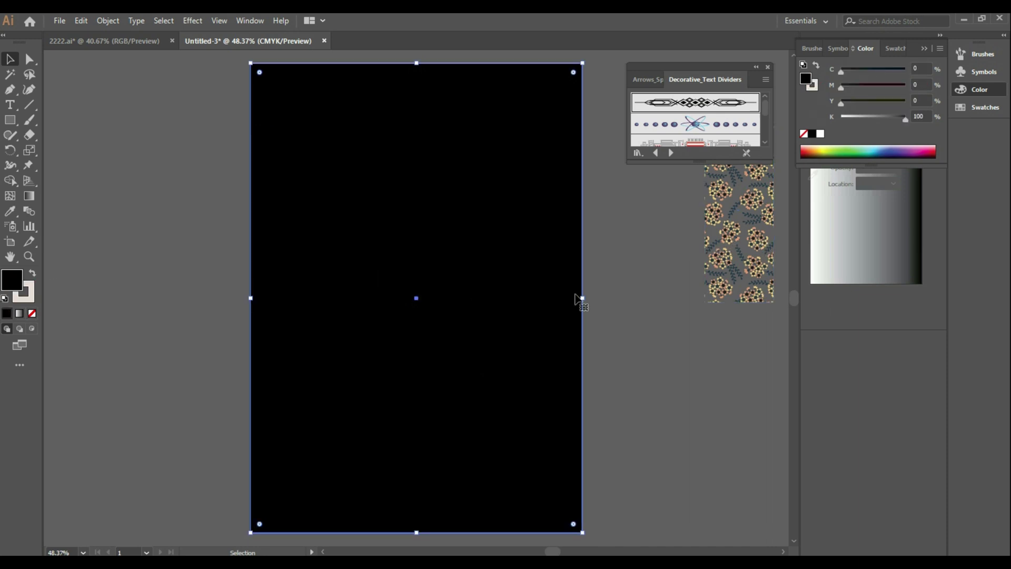
click(10, 211)
click(760, 207)
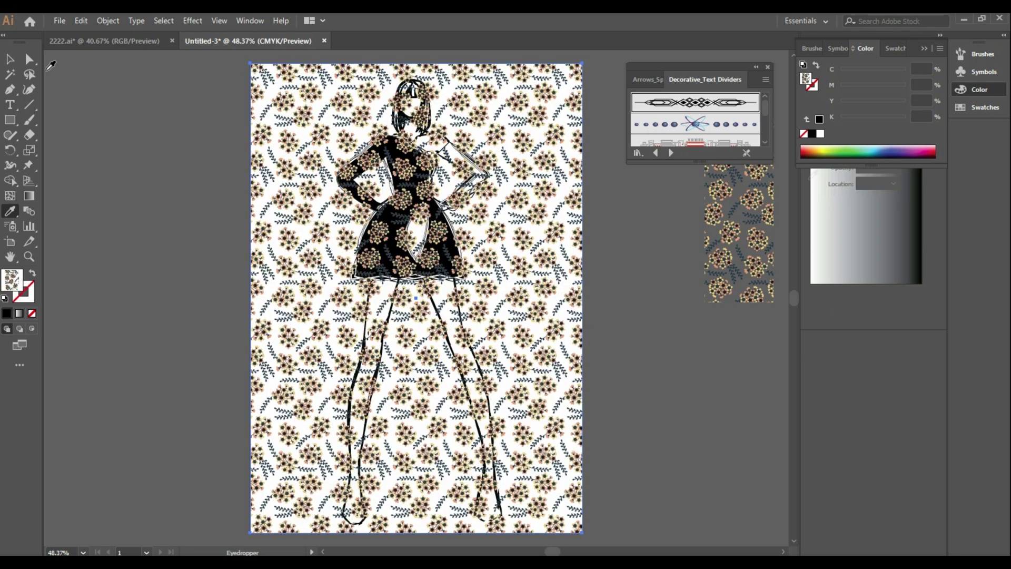
Step: Send the floral background rectangle to the back, behind the fashion figure
click(10, 59)
right_click(482, 185)
mouse_move(567, 386)
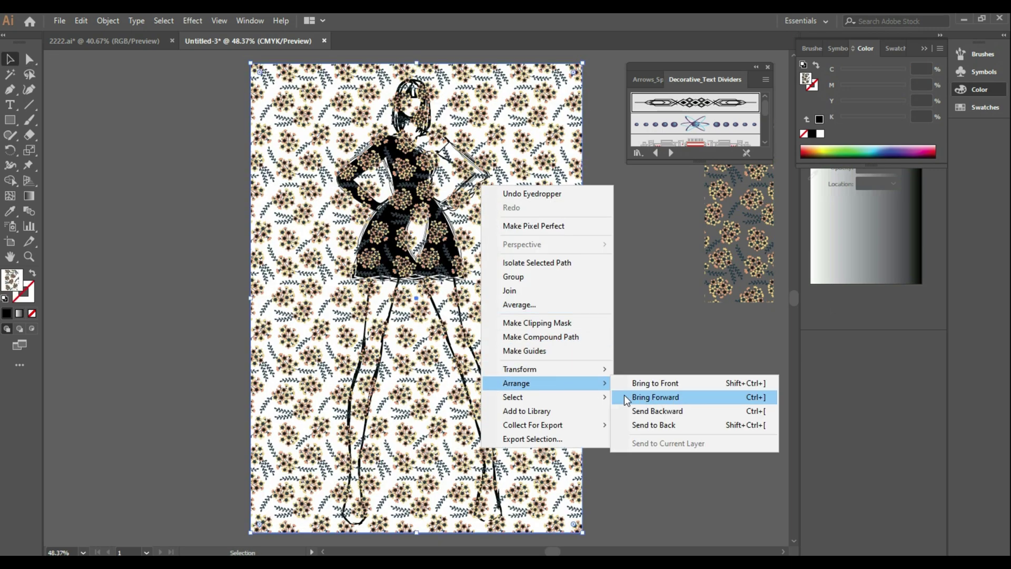
click(632, 424)
Step: Lower the opacity of the floral background rectangle to 32%
click(250, 21)
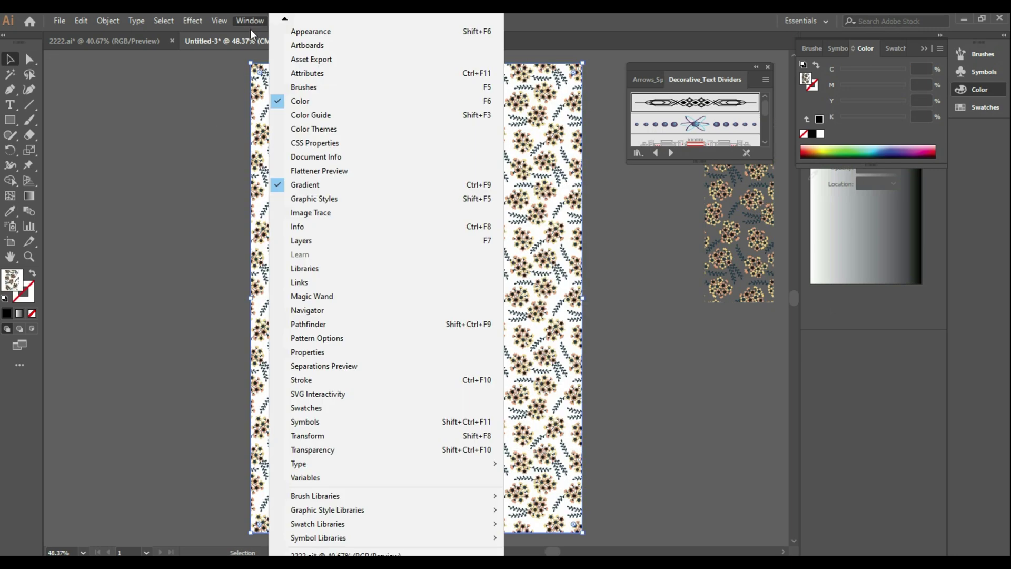
click(369, 450)
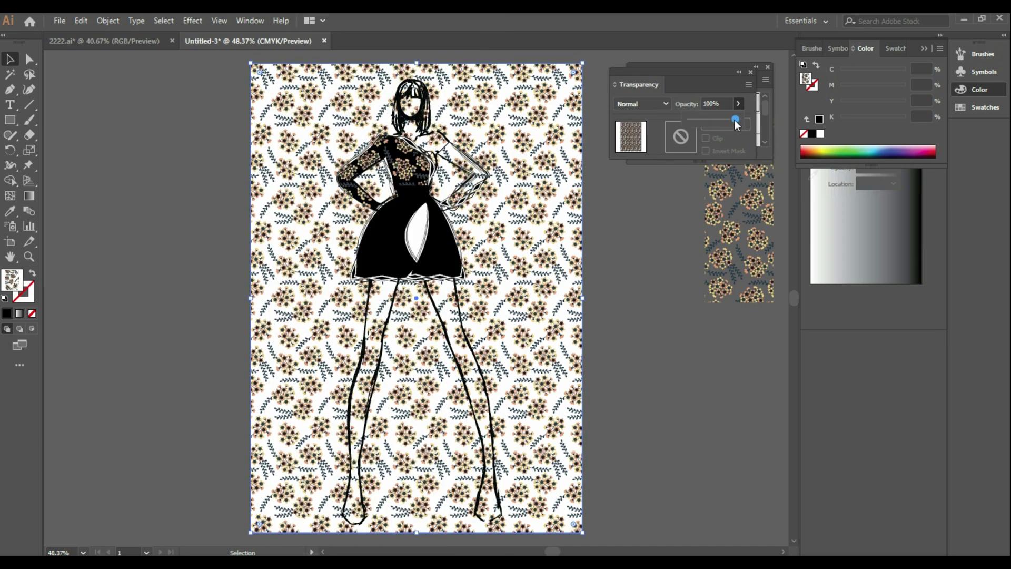
drag(721, 123, 707, 127)
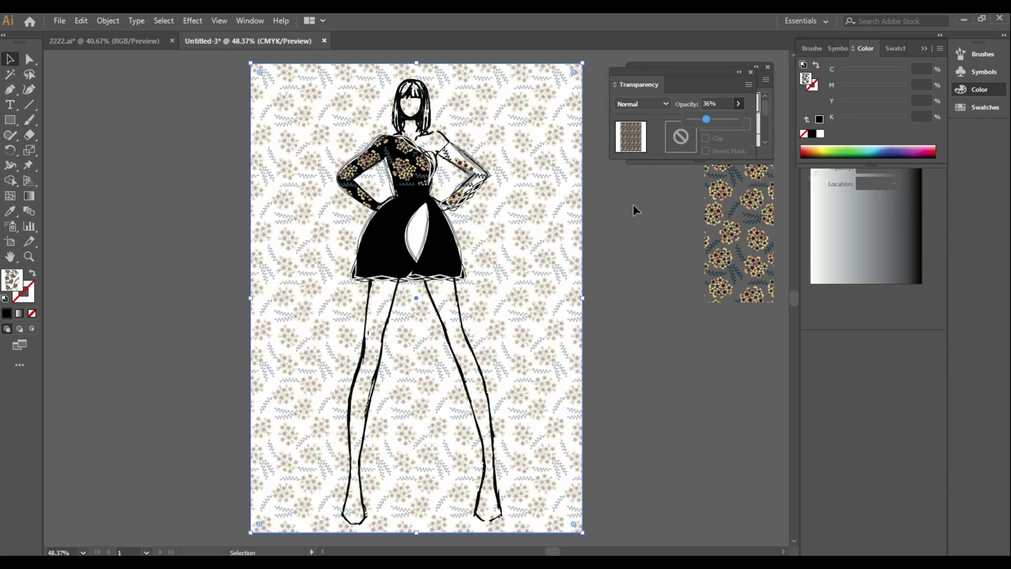
drag(706, 121, 704, 120)
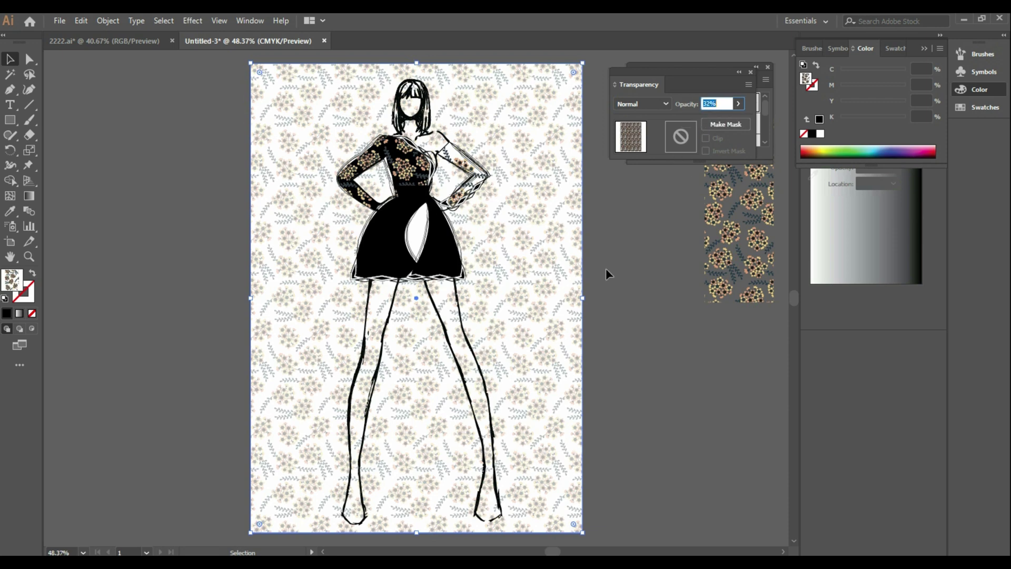